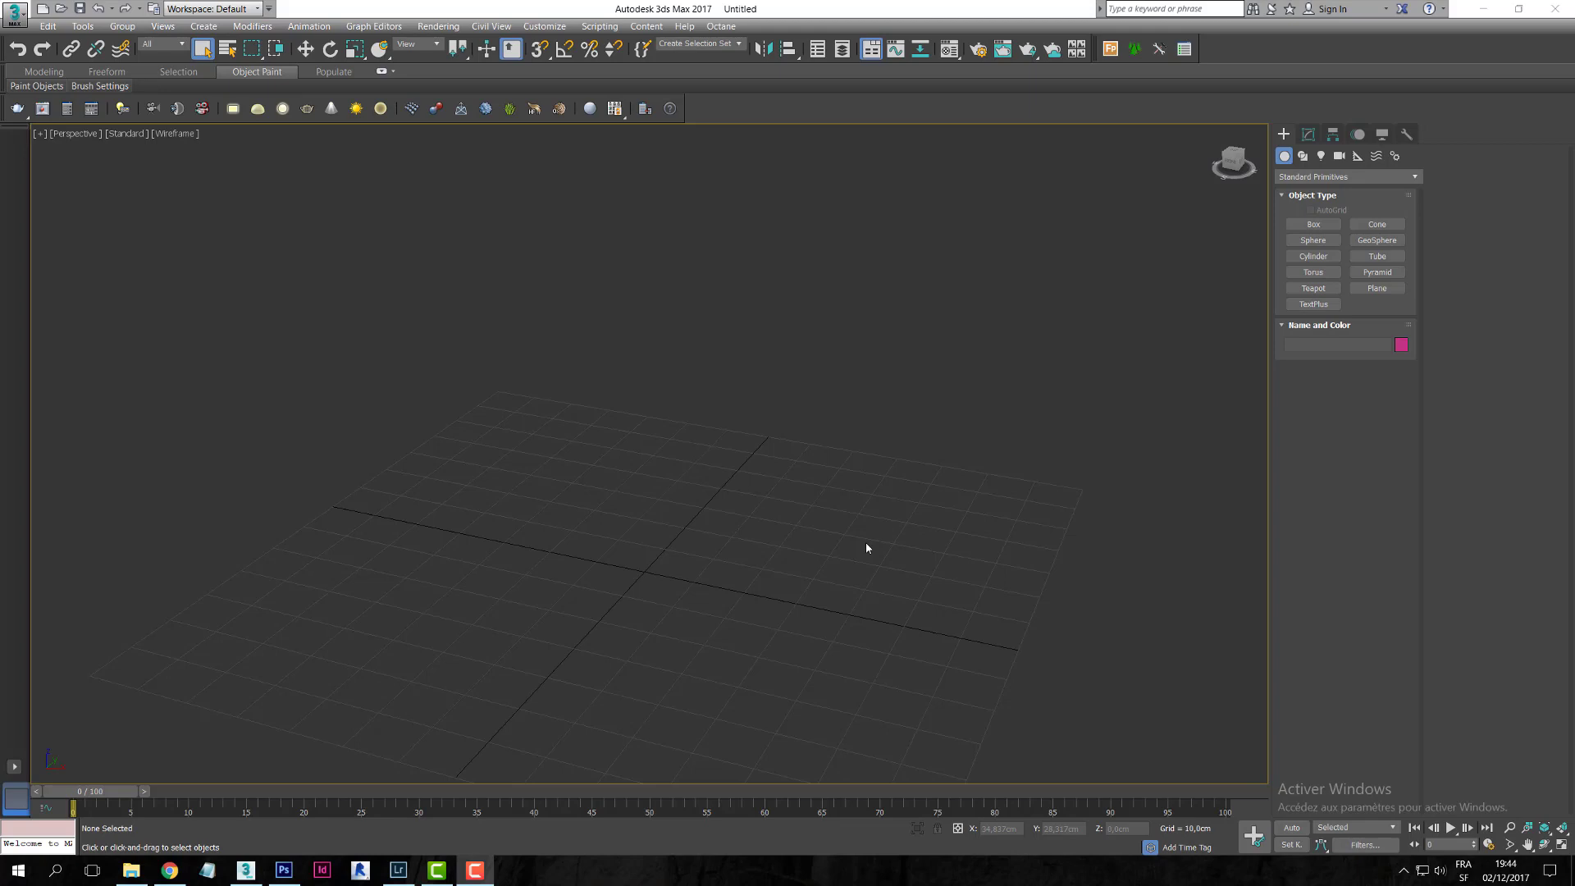
- Create Box001, about 51 × 49 × 45 cm, at the grid centre and show it shaded
{"action": "left_click", "coordinate": [1311, 225]}
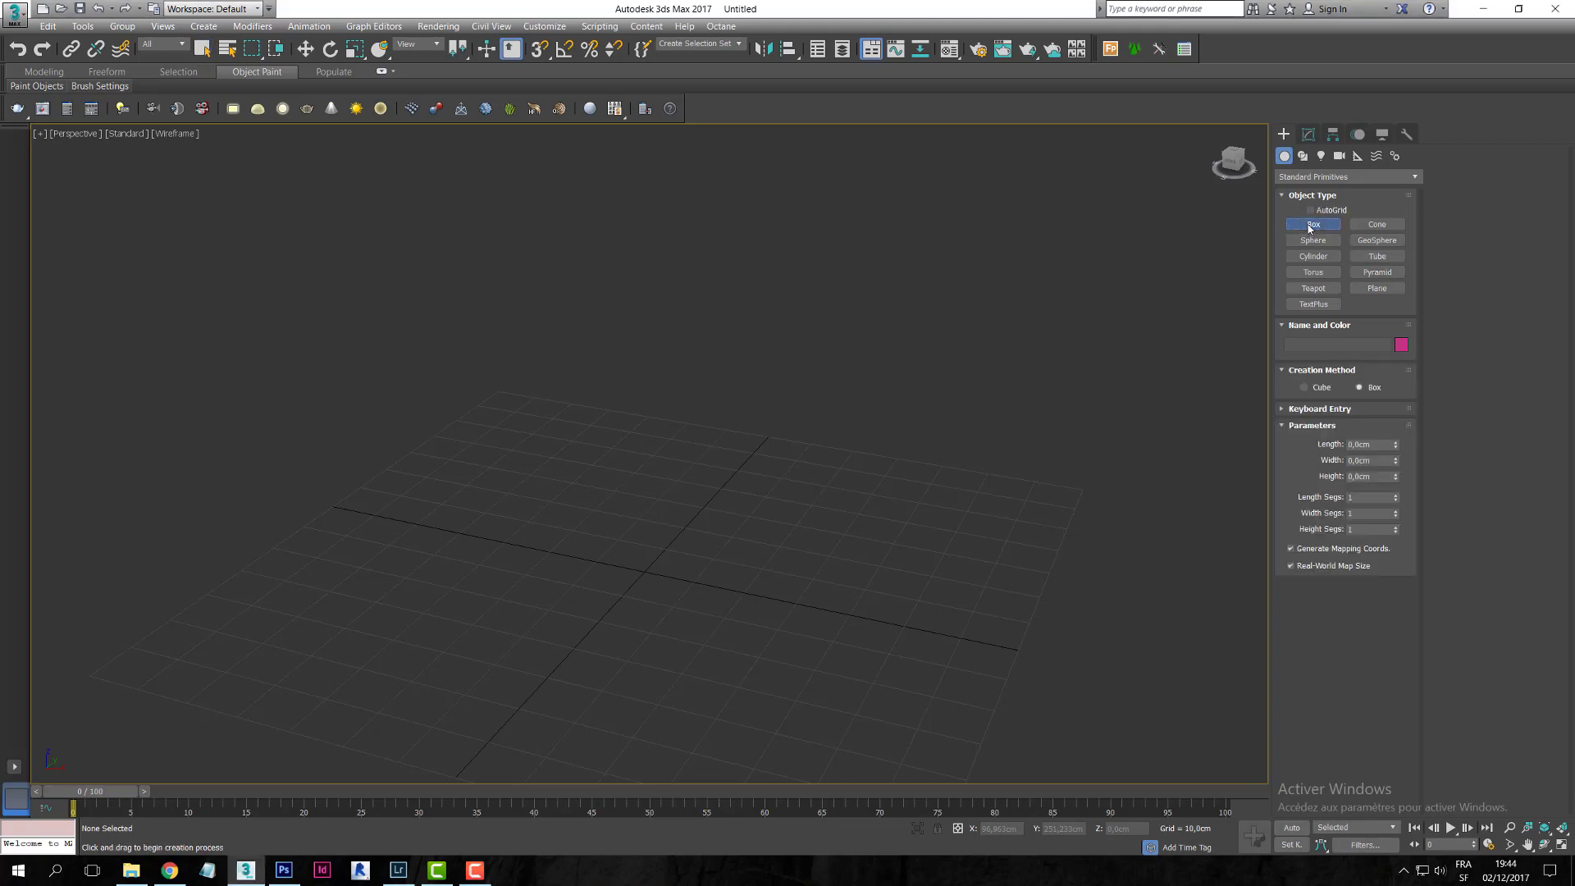
{"action": "scroll", "coordinate": [631, 439], "scroll_direction": "down", "scroll_amount": 5}
{"action": "scroll", "coordinate": [657, 429], "scroll_direction": "up", "scroll_amount": 3}
{"action": "left_click_drag", "start_coordinate": [521, 522], "coordinate": [741, 492]}
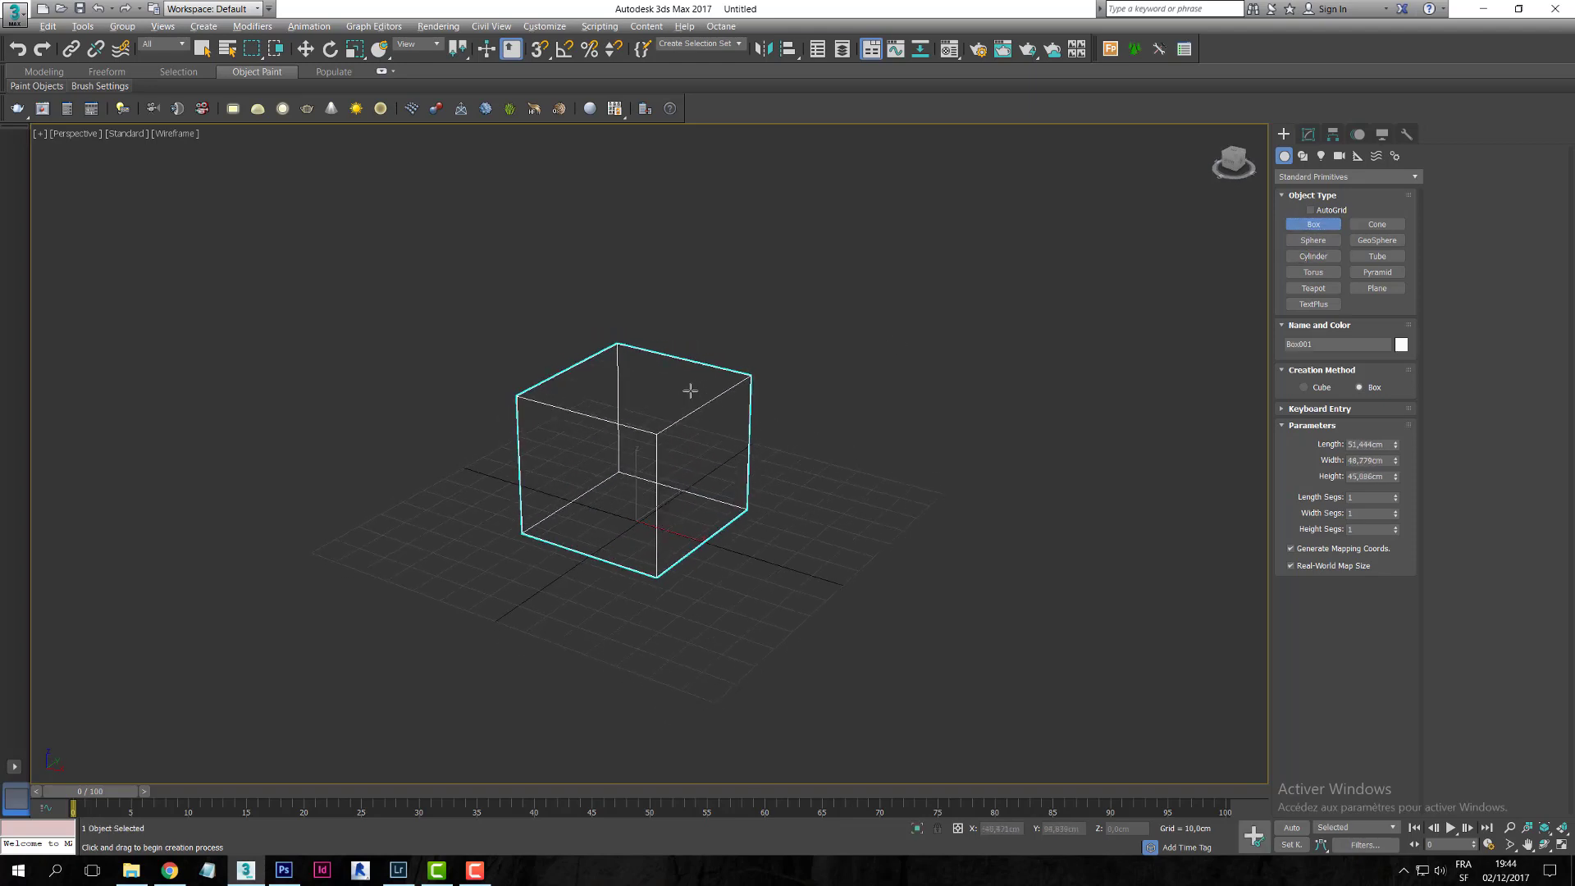
{"action": "left_click", "coordinate": [698, 399]}
{"action": "key", "text": "F3"}
{"action": "scroll", "coordinate": [692, 395], "scroll_direction": "up", "scroll_amount": 3}
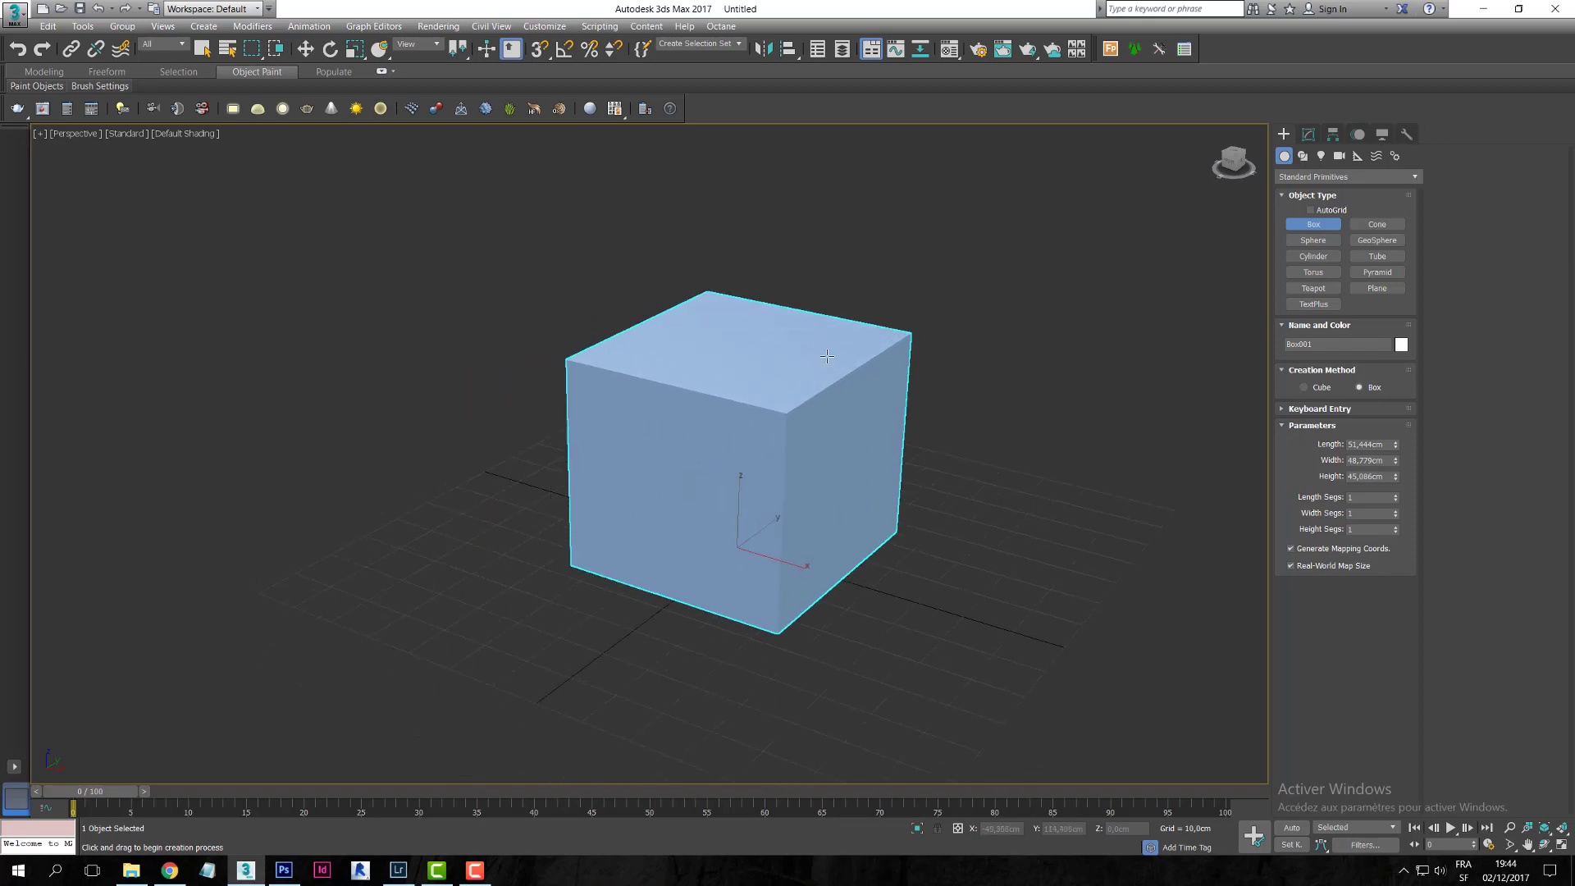
{"action": "middle_click_drag", "start_coordinate": [807, 358], "coordinate": [837, 361], "text": "alt"}
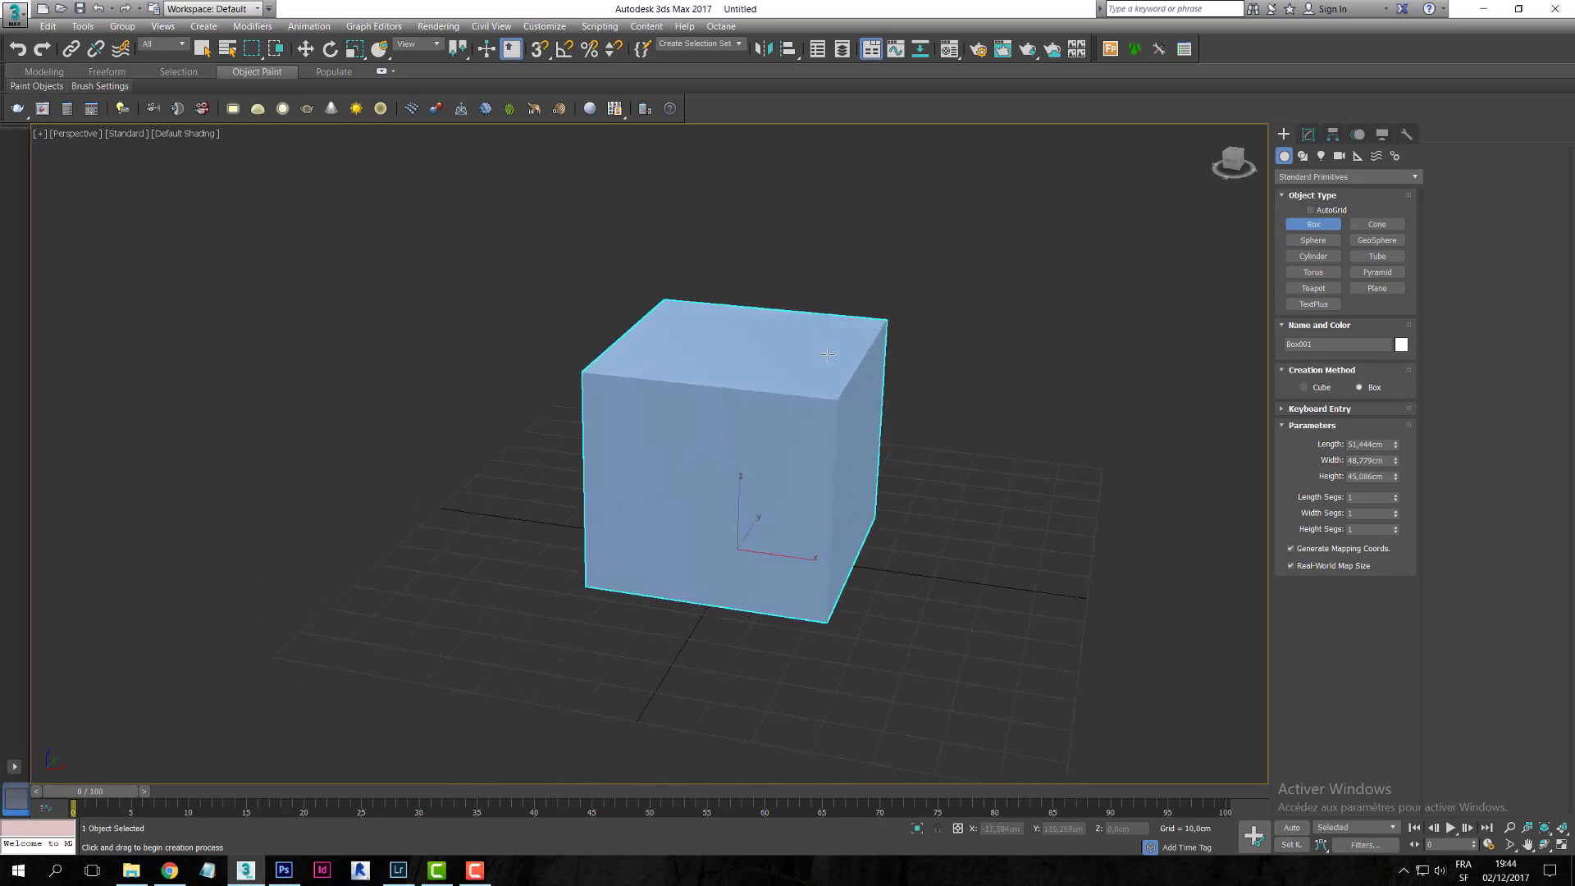
- Place a VRayPlane, VRayPlane001, on the ground beside the box
{"action": "left_click", "coordinate": [1317, 177]}
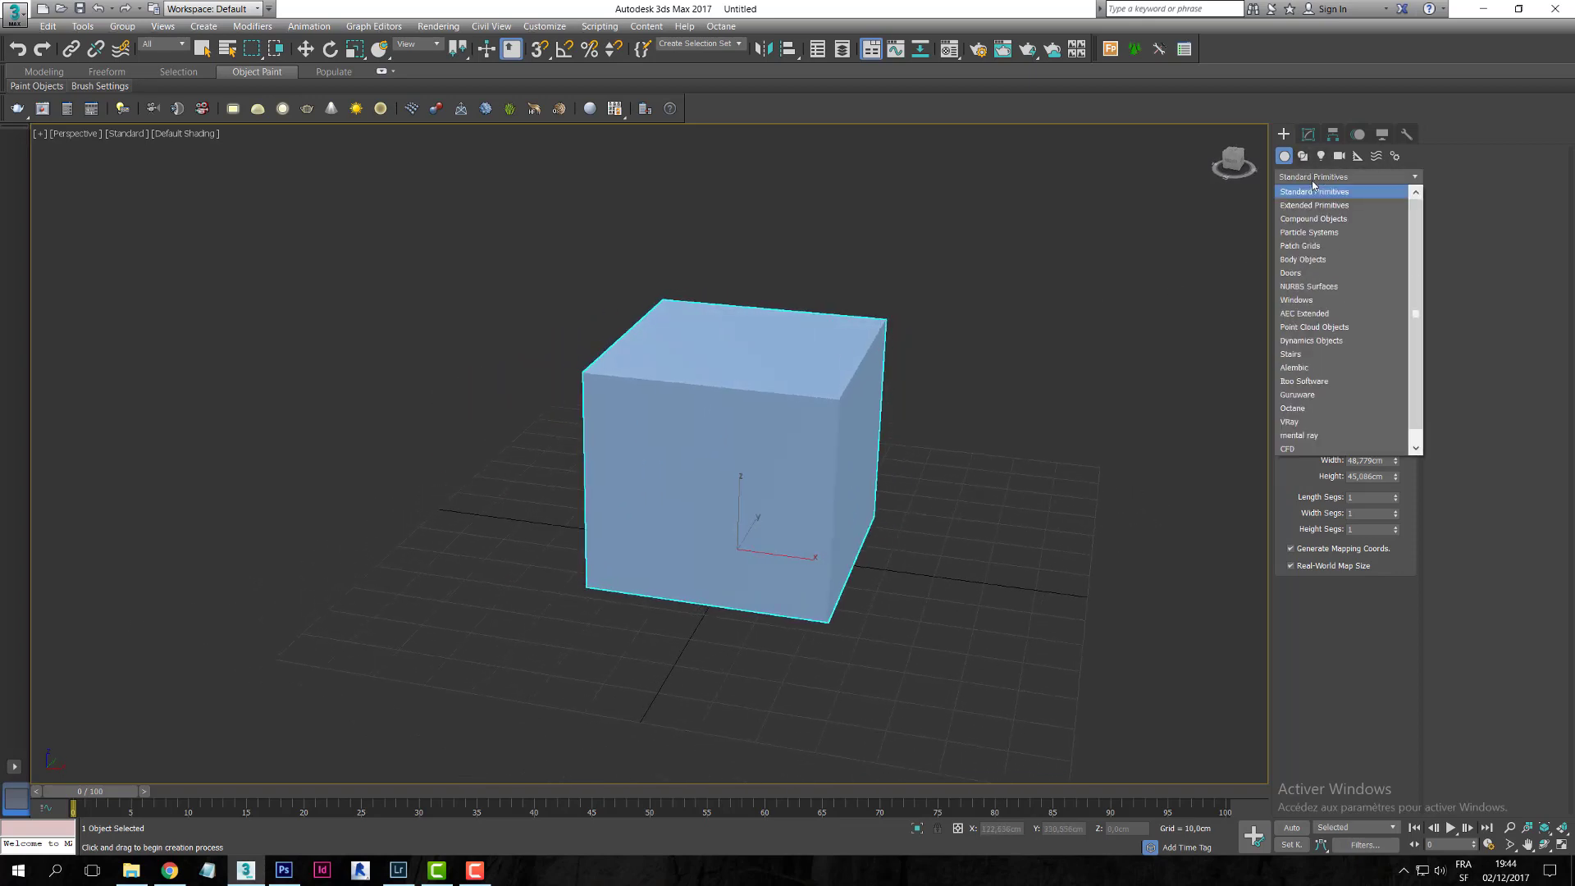
{"action": "left_click", "coordinate": [1322, 424]}
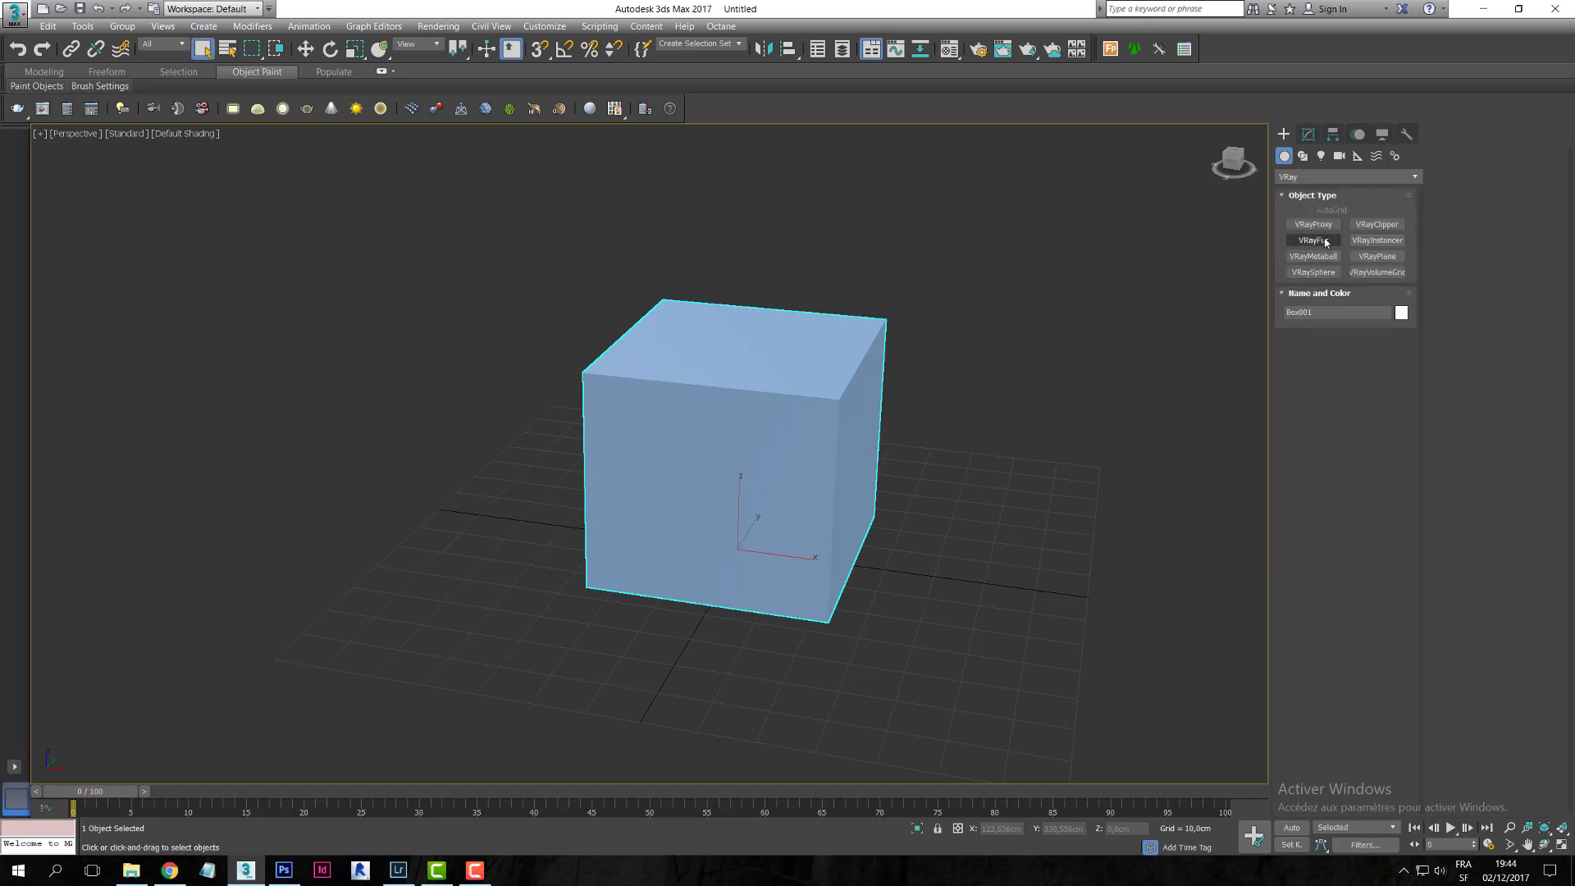
{"action": "left_click", "coordinate": [1385, 259]}
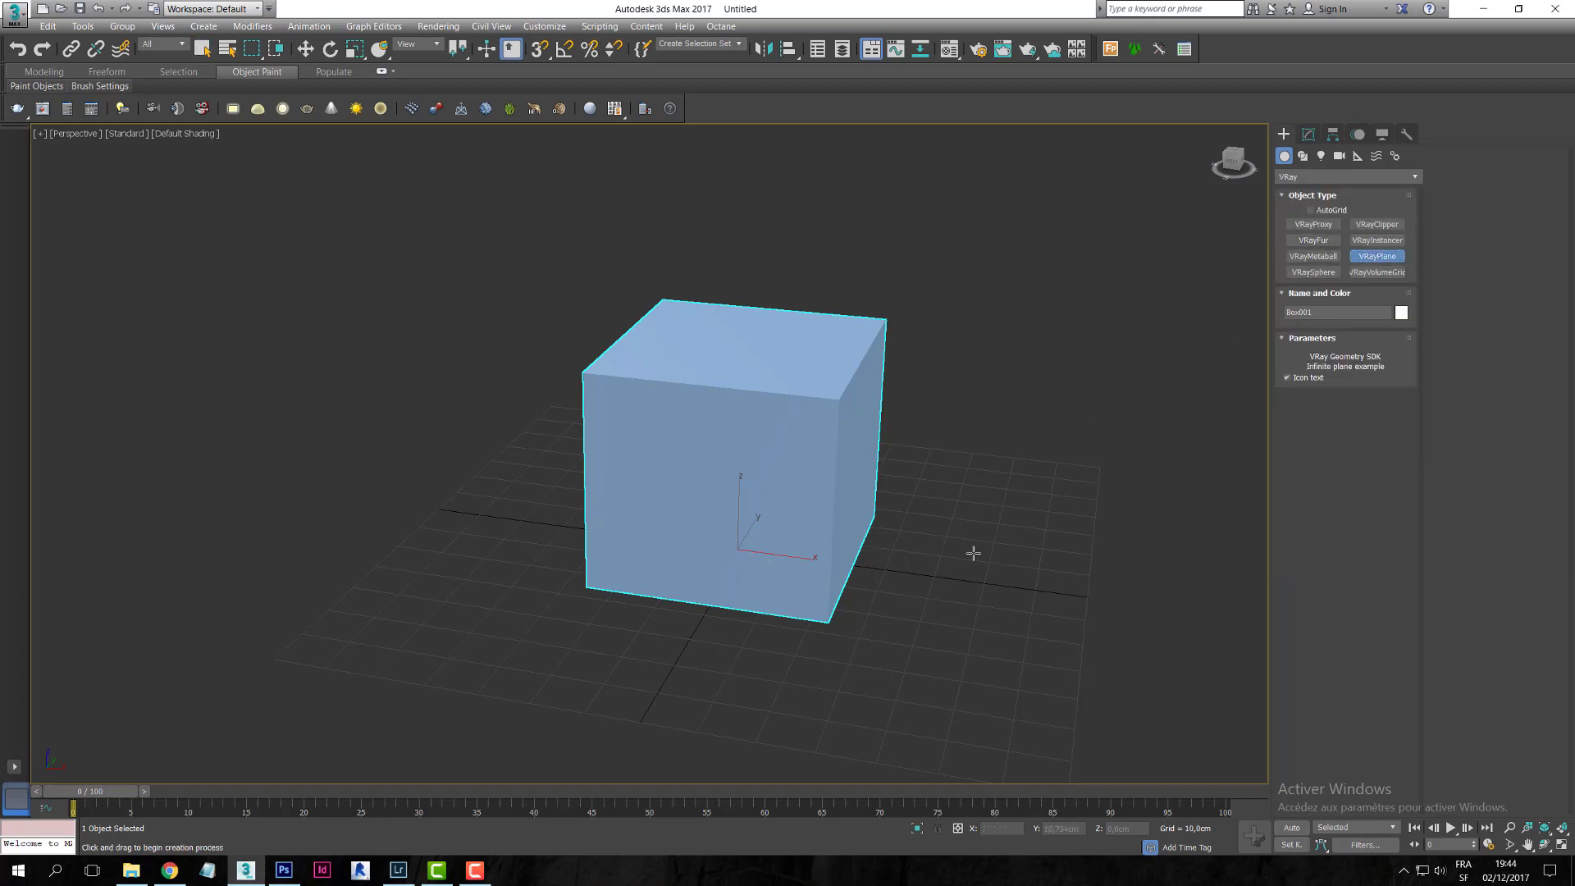
{"action": "left_click", "coordinate": [885, 563]}
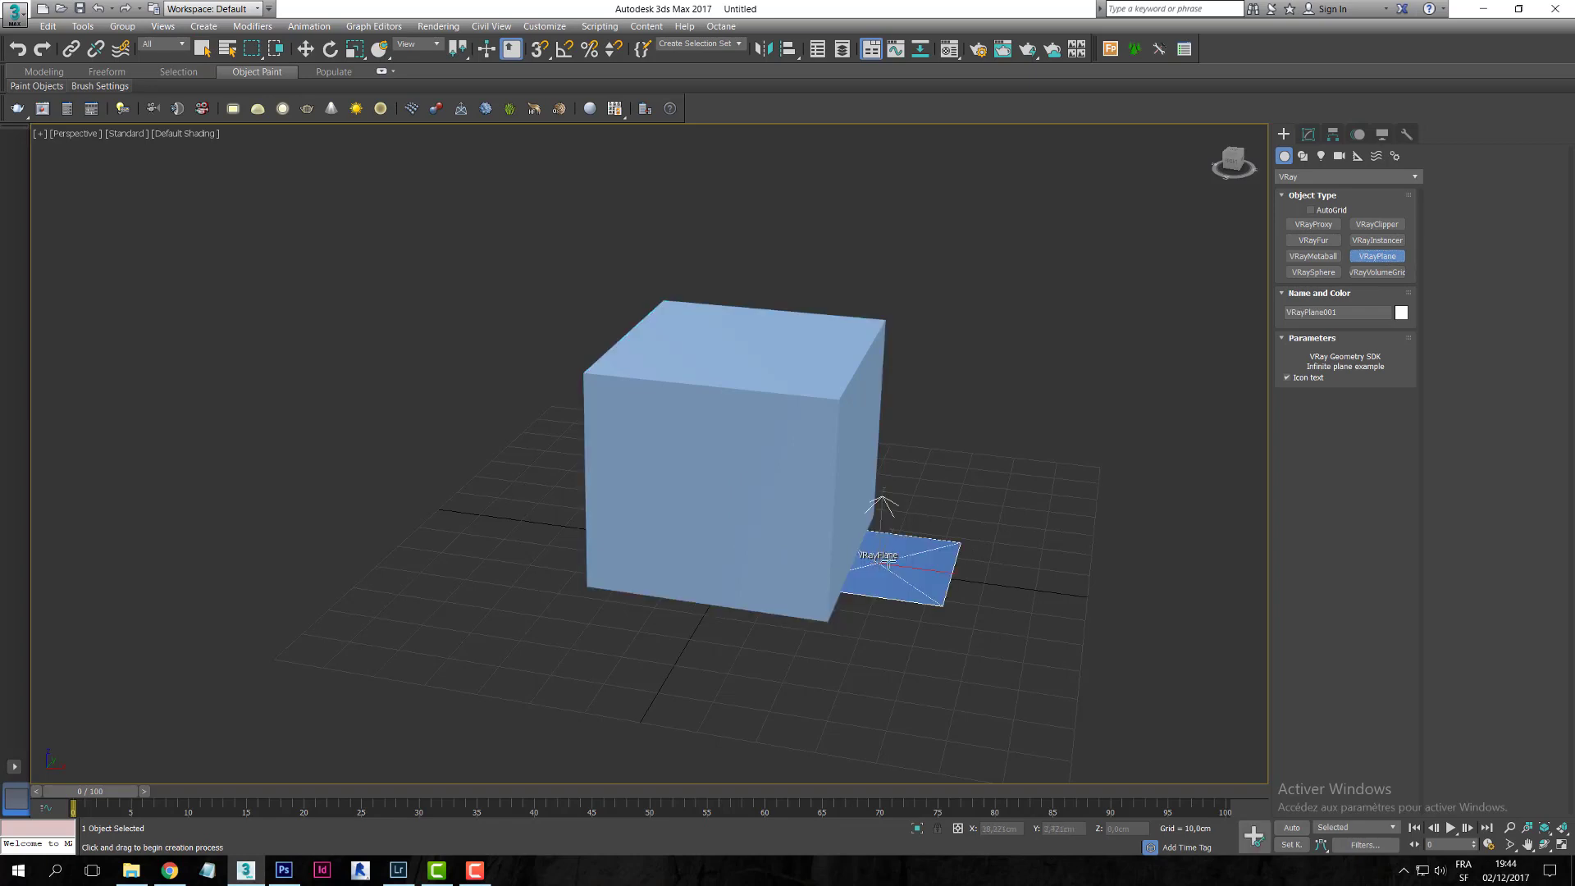
{"action": "right_click", "coordinate": [993, 531]}
{"action": "middle_click_drag", "start_coordinate": [1005, 403], "coordinate": [954, 419], "text": "alt"}
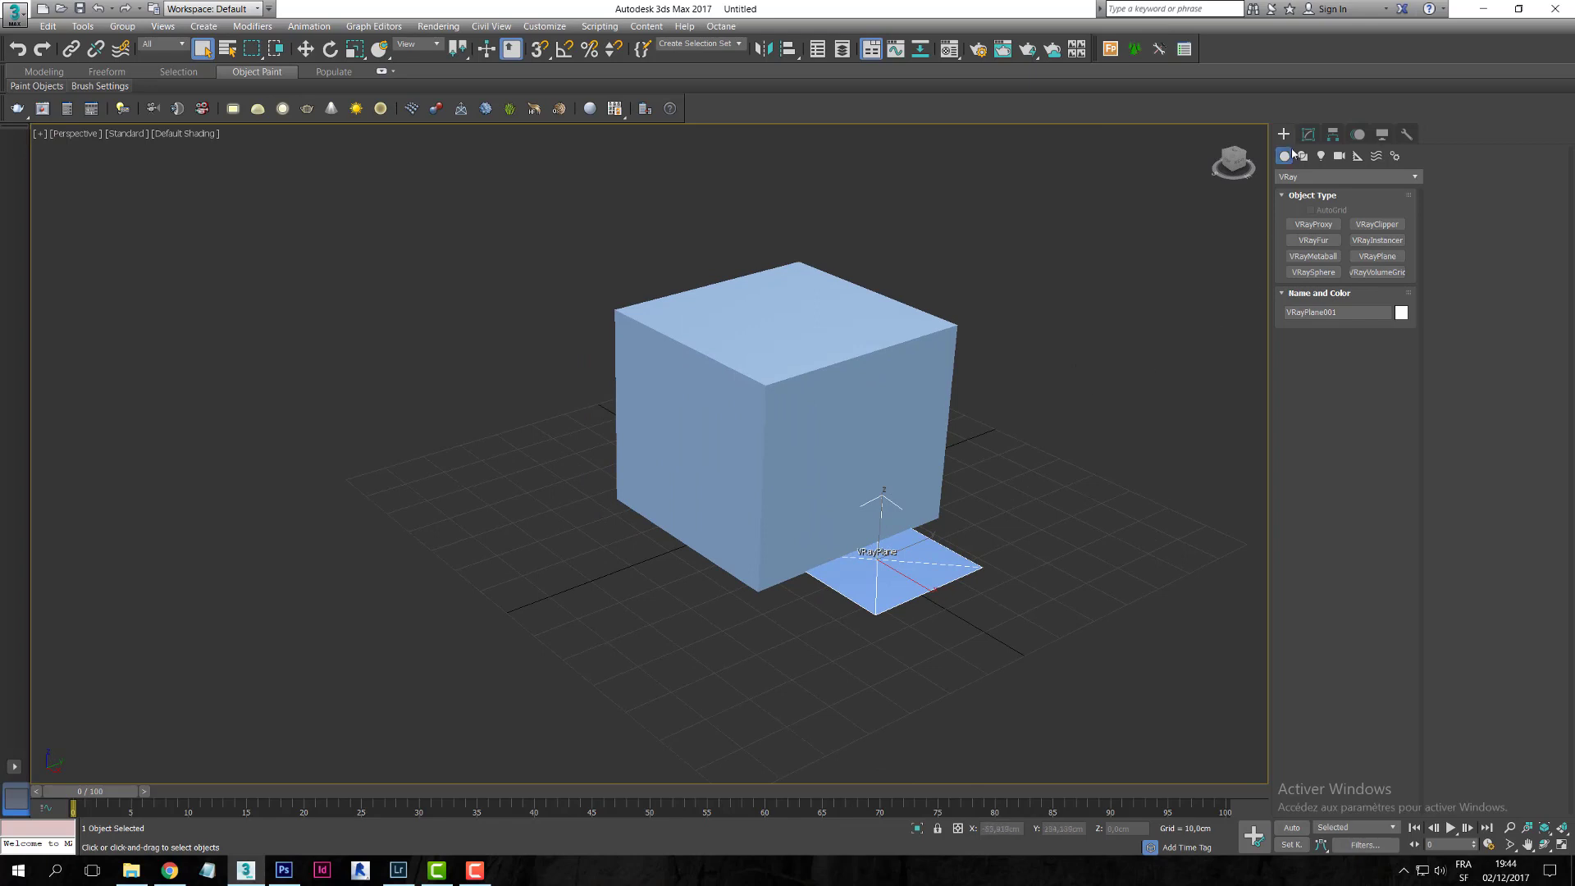
- Create a standard target camera, Camera001, aimed at the box
{"action": "left_click", "coordinate": [1340, 157]}
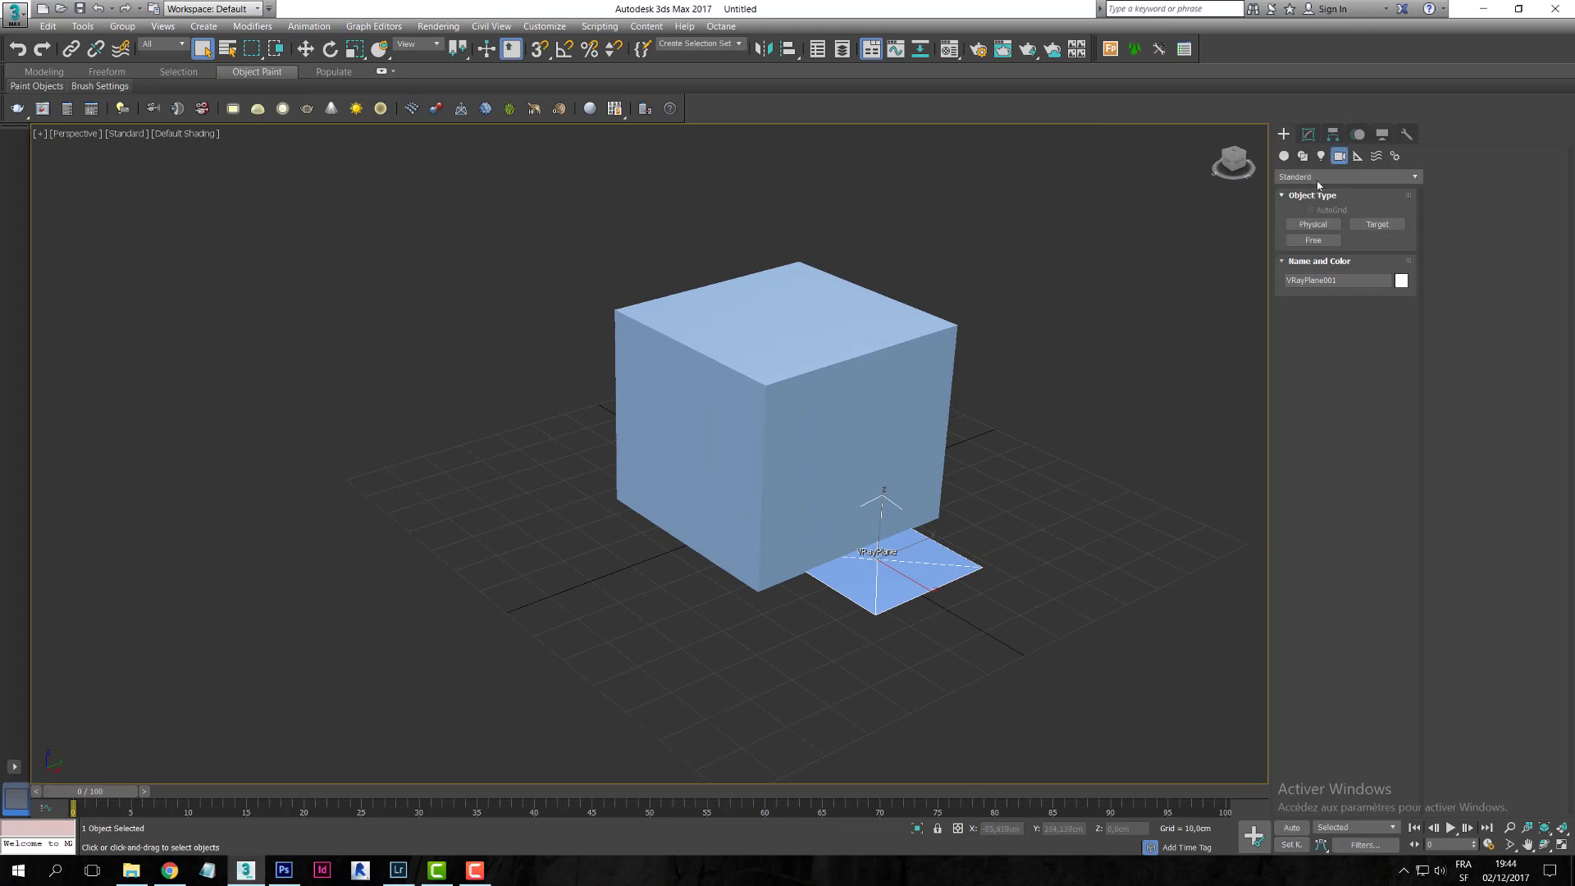
{"action": "left_click", "coordinate": [1322, 177]}
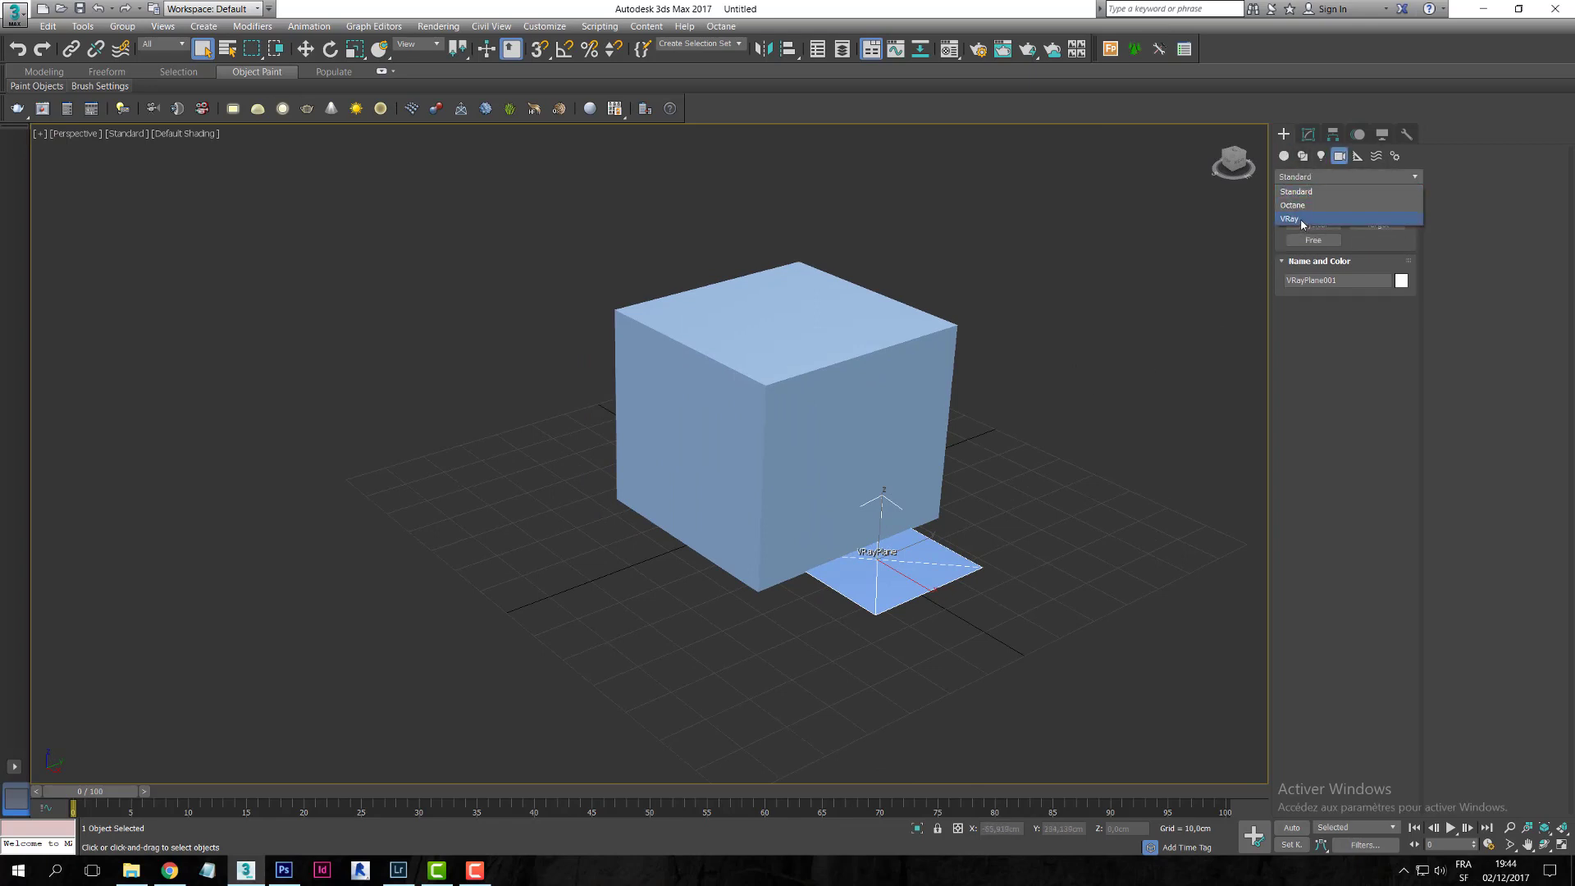
{"action": "left_click", "coordinate": [1318, 192]}
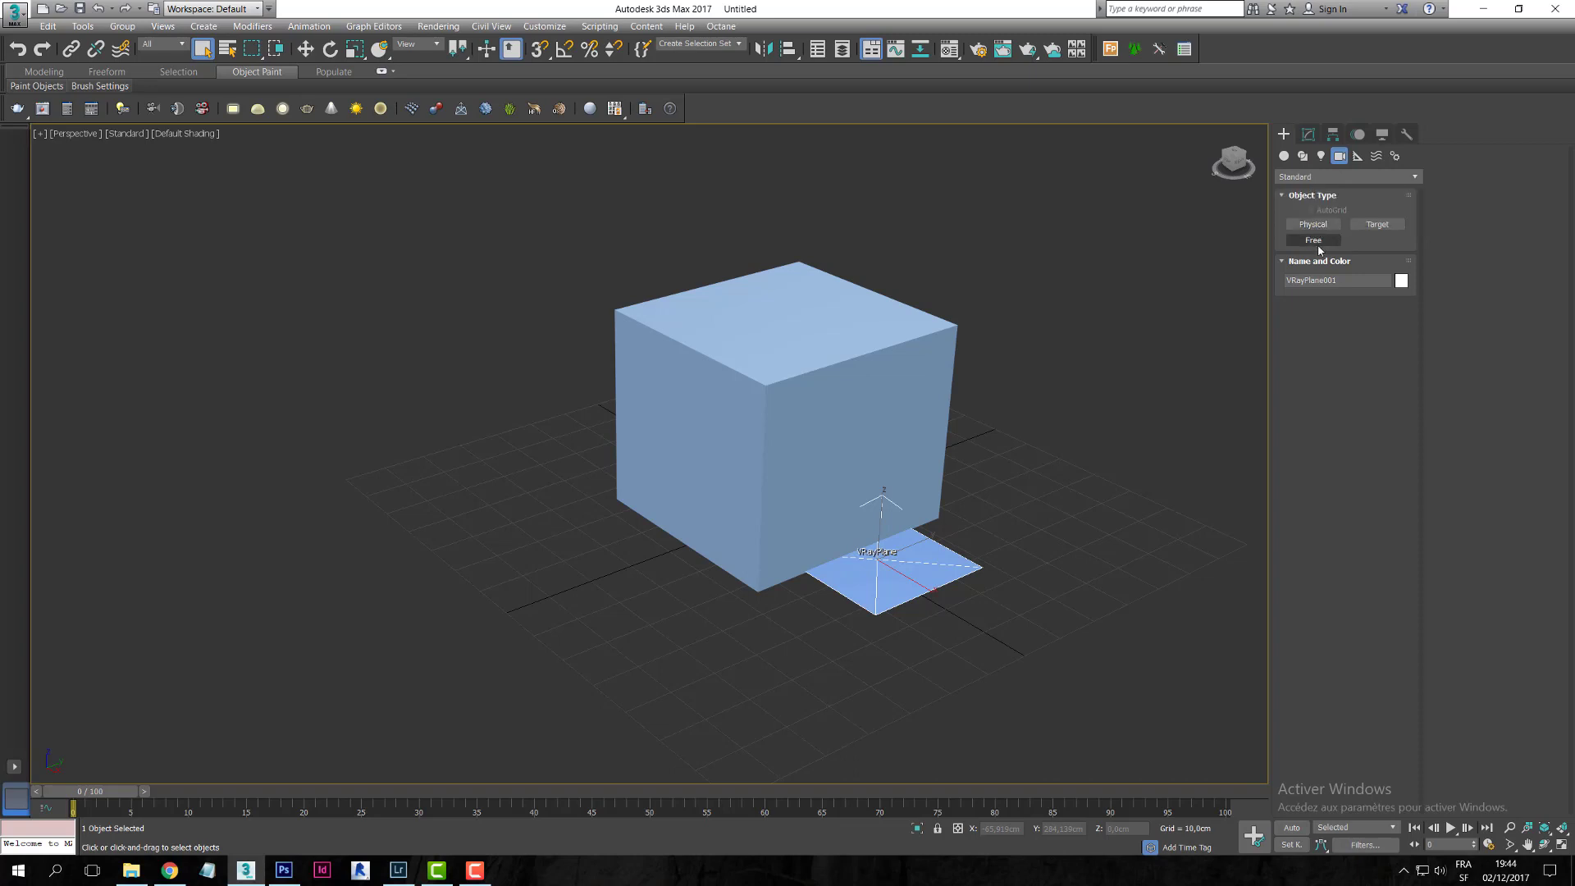
{"action": "left_click", "coordinate": [1389, 229]}
{"action": "scroll", "coordinate": [767, 427], "scroll_direction": "down", "scroll_amount": 3}
{"action": "scroll", "coordinate": [801, 452], "scroll_direction": "down", "scroll_amount": 4}
{"action": "middle_click_drag", "start_coordinate": [767, 427], "coordinate": [965, 735], "text": "alt"}
{"action": "left_click_drag", "start_coordinate": [958, 691], "coordinate": [764, 423]}
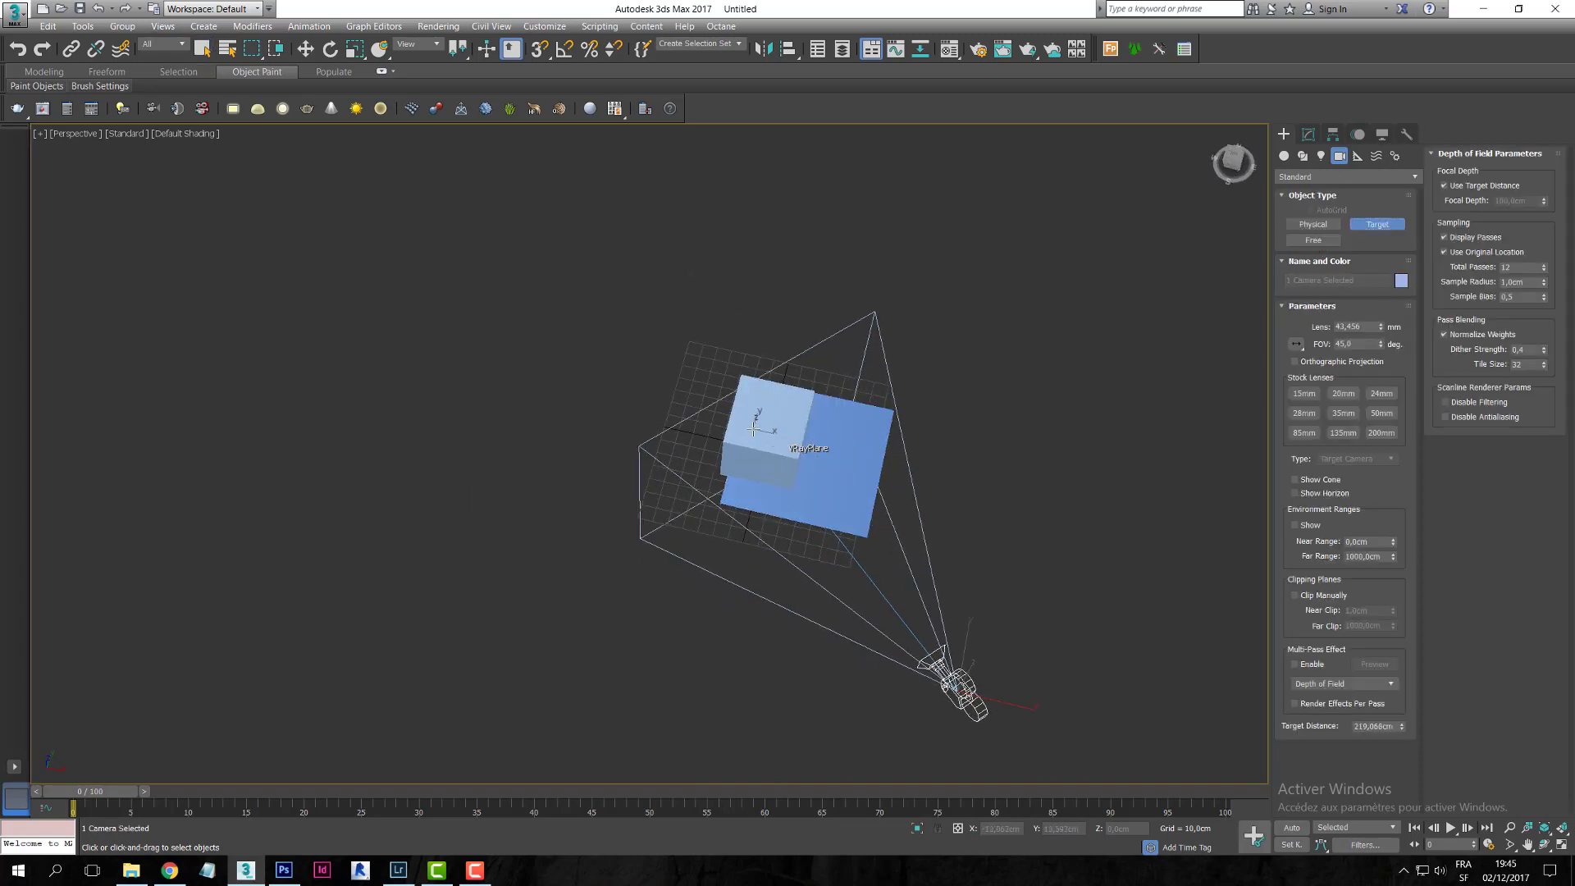
{"action": "right_click", "coordinate": [764, 424]}
- View through Camera001 and pan it to reframe the box
{"action": "left_click", "coordinate": [65, 135]}
{"action": "mouse_move", "coordinate": [98, 144]}
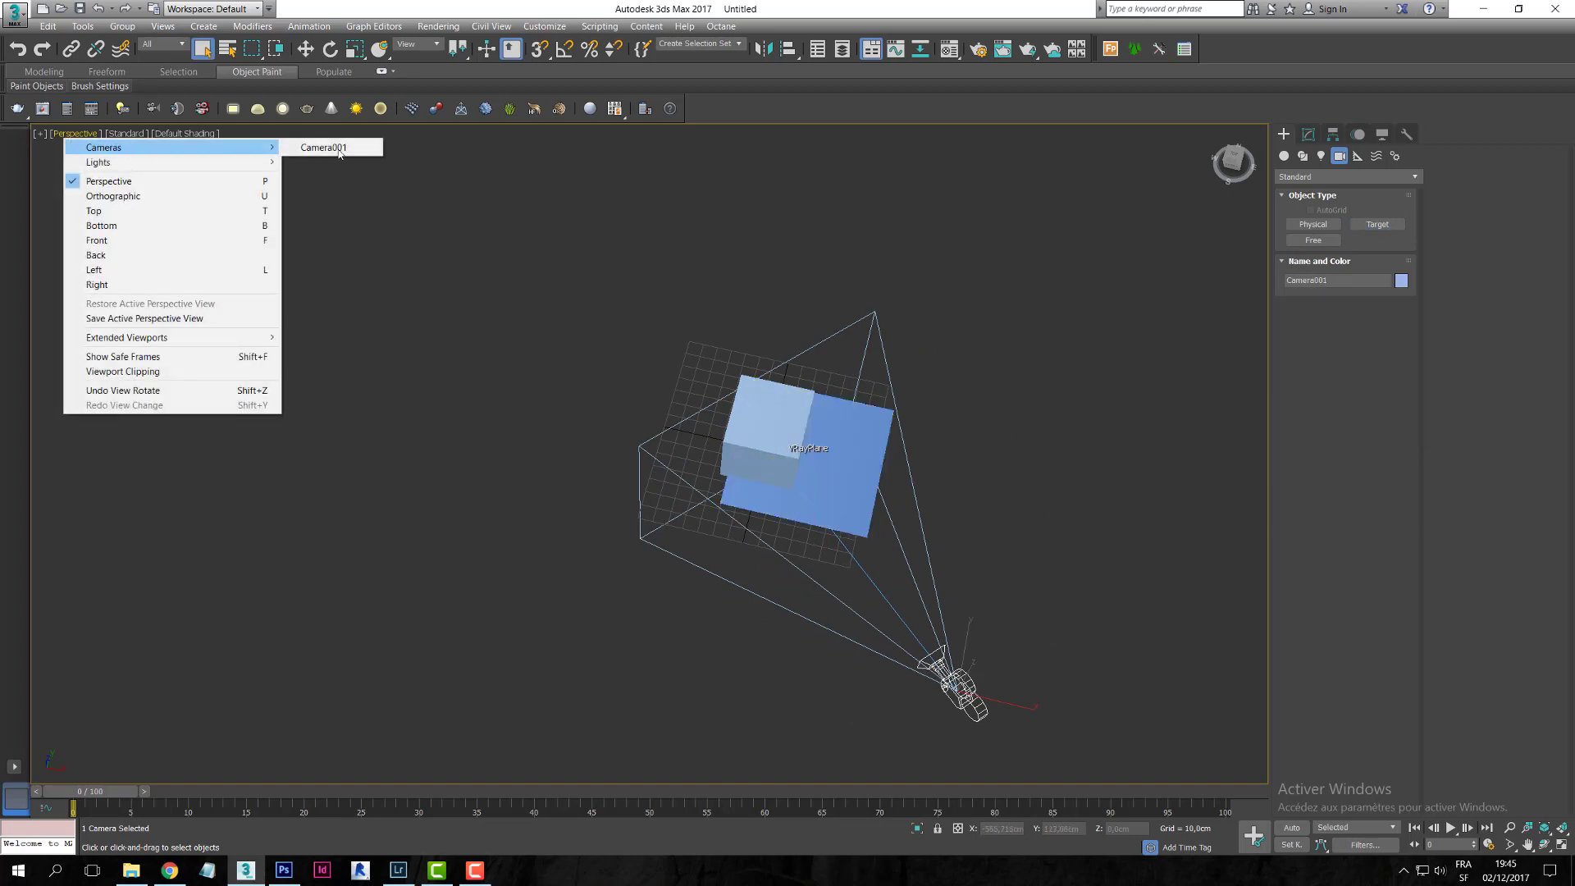
{"action": "left_click", "coordinate": [334, 144]}
{"action": "middle_click_drag", "start_coordinate": [741, 355], "coordinate": [735, 451]}
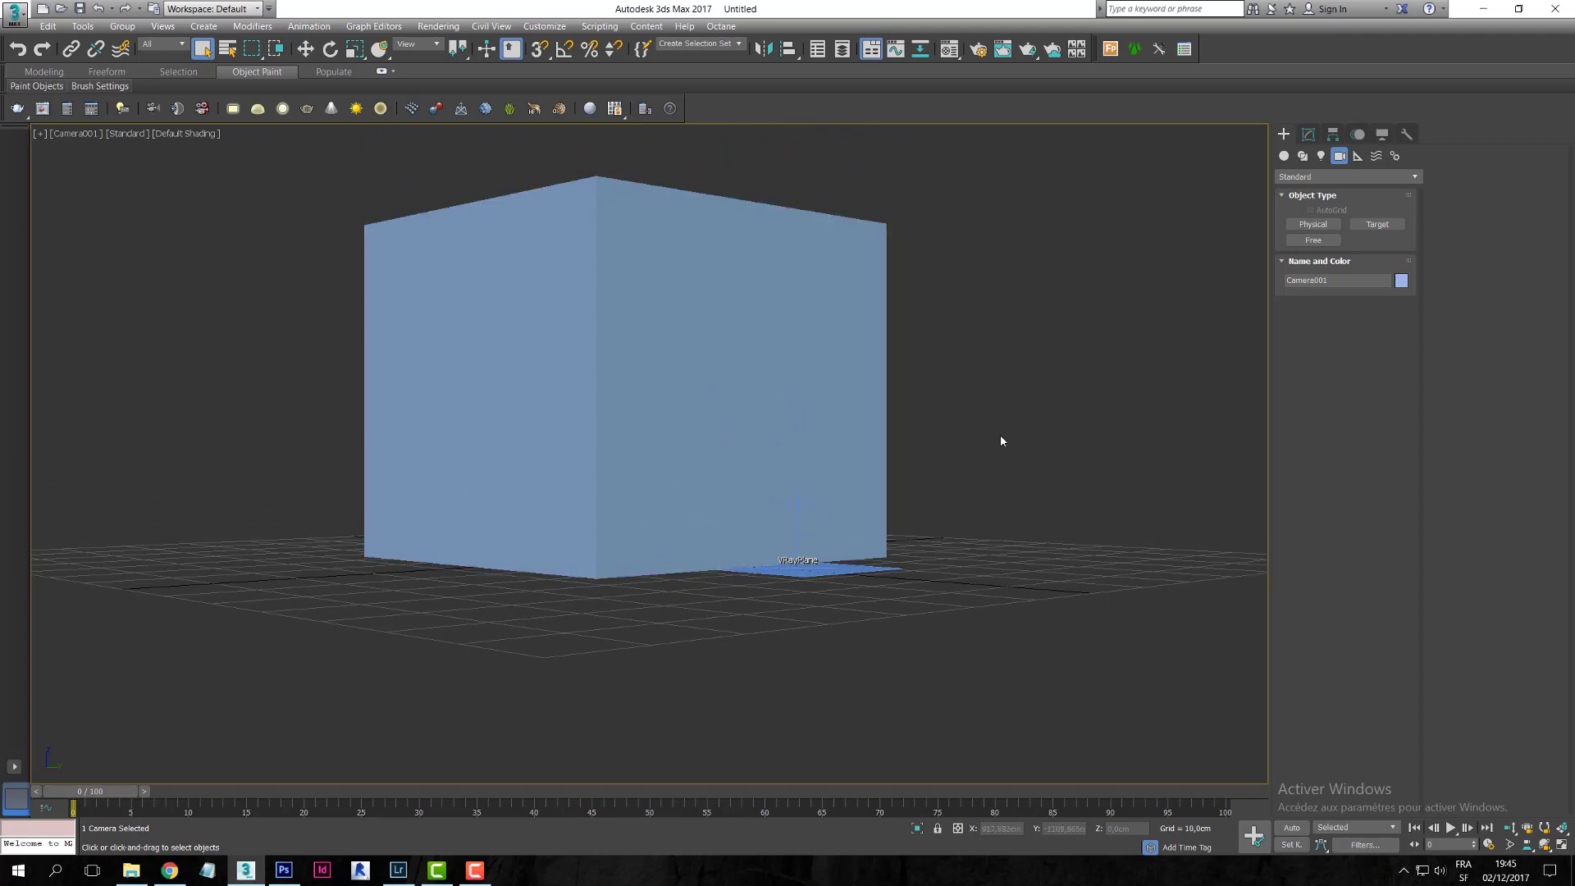
{"action": "left_click", "coordinate": [1001, 437]}
- Return to the Perspective view and select the box from a lower angle
{"action": "key", "text": "p"}
{"action": "scroll", "coordinate": [876, 471], "scroll_direction": "up", "scroll_amount": 12}
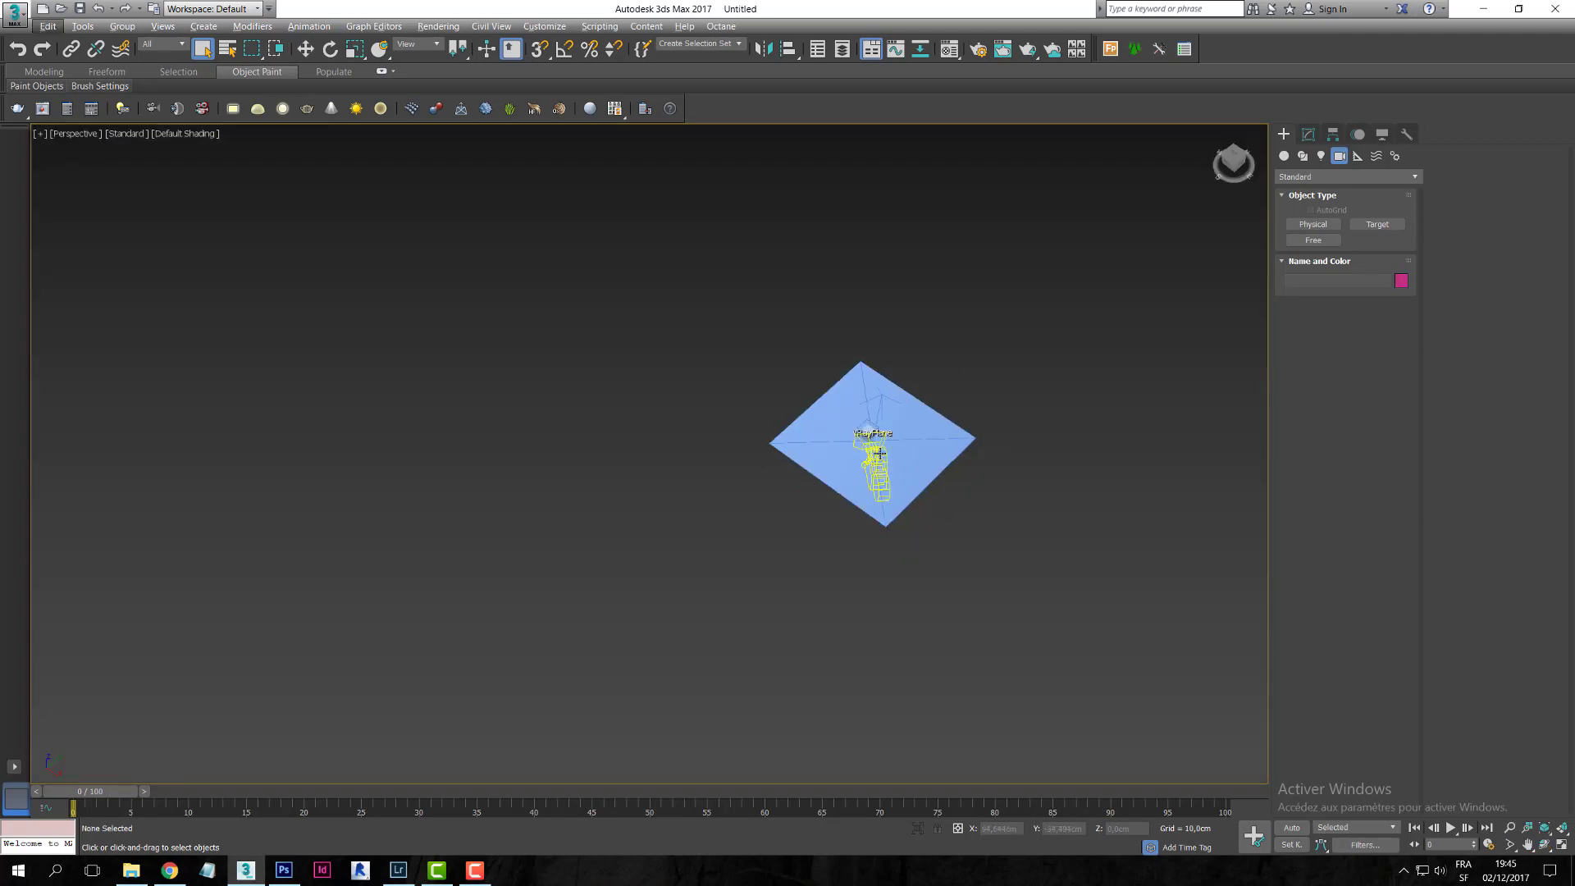
{"action": "middle_click_drag", "start_coordinate": [851, 421], "coordinate": [799, 492], "text": "alt"}
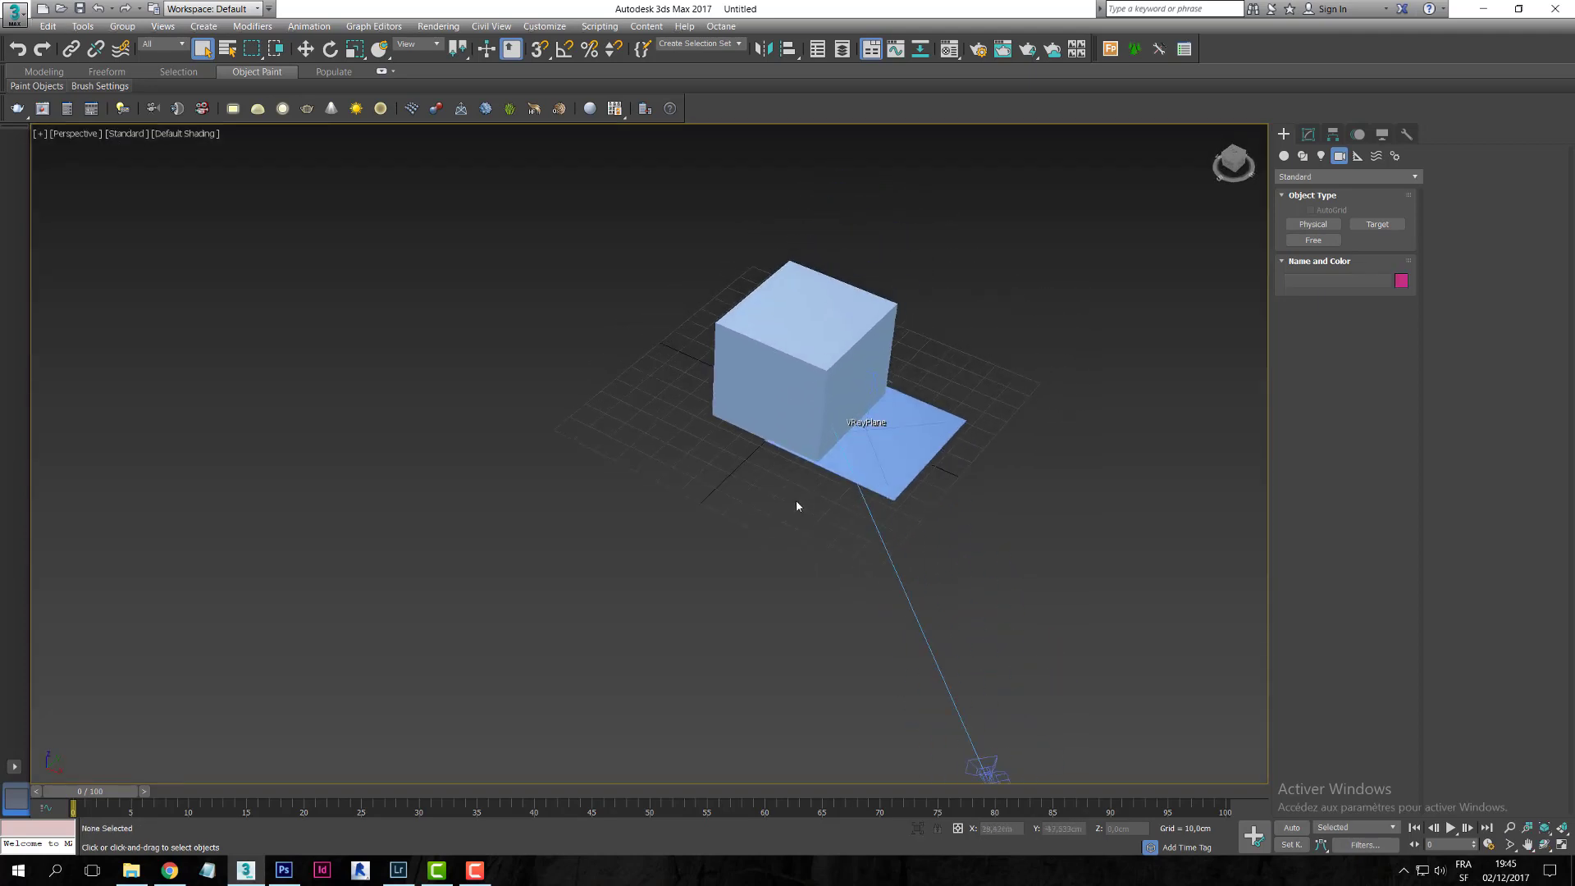
{"action": "left_click", "coordinate": [804, 365]}
{"action": "scroll", "coordinate": [826, 398], "scroll_direction": "up", "scroll_amount": 3}
{"action": "middle_click_drag", "start_coordinate": [828, 398], "coordinate": [861, 415], "text": "alt"}
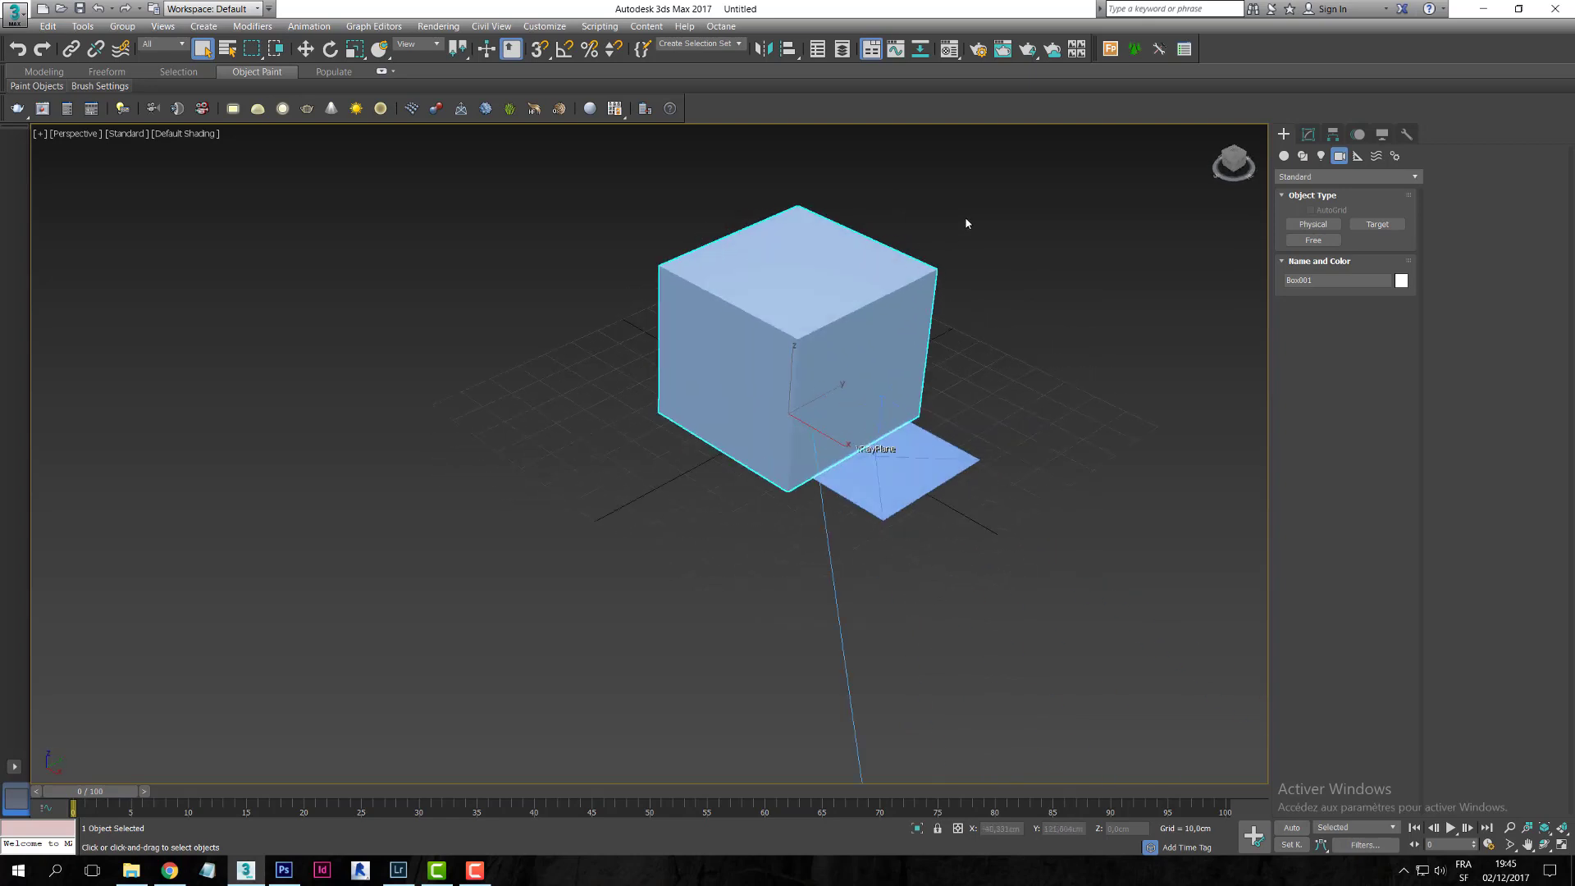
- Add a VRaySun with a VRaySky environment and raise it about 217,5 cm
{"action": "left_click", "coordinate": [1321, 156]}
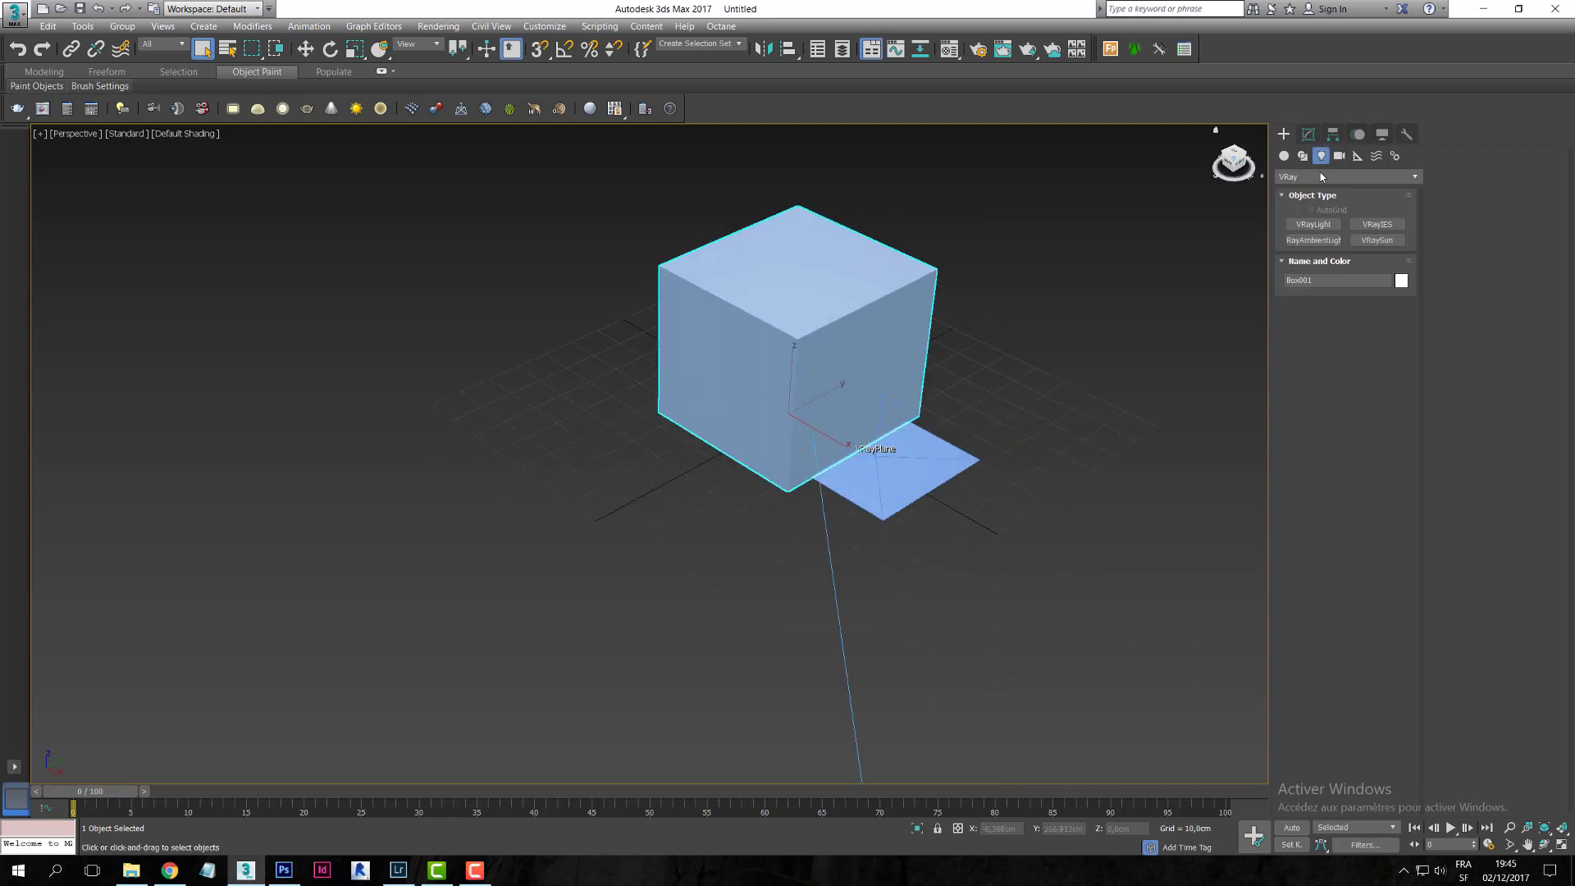
{"action": "left_click", "coordinate": [1377, 241]}
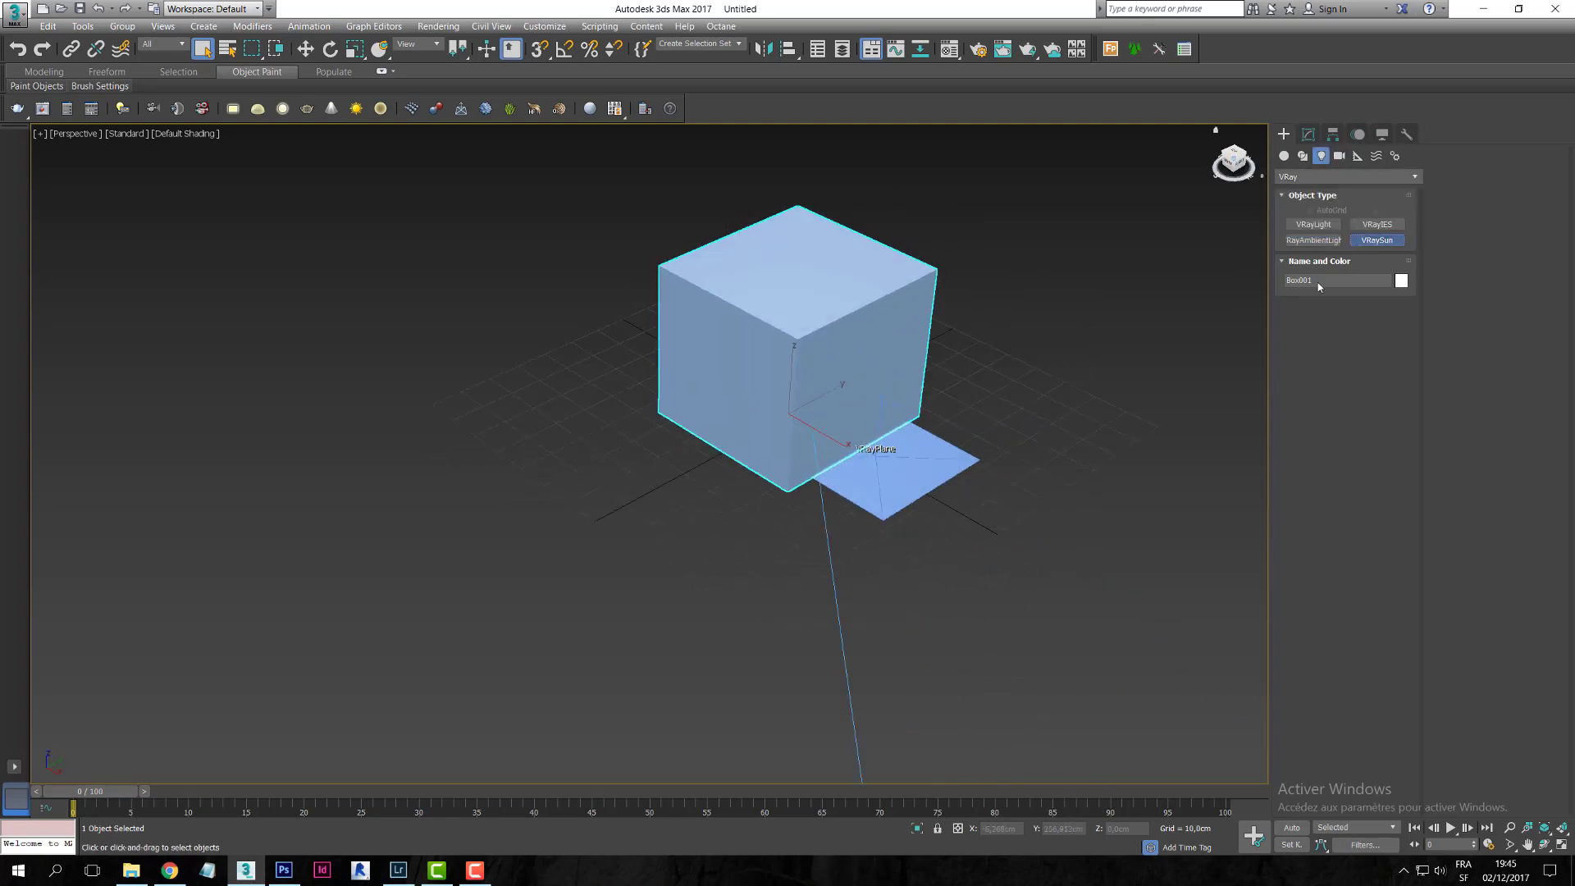
{"action": "middle_click_drag", "start_coordinate": [1178, 306], "coordinate": [873, 322]}
{"action": "scroll", "coordinate": [1026, 581], "scroll_direction": "down", "scroll_amount": 5}
{"action": "left_click_drag", "start_coordinate": [929, 561], "coordinate": [1148, 652]}
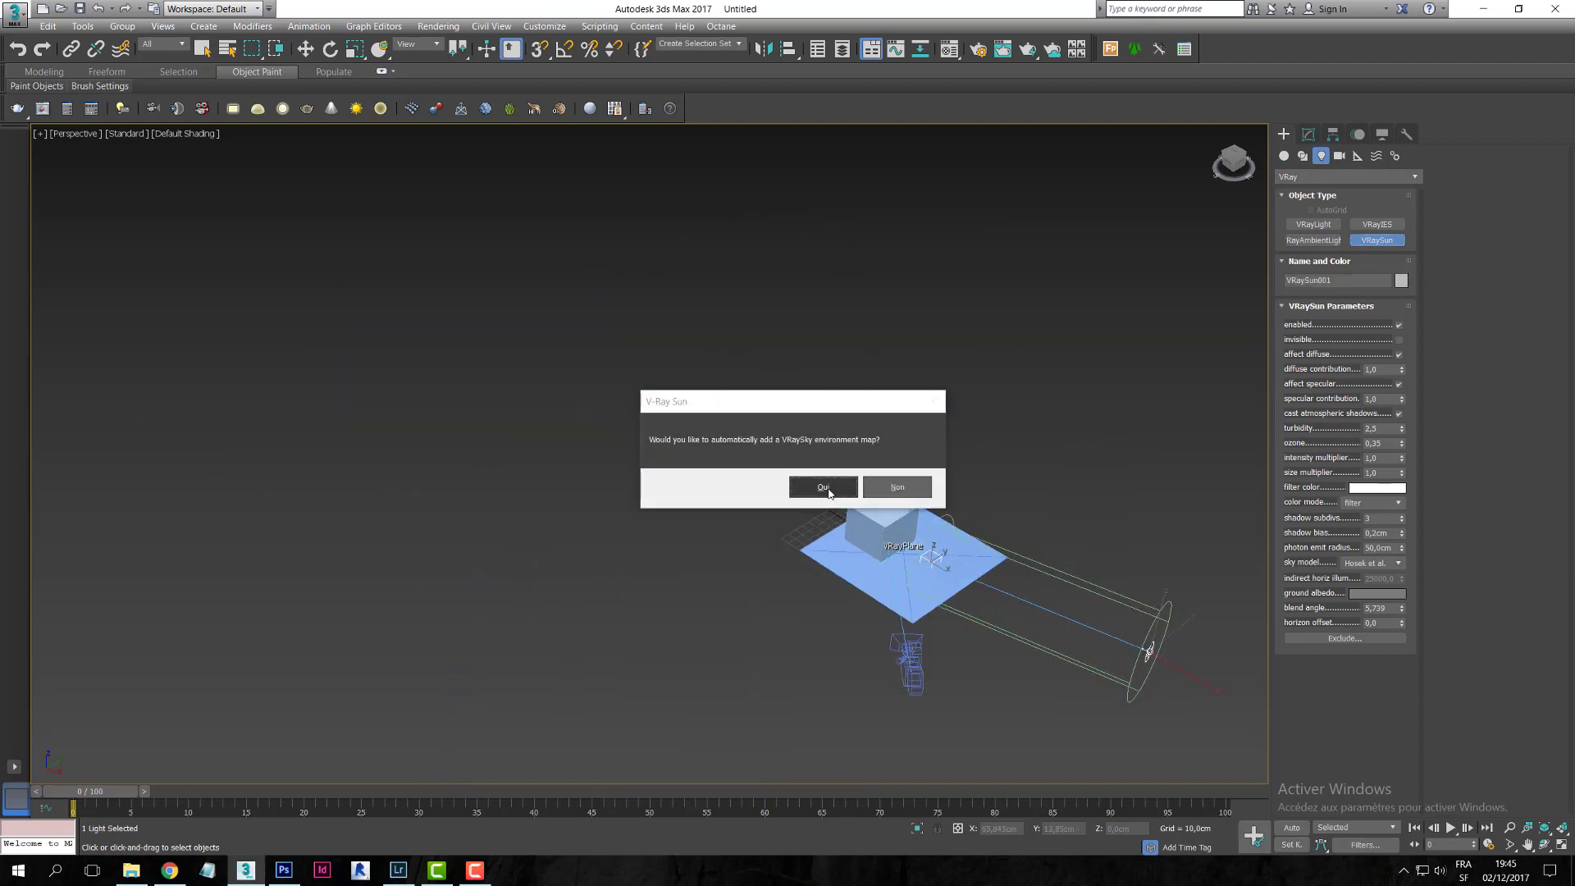
{"action": "left_click", "coordinate": [824, 488]}
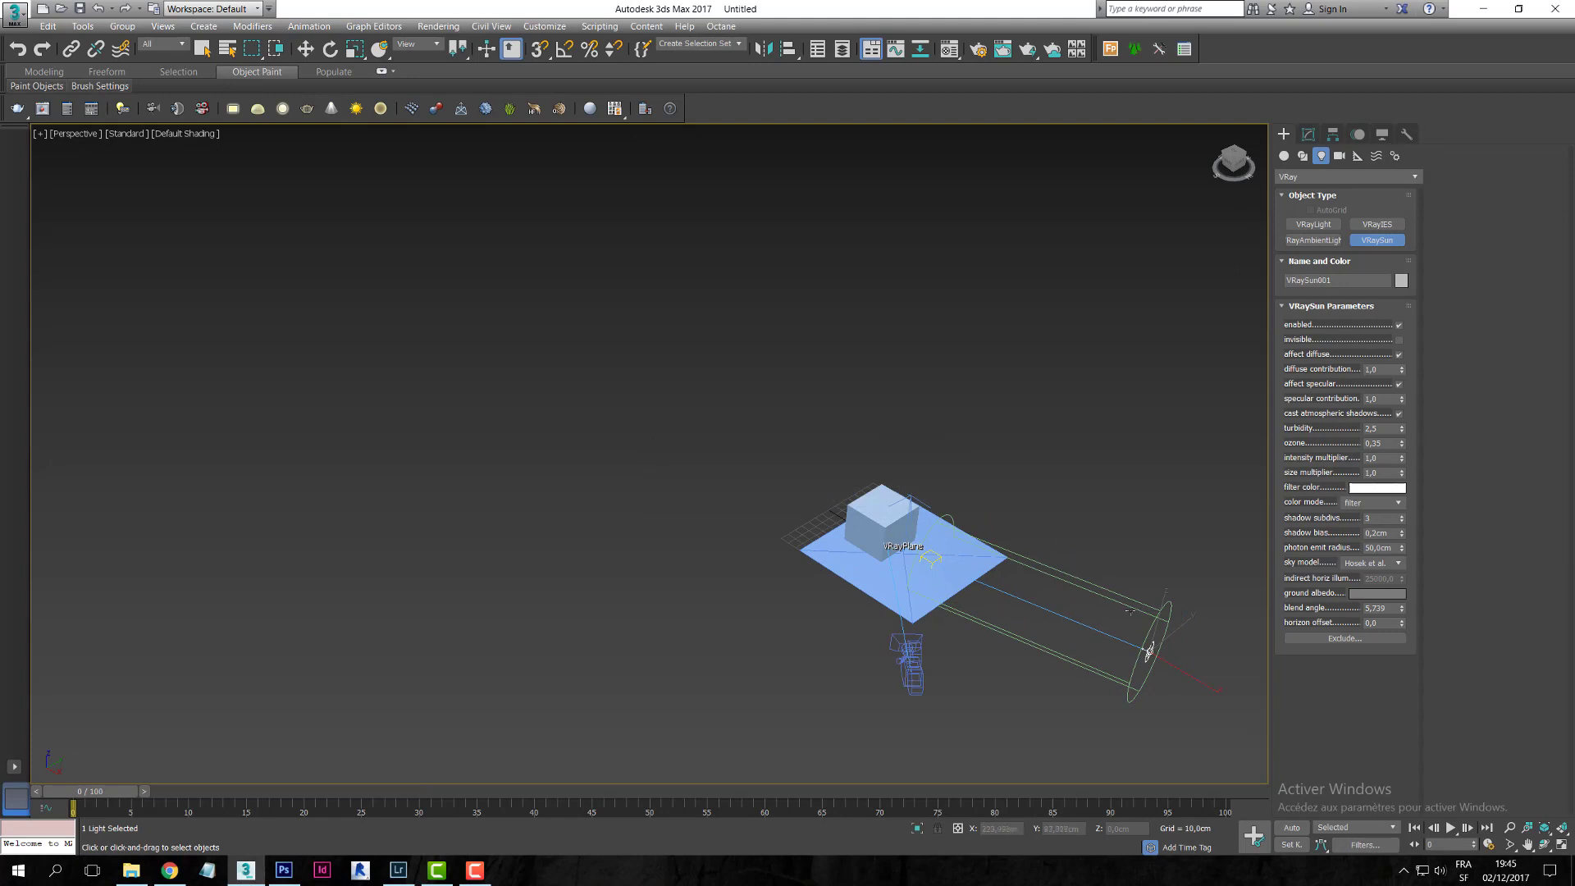
{"action": "key", "text": "w"}
{"action": "left_click_drag", "start_coordinate": [1161, 615], "coordinate": [1211, 433]}
- Look through Camera001 and bring up Render Setup with V-Ray Adv 3.40.01
{"action": "left_click", "coordinate": [74, 133]}
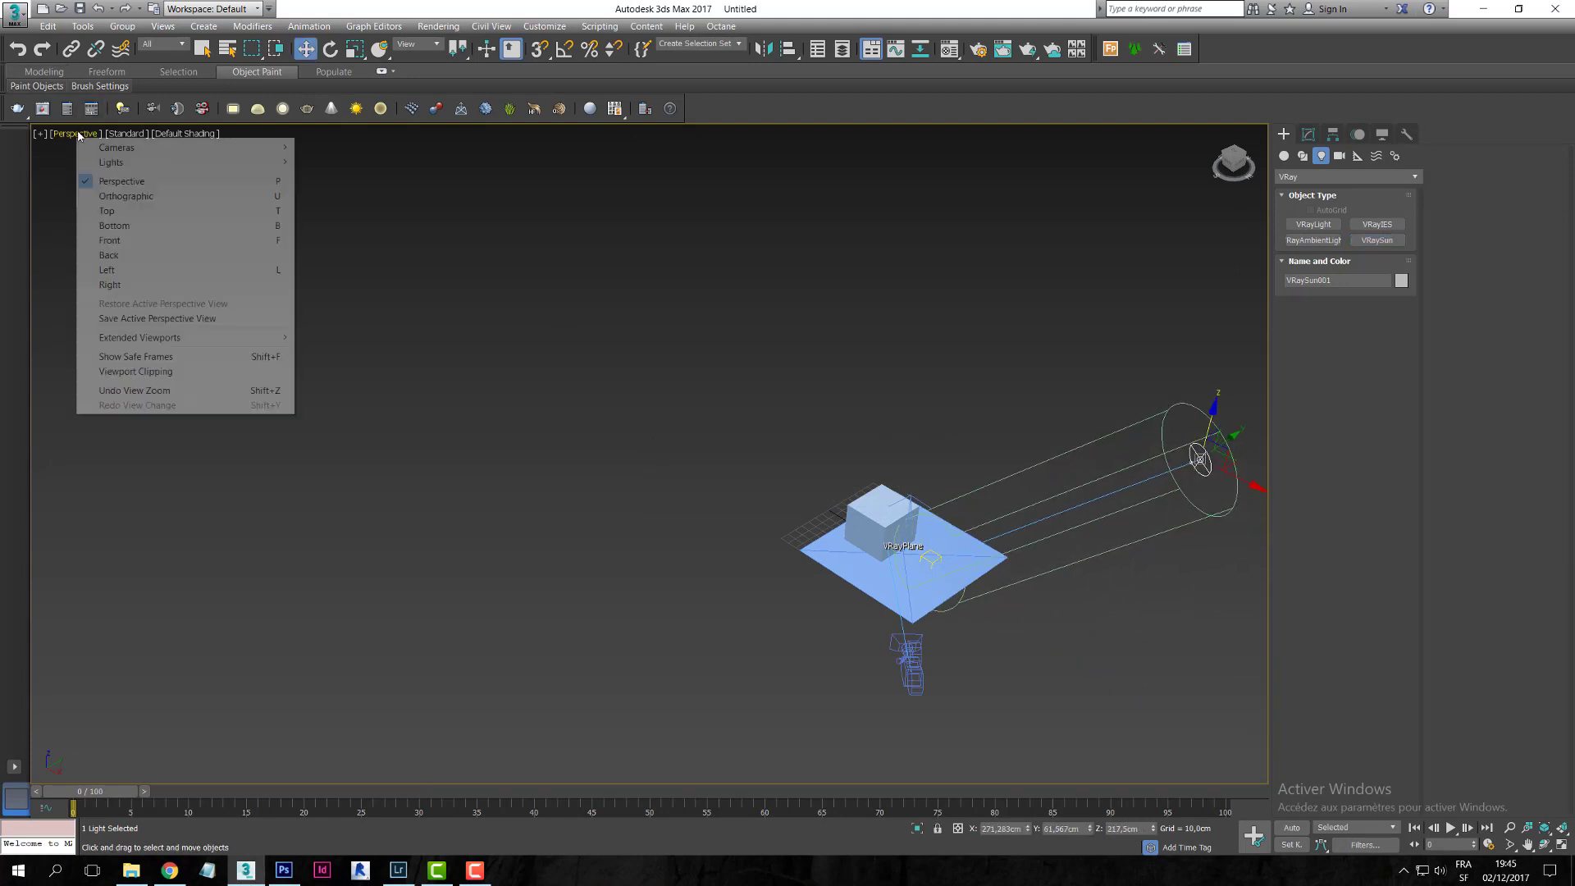
{"action": "mouse_move", "coordinate": [146, 149]}
{"action": "left_click", "coordinate": [339, 148]}
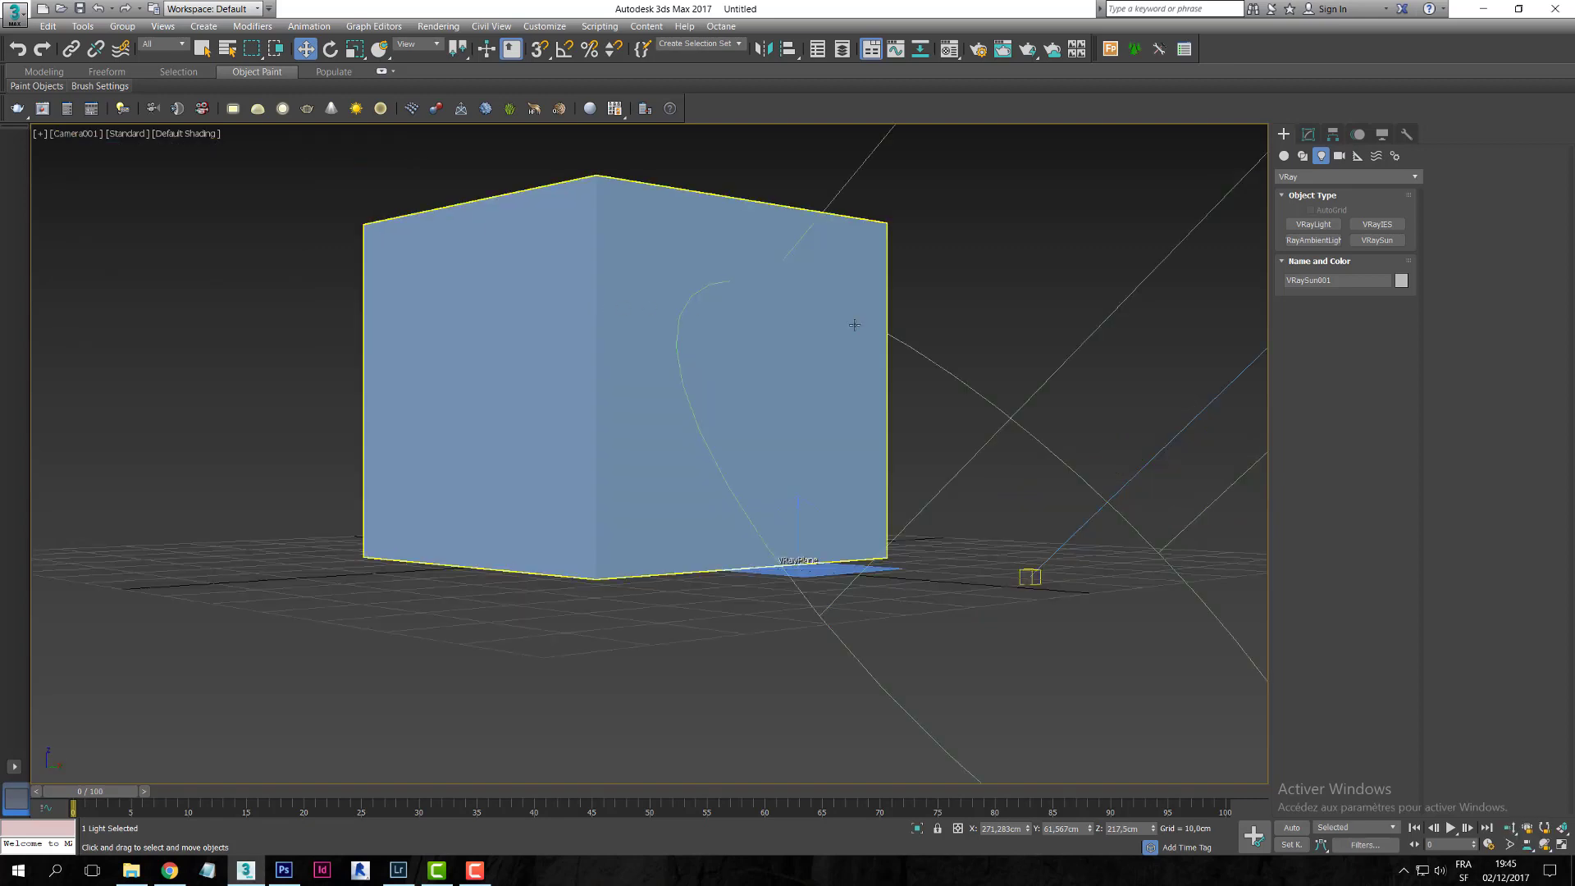
{"action": "left_click", "coordinate": [1049, 183]}
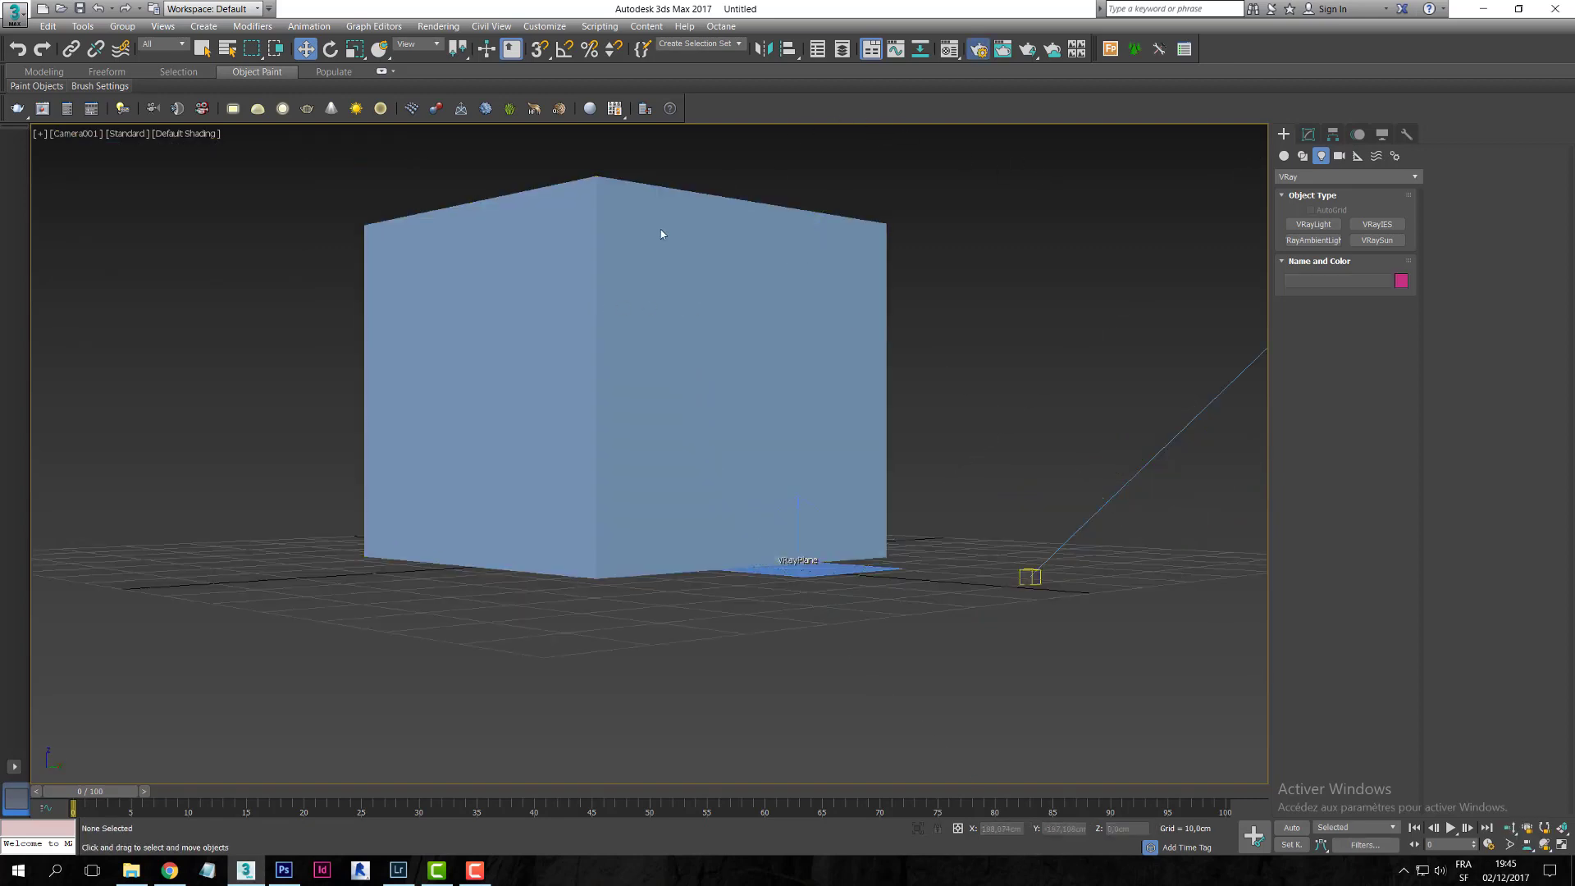
{"action": "key", "text": "F10"}
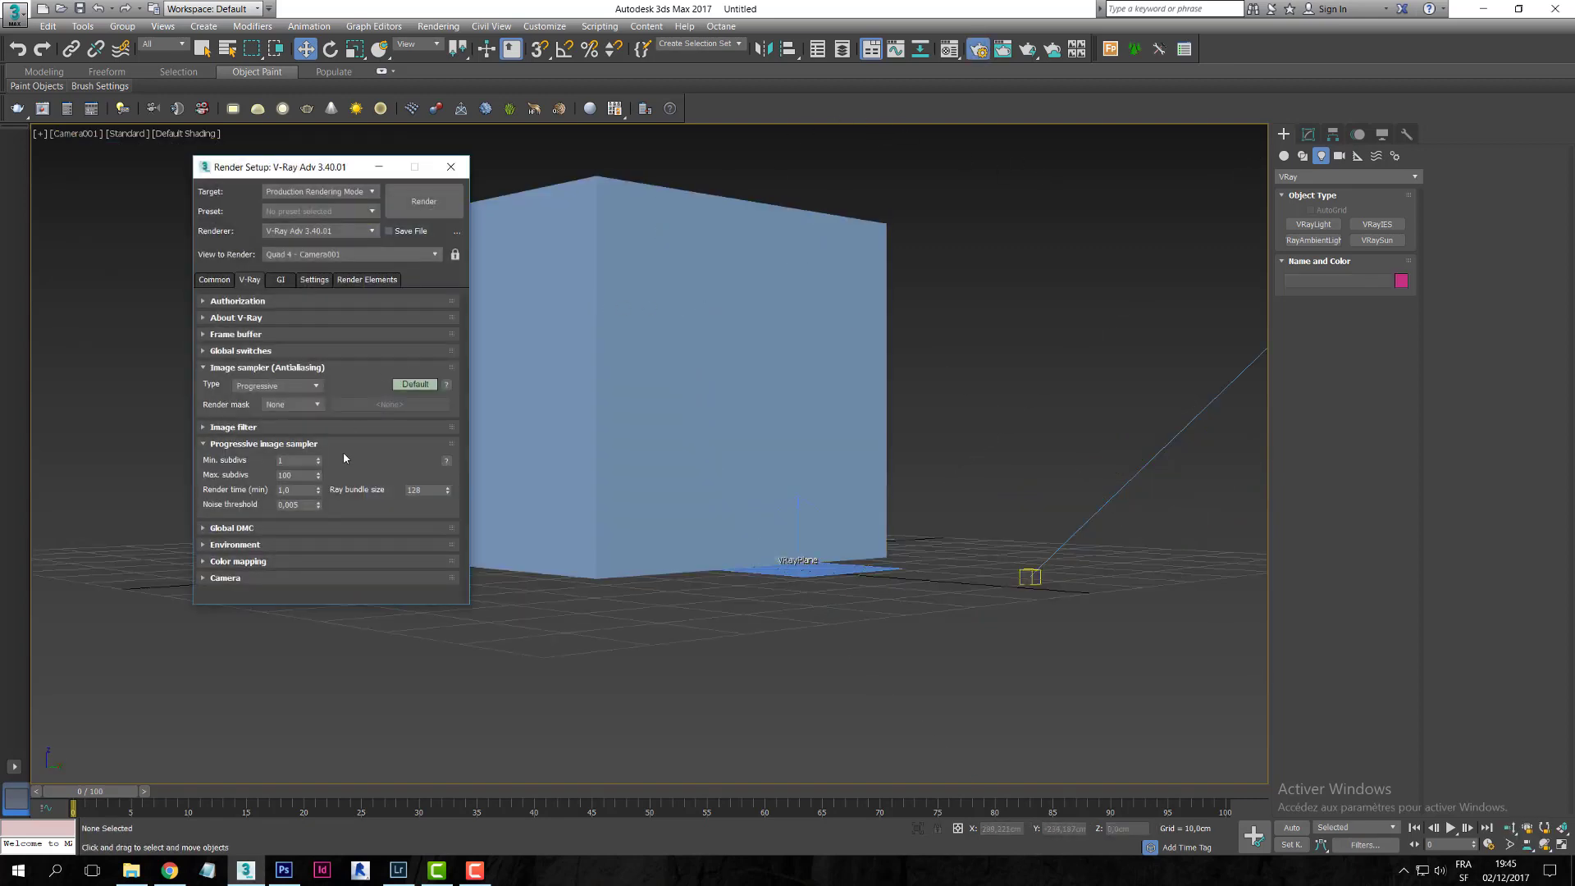
{"action": "left_click", "coordinate": [234, 444]}
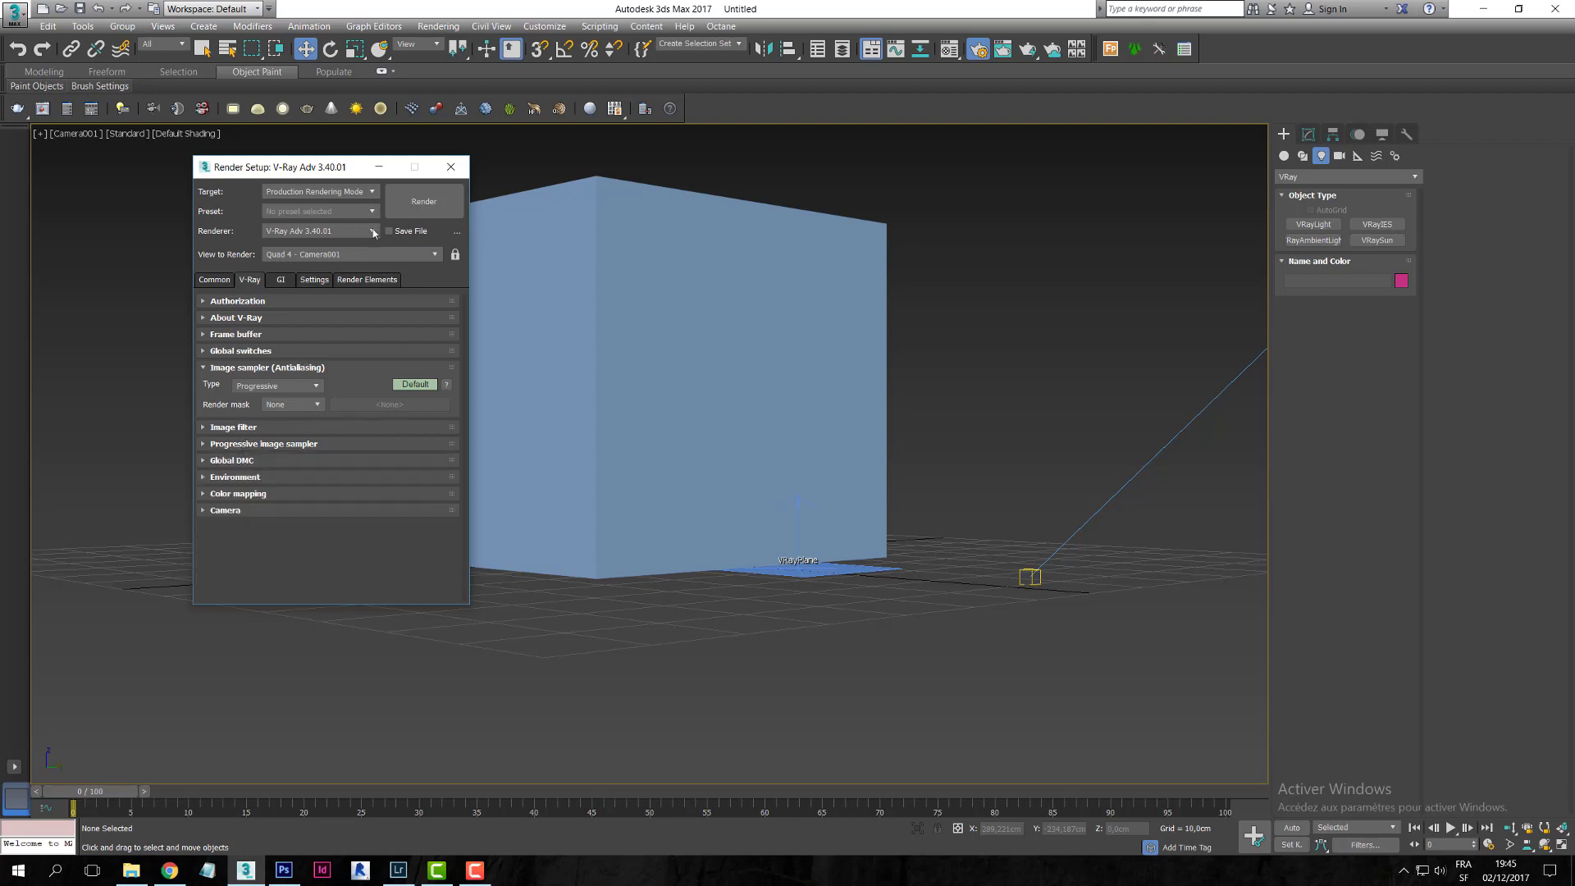
{"action": "left_click", "coordinate": [405, 207]}
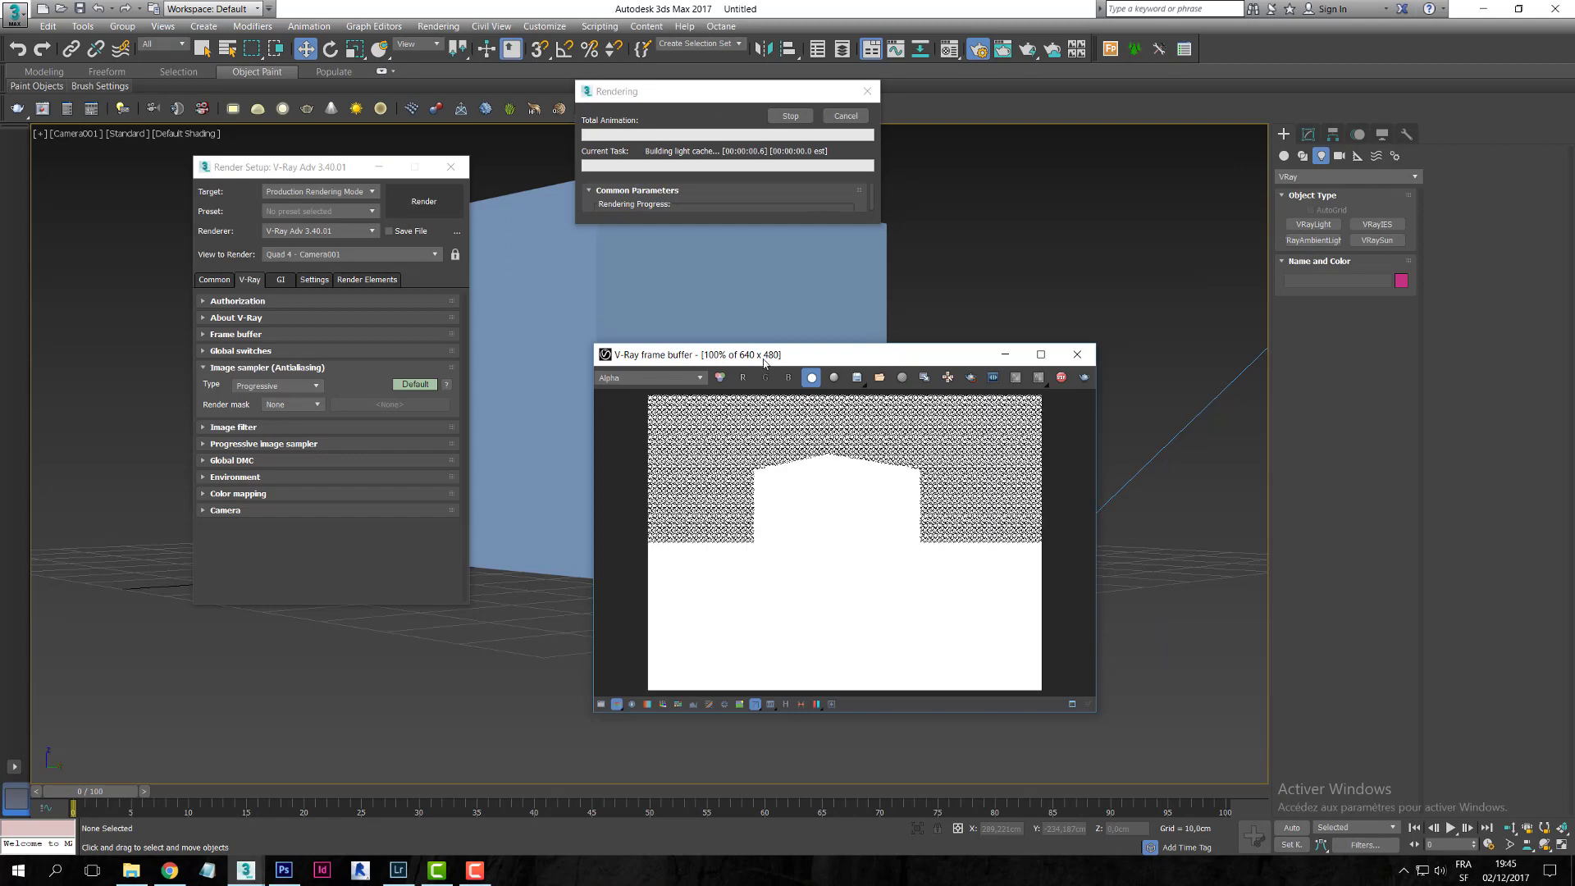
{"action": "left_click", "coordinate": [846, 117]}
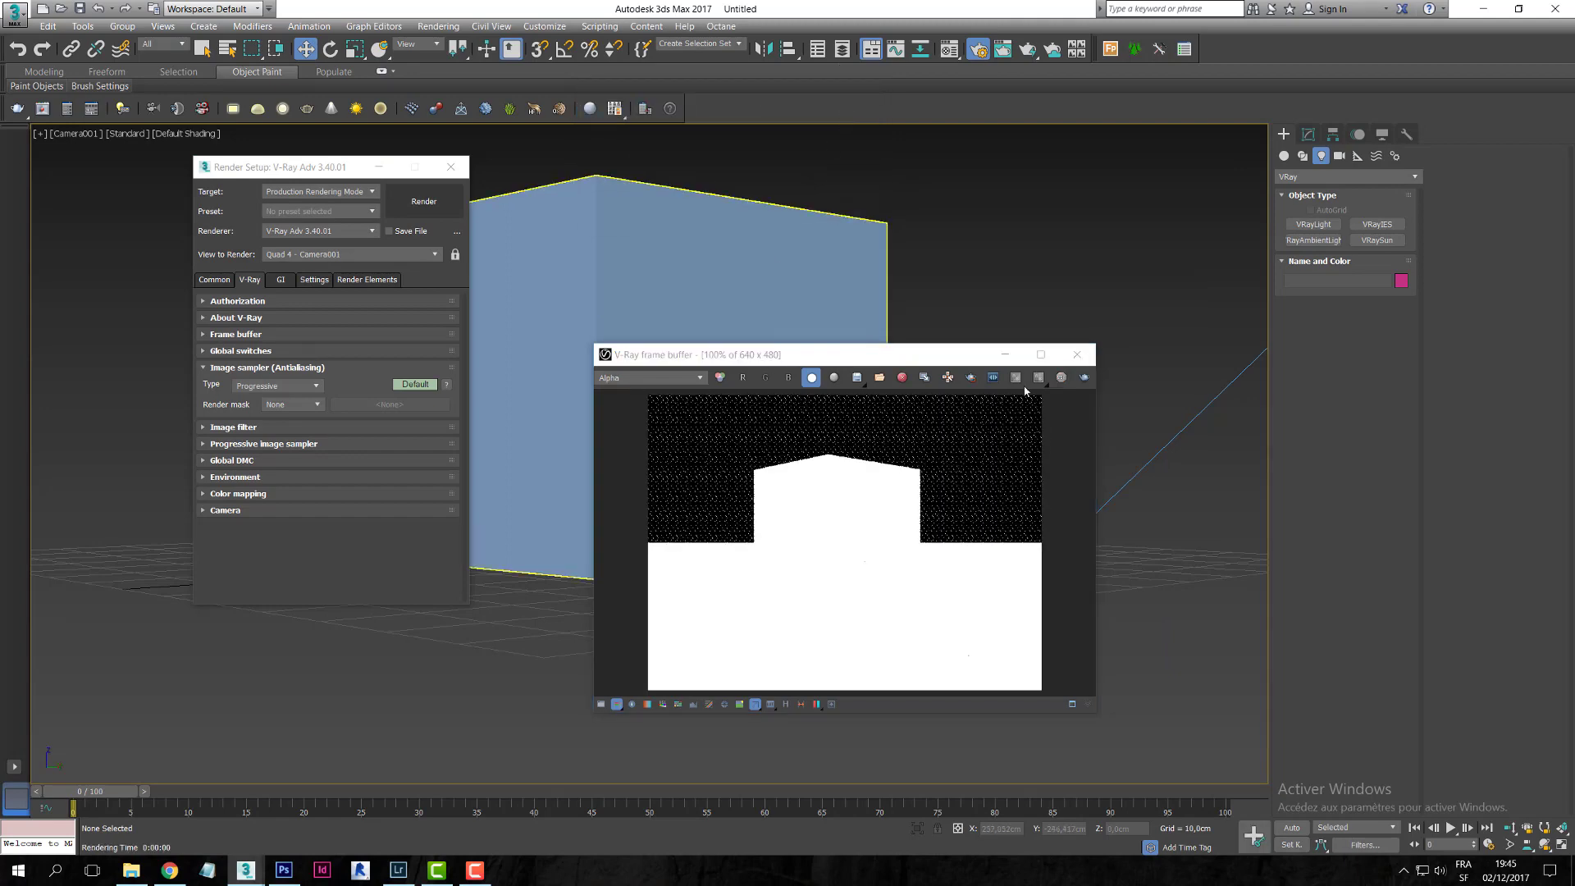
{"action": "left_click", "coordinate": [648, 377]}
{"action": "left_click", "coordinate": [669, 392]}
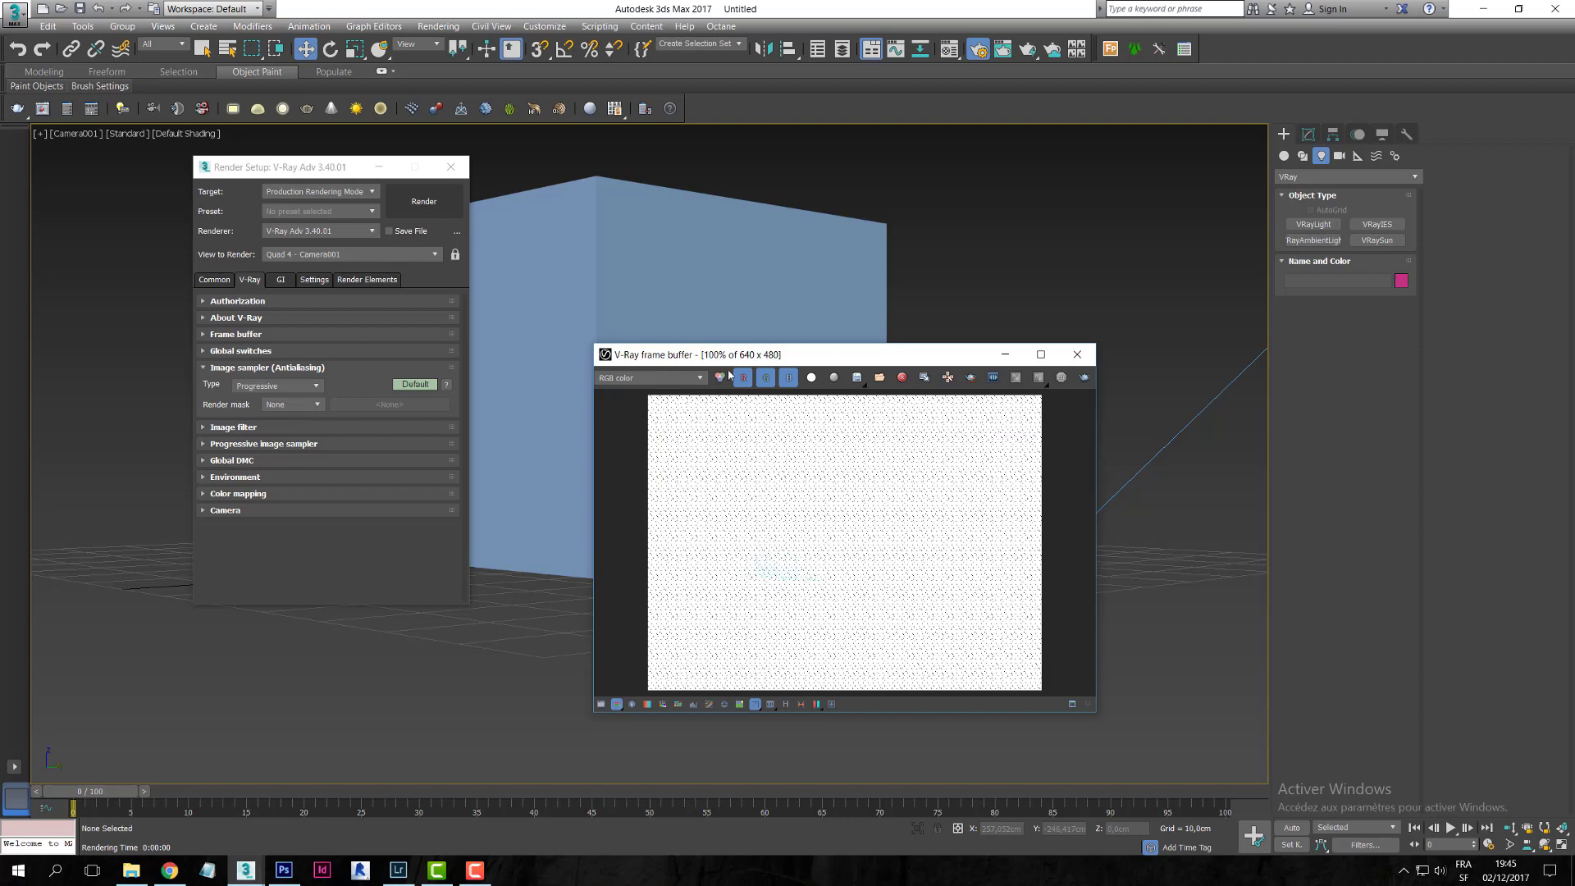
{"action": "left_click", "coordinate": [1078, 356]}
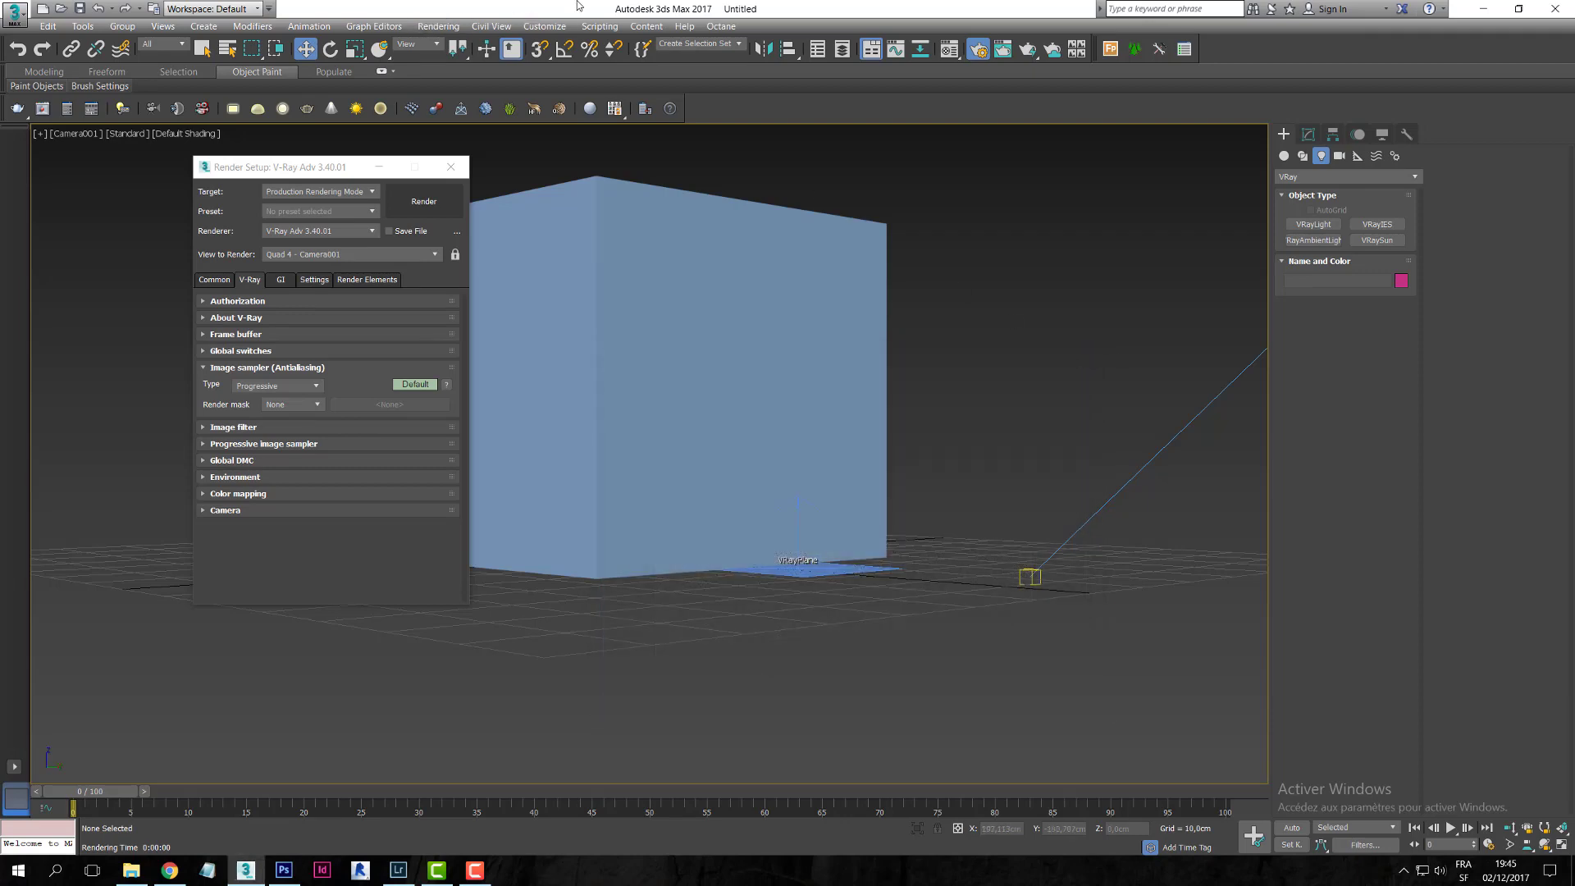
{"action": "key", "text": "8"}
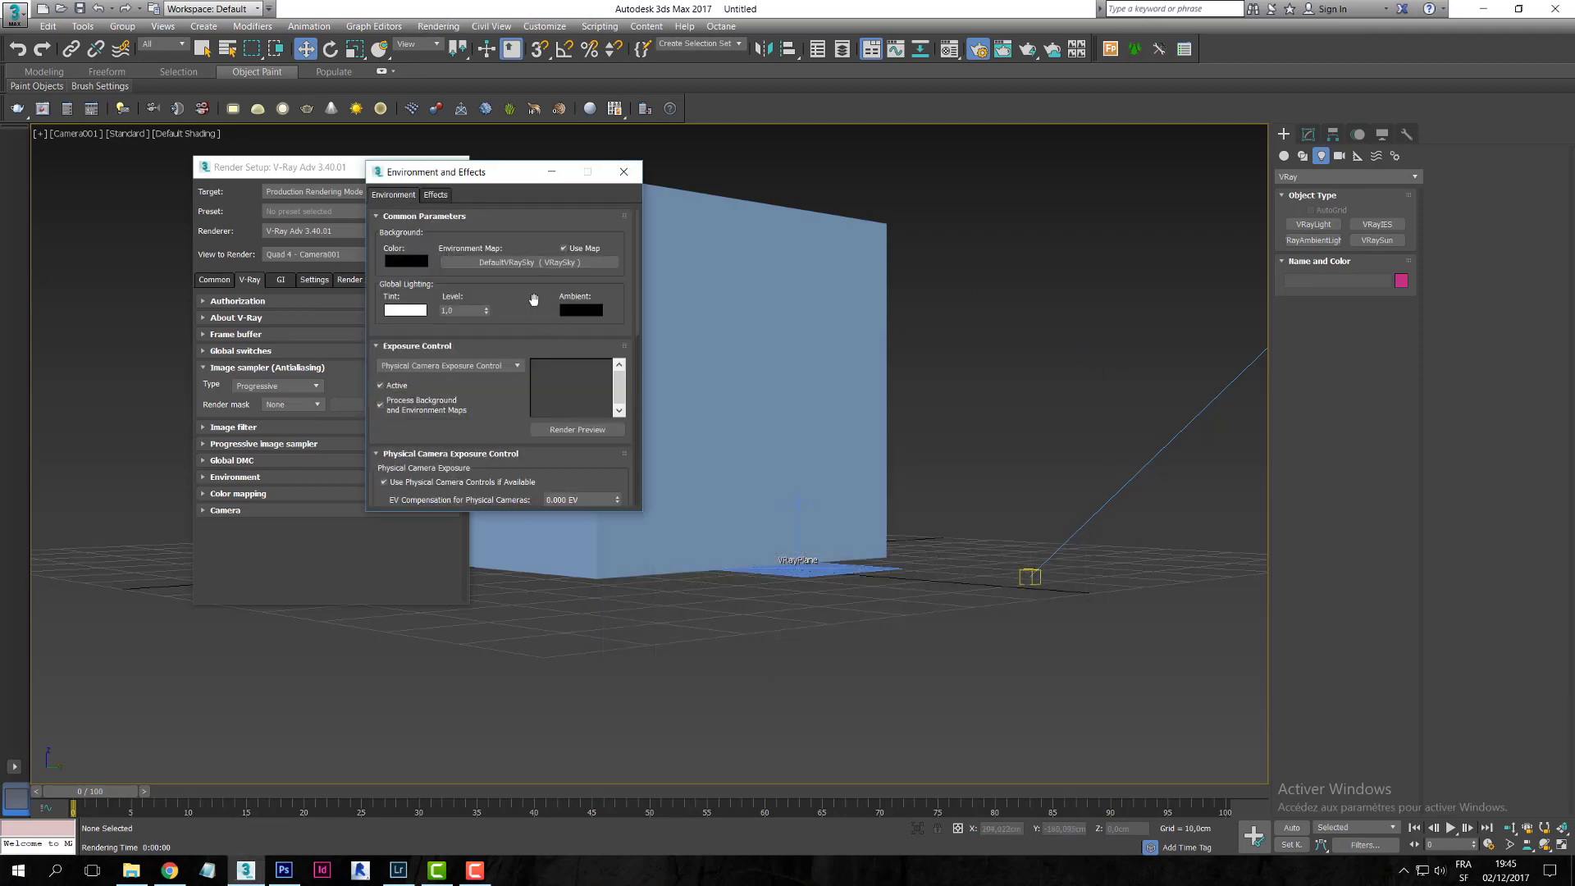
- Set the Exposure Control type to VRay Exposure Control
{"action": "left_click_drag", "start_coordinate": [492, 430], "coordinate": [504, 312]}
{"action": "left_click", "coordinate": [508, 253]}
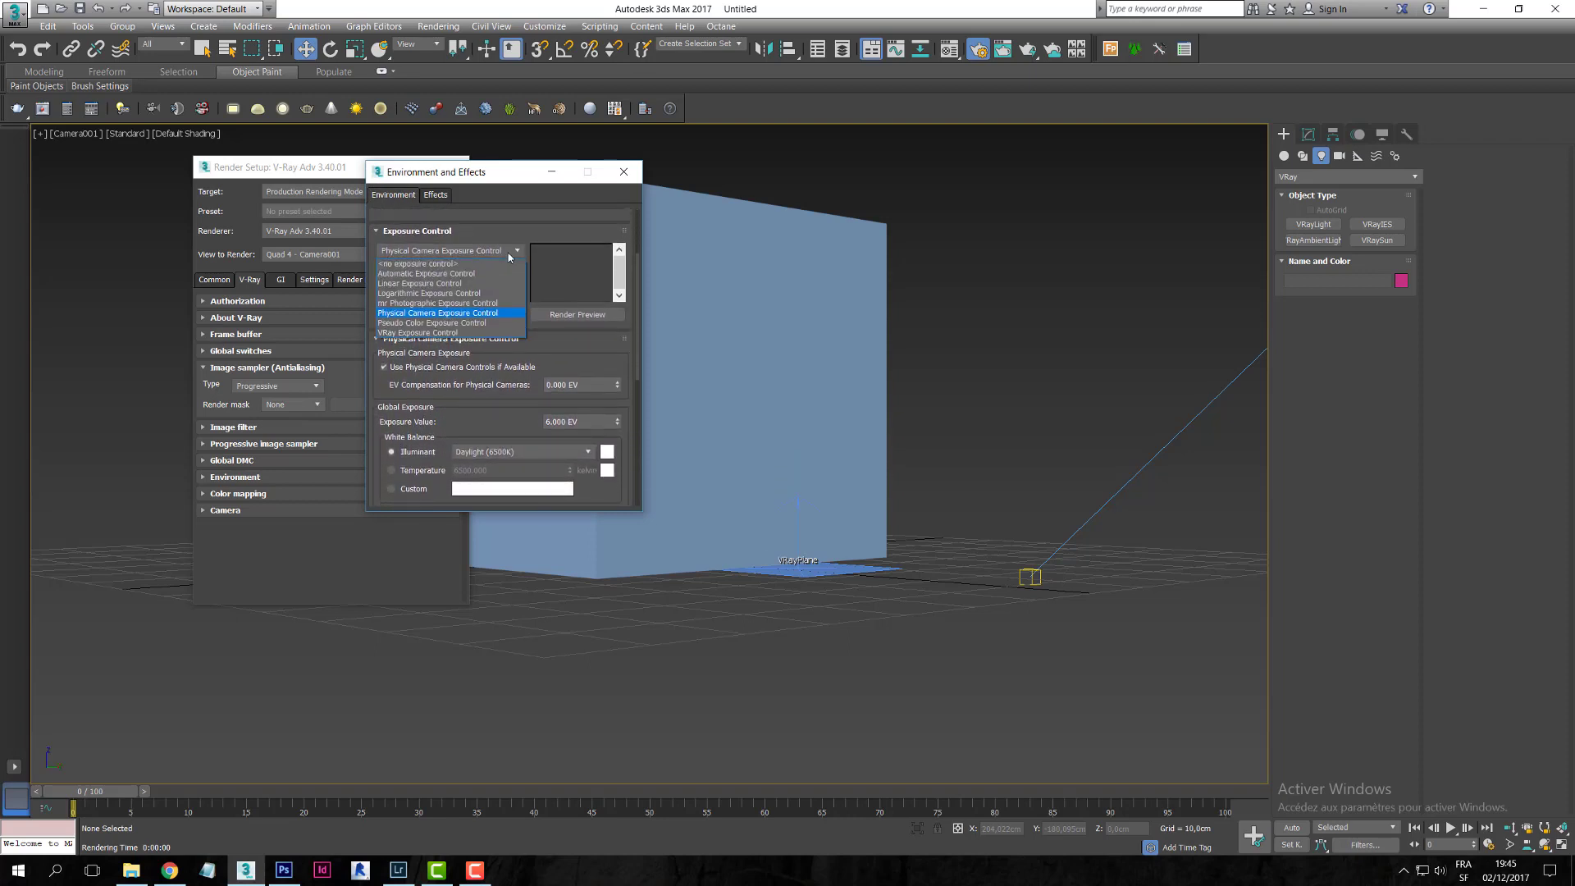
{"action": "left_click", "coordinate": [494, 274]}
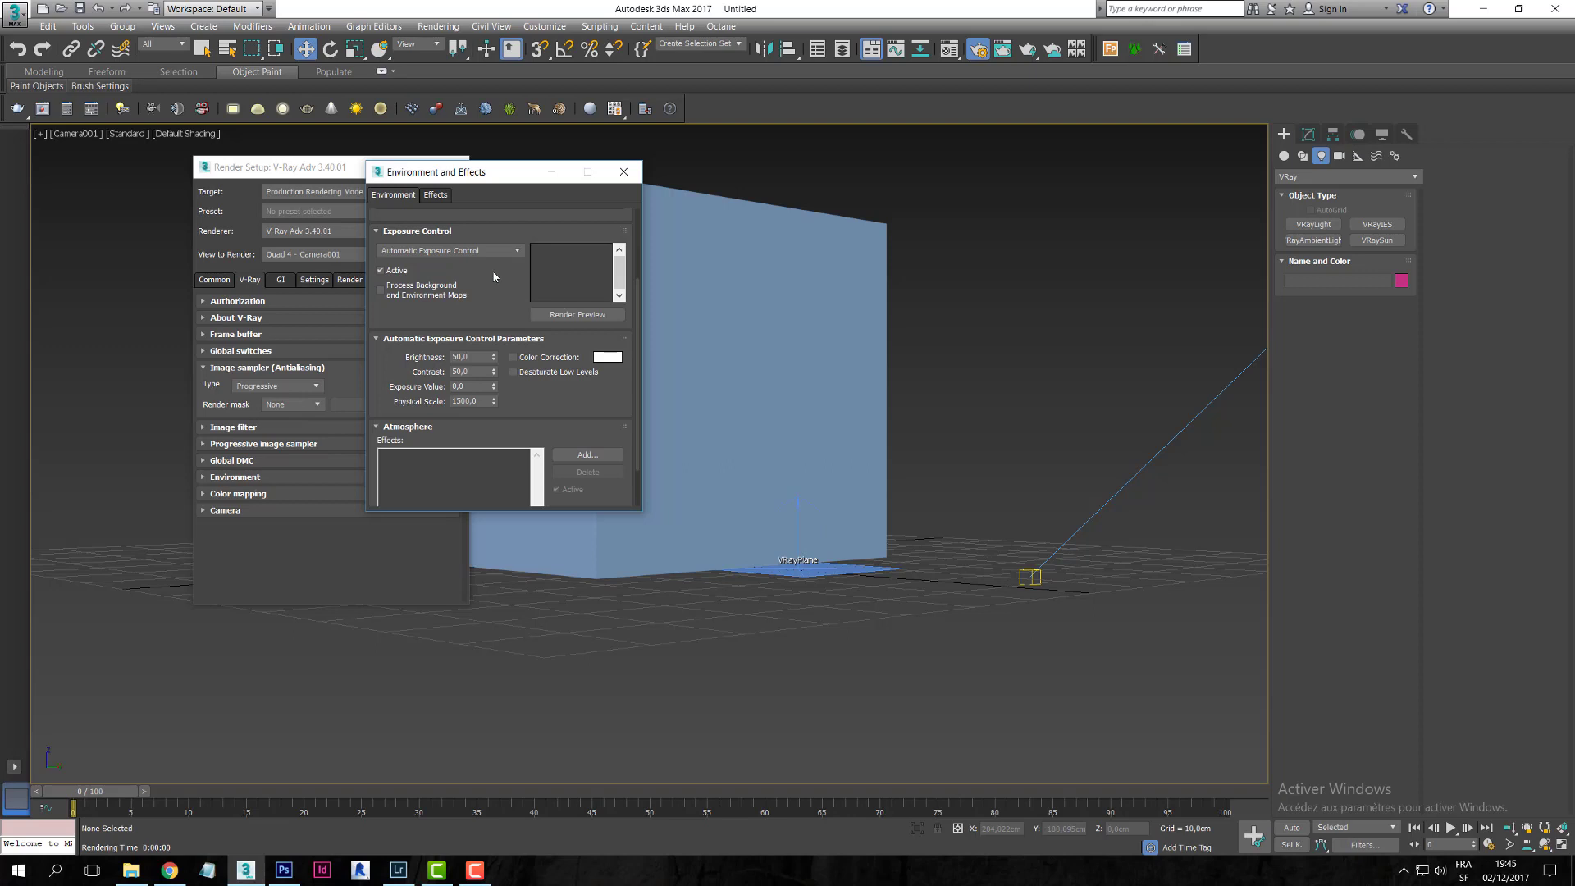
{"action": "scroll", "coordinate": [496, 271], "scroll_direction": "down", "scroll_amount": 3}
{"action": "scroll", "coordinate": [498, 255], "scroll_direction": "up", "scroll_amount": 2}
{"action": "left_click", "coordinate": [502, 236]}
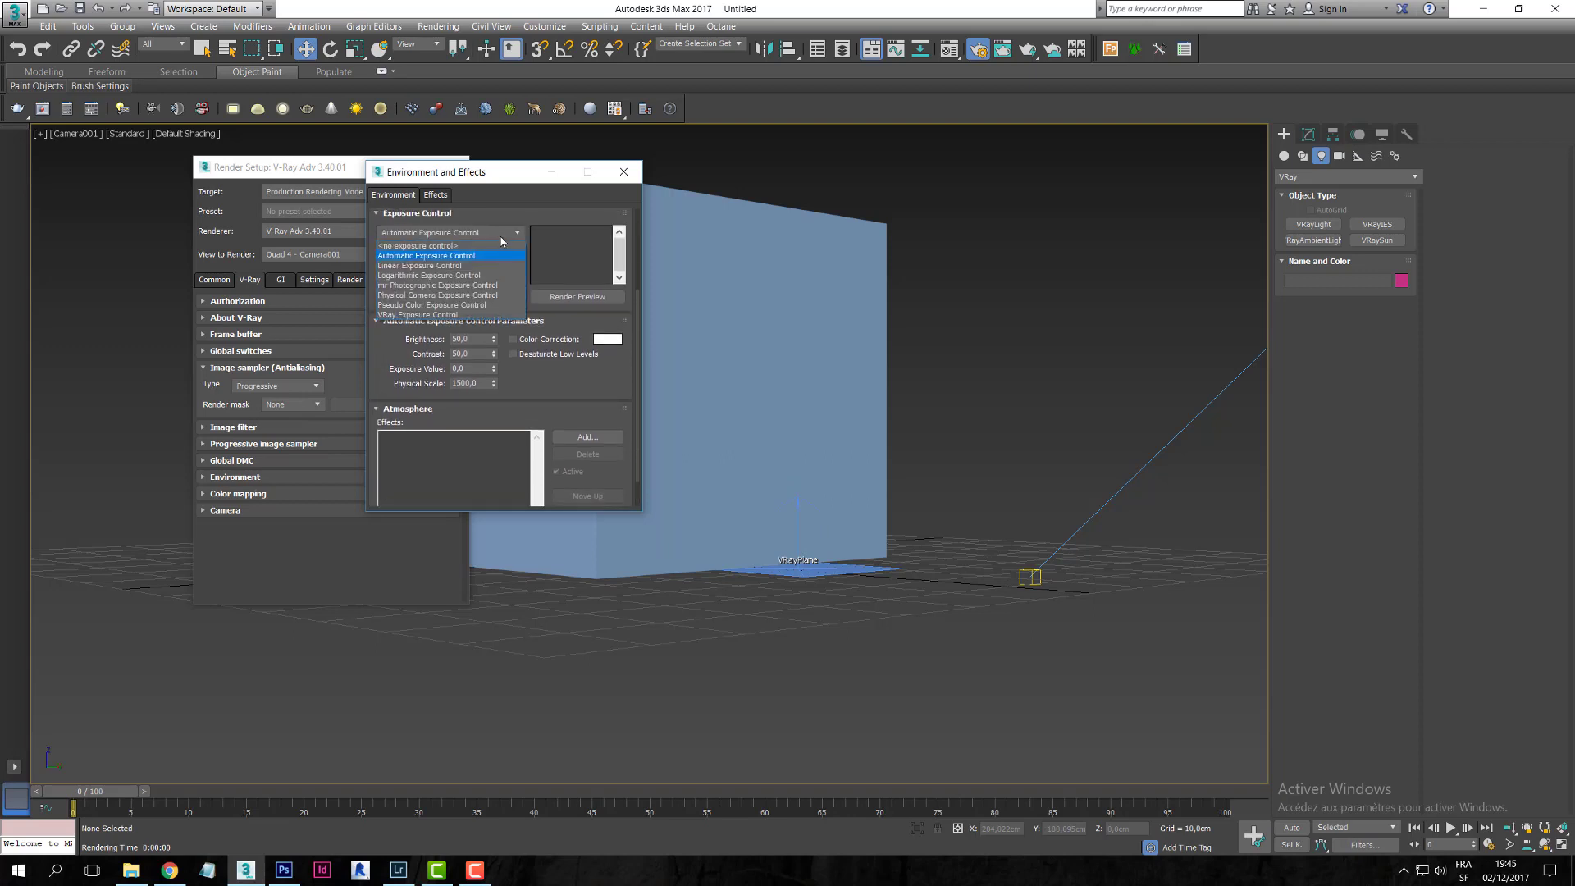
{"action": "left_click", "coordinate": [494, 245]}
{"action": "scroll", "coordinate": [504, 347], "scroll_direction": "up", "scroll_amount": 3}
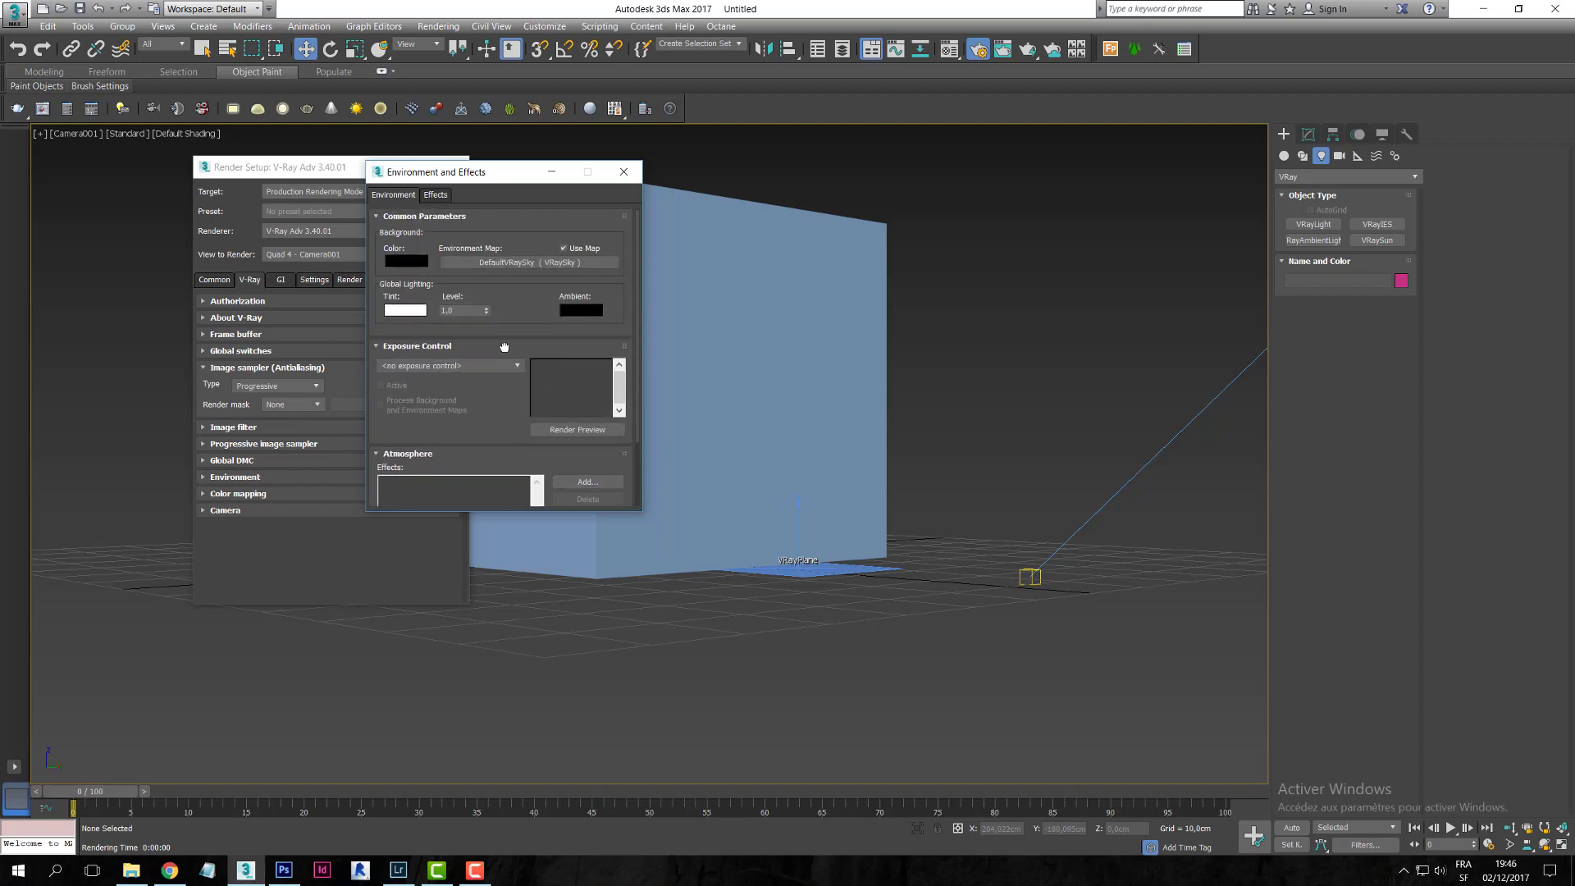
{"action": "left_click", "coordinate": [494, 365]}
{"action": "left_click", "coordinate": [474, 447]}
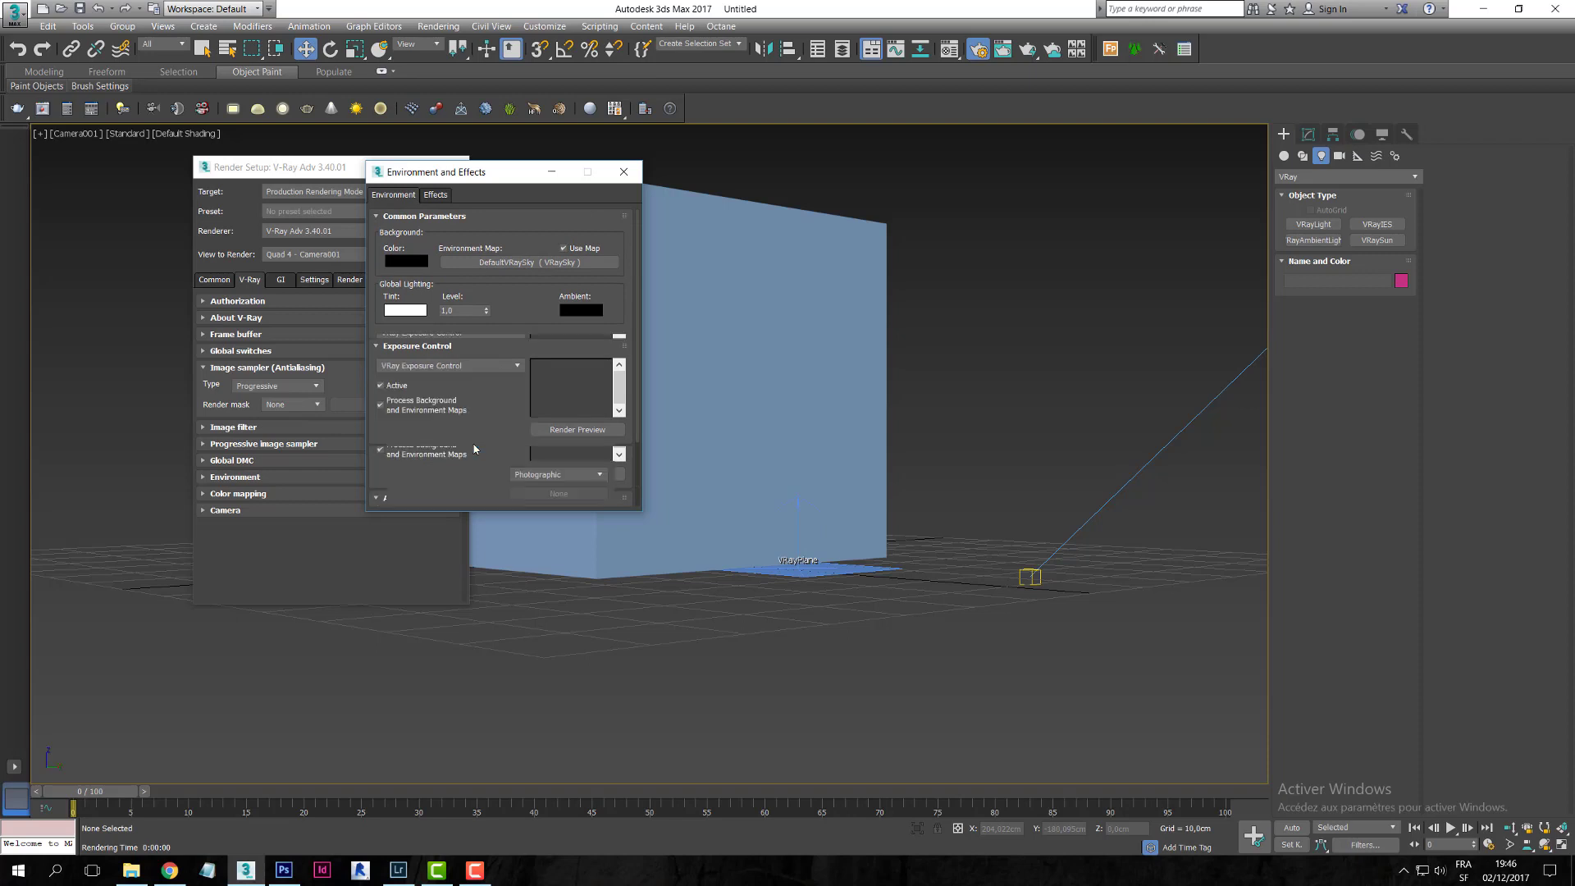
{"action": "left_click_drag", "start_coordinate": [486, 436], "coordinate": [516, 282]}
- Set shutter speed 1600 and f-number 4, preview the exposure, and render the scene
{"action": "left_click", "coordinate": [545, 274]}
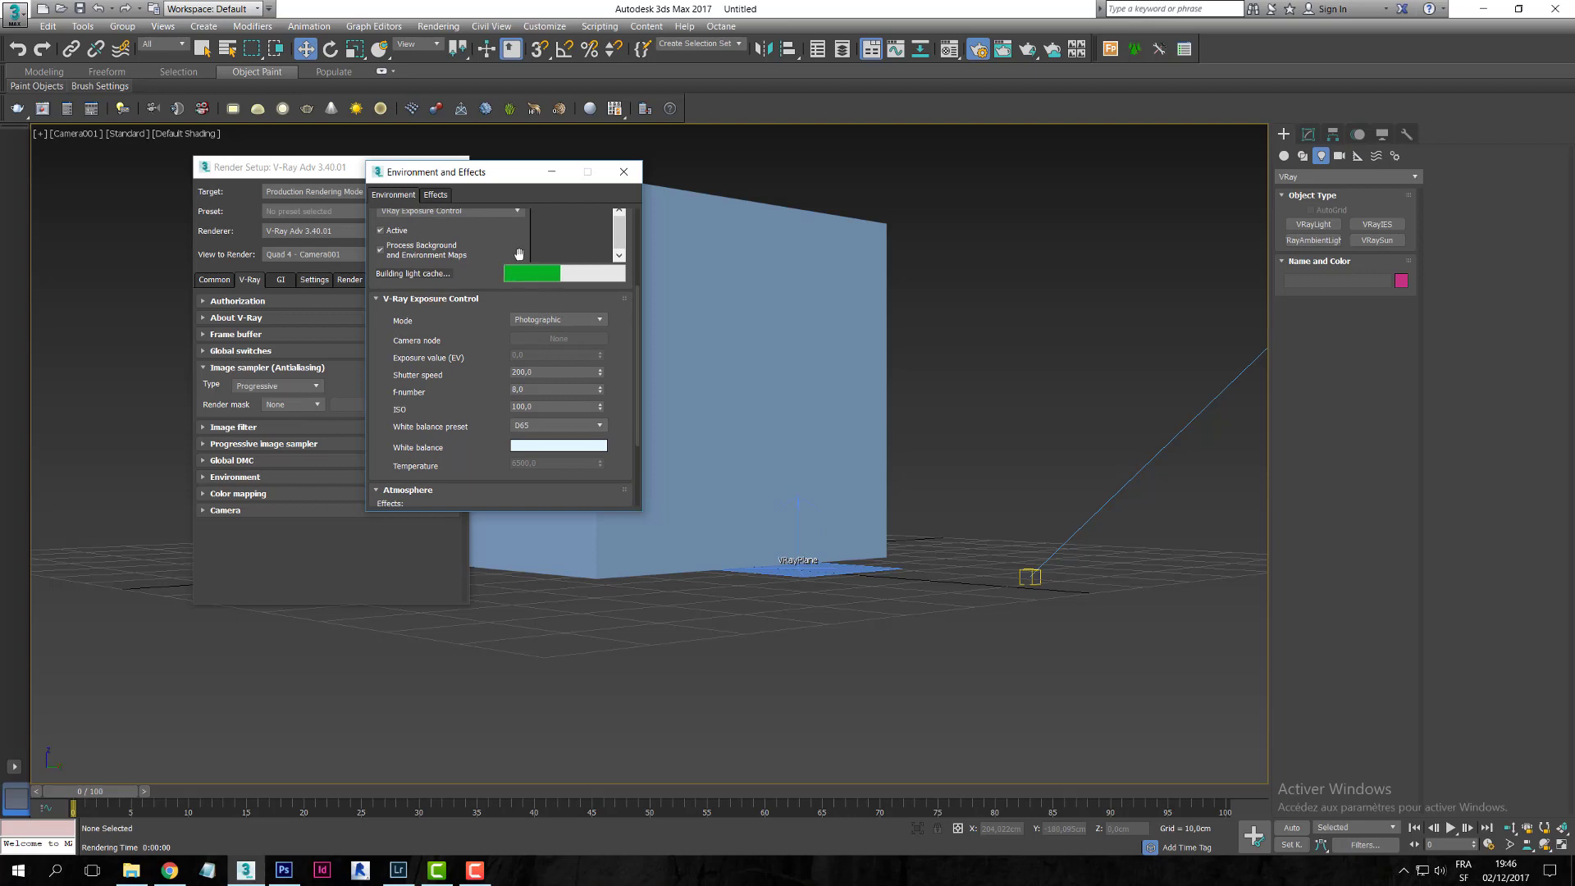
{"action": "scroll", "coordinate": [522, 252], "scroll_direction": "up", "scroll_amount": 2}
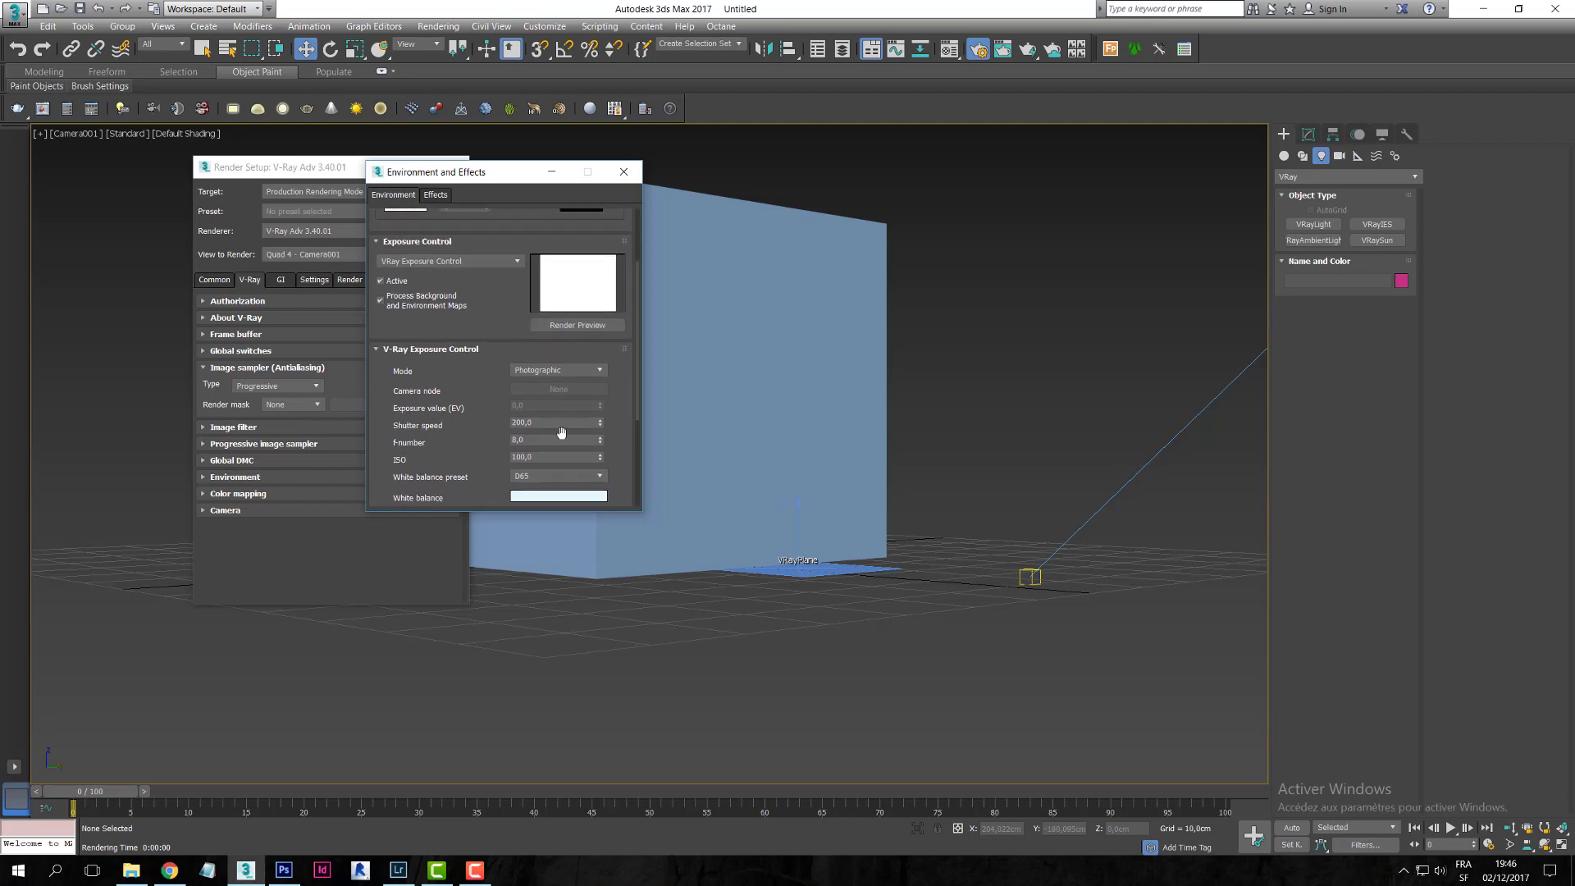
{"action": "left_click", "coordinate": [558, 423]}
{"action": "left_click", "coordinate": [550, 440]}
{"action": "left_click", "coordinate": [553, 423]}
{"action": "left_click", "coordinate": [577, 325]}
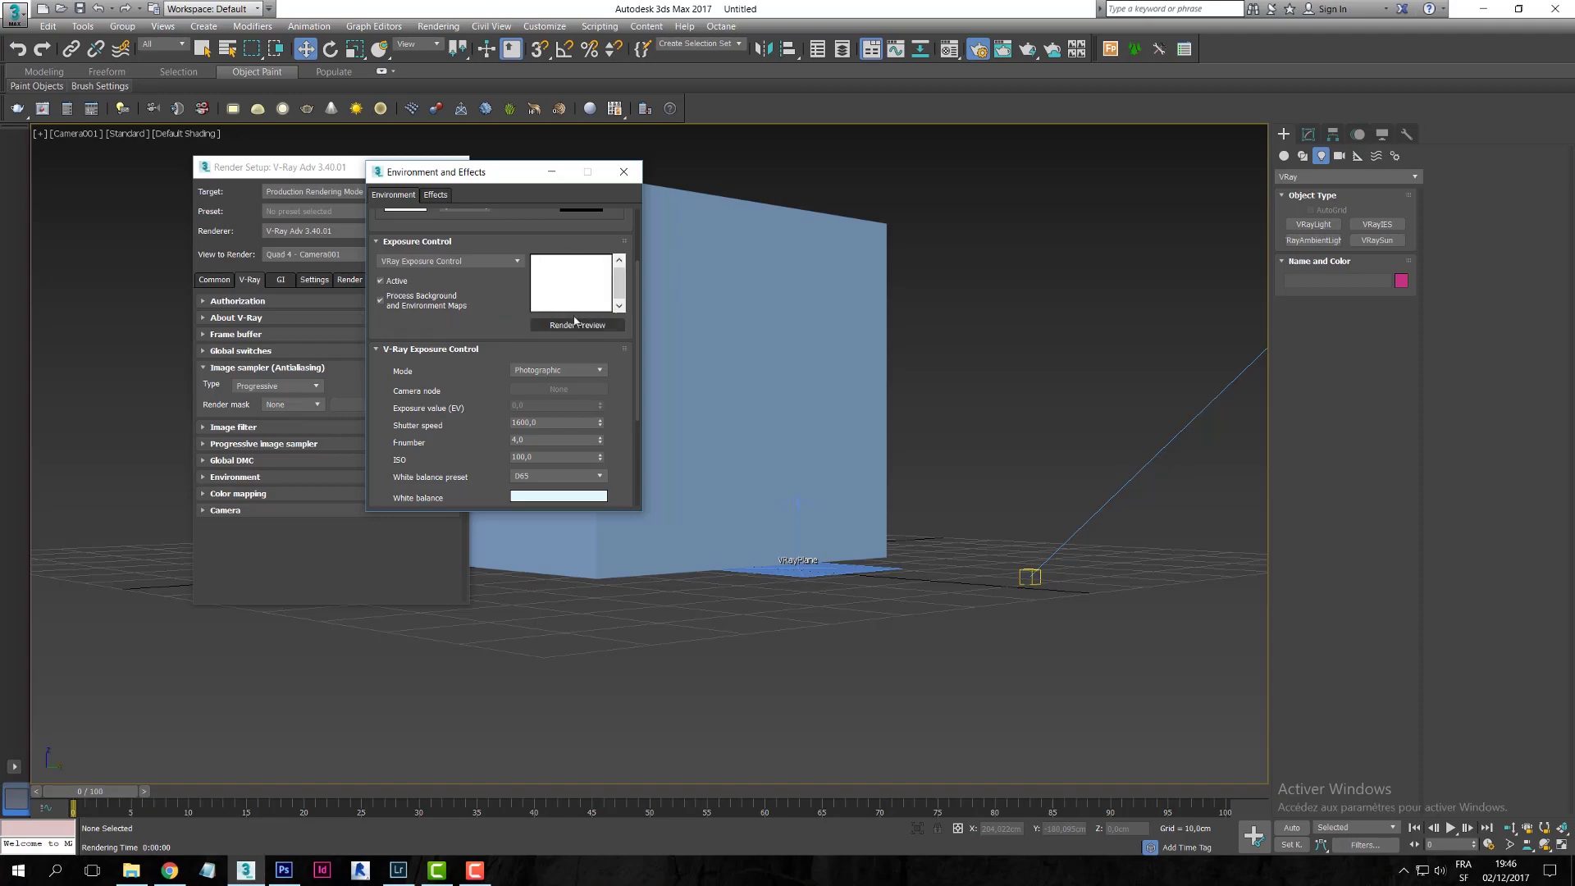
{"action": "left_click_drag", "start_coordinate": [507, 178], "coordinate": [687, 193]}
{"action": "key", "text": "shift+q"}
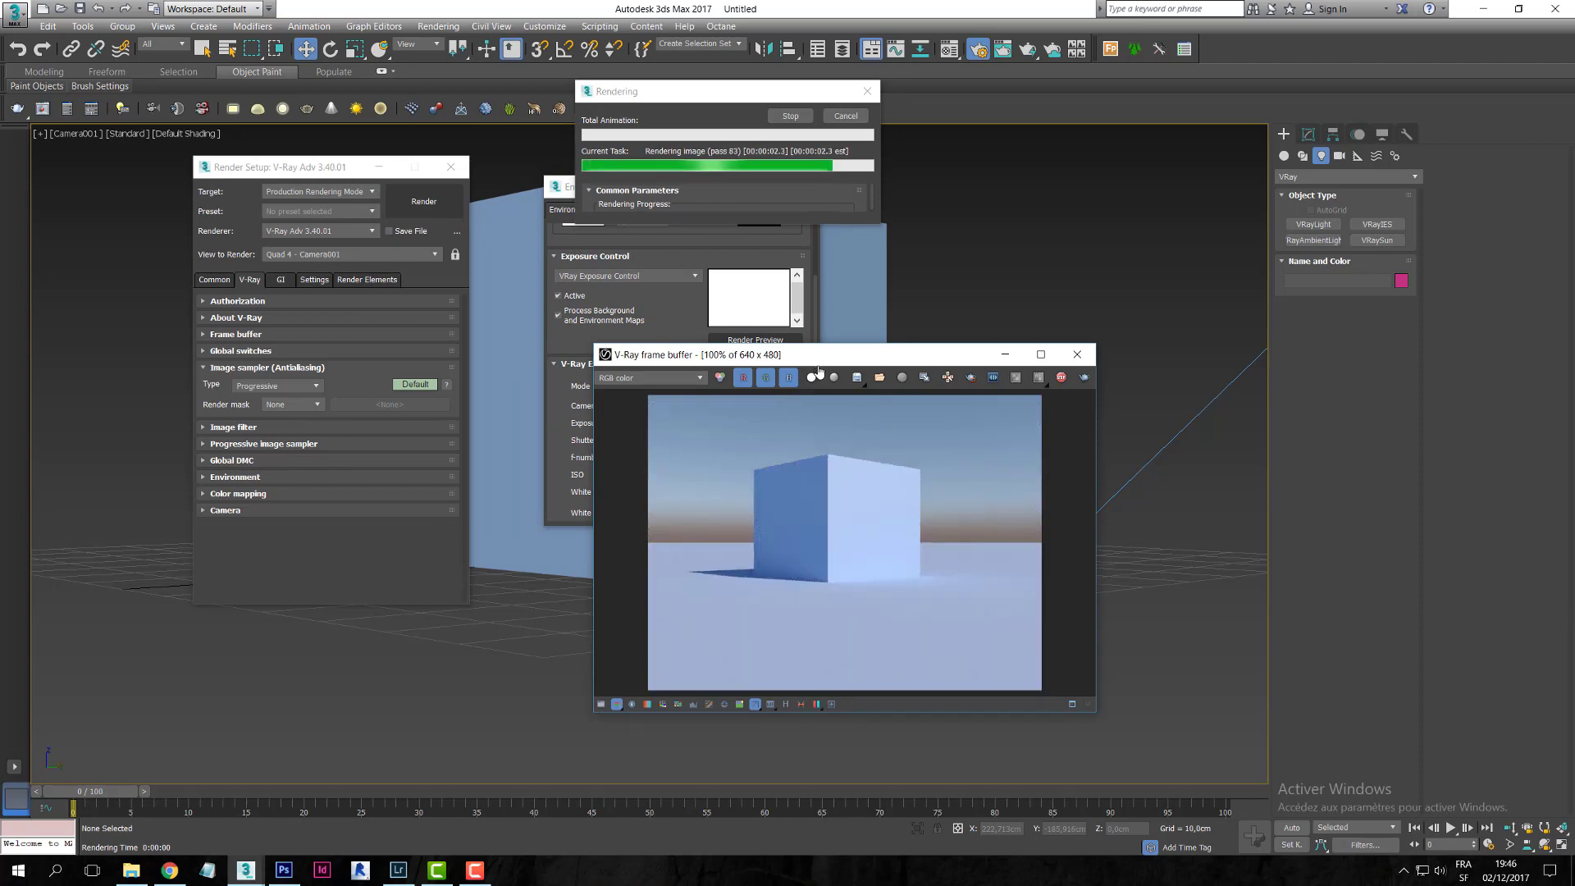
- Save the colour render over Render.jpg in the Alpha Channel Vray folder
{"action": "left_click_drag", "start_coordinate": [819, 369], "coordinate": [834, 325]}
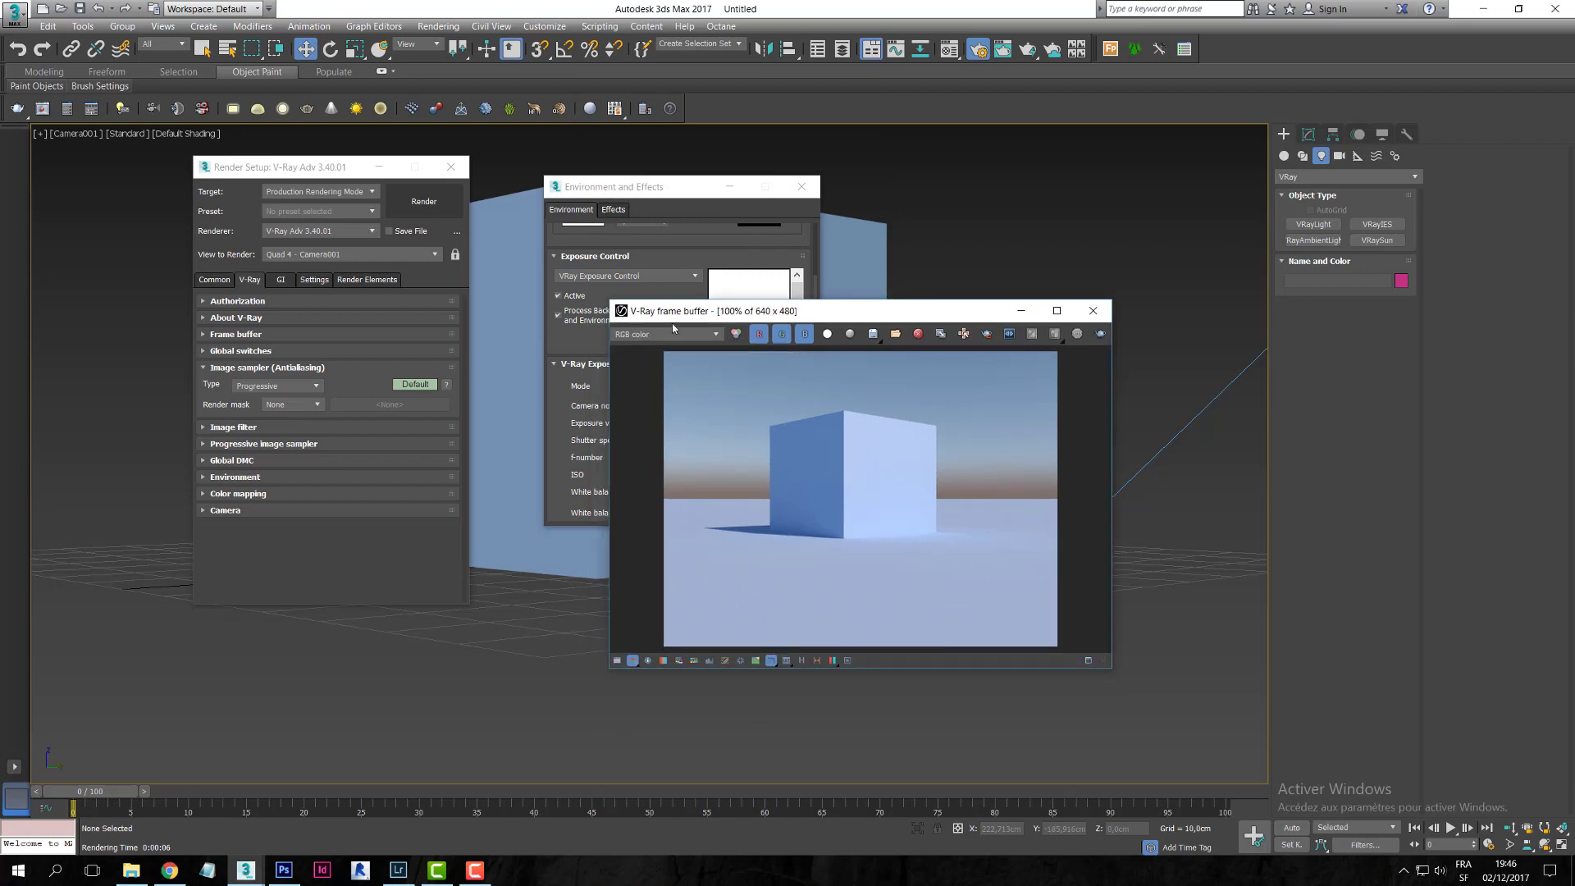
{"action": "left_click", "coordinate": [873, 333]}
{"action": "left_click", "coordinate": [148, 127]}
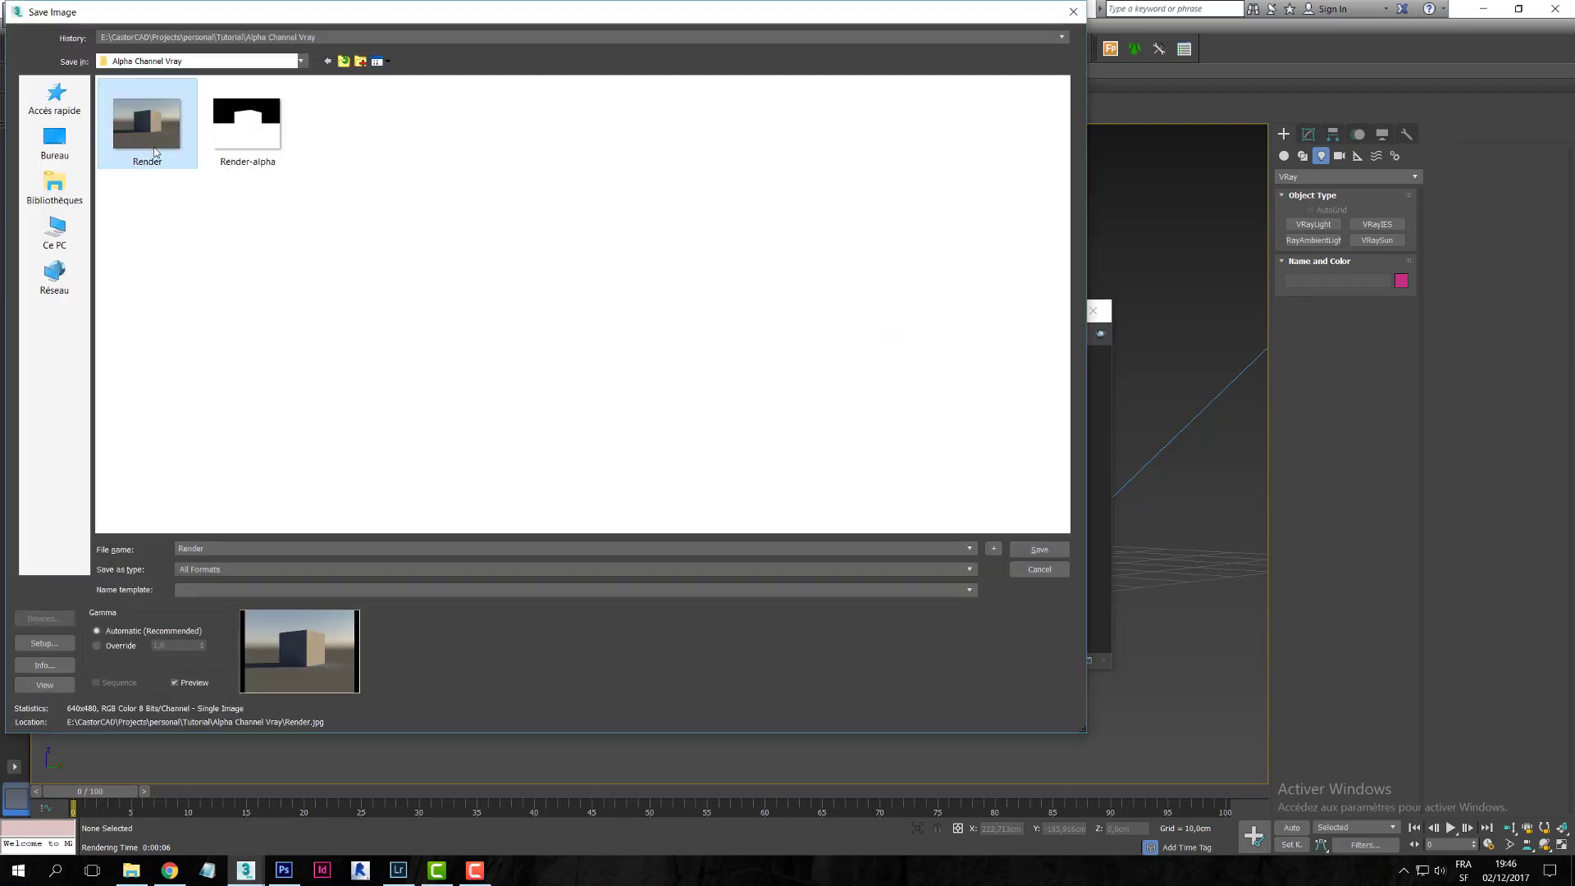
{"action": "left_click", "coordinate": [1042, 555]}
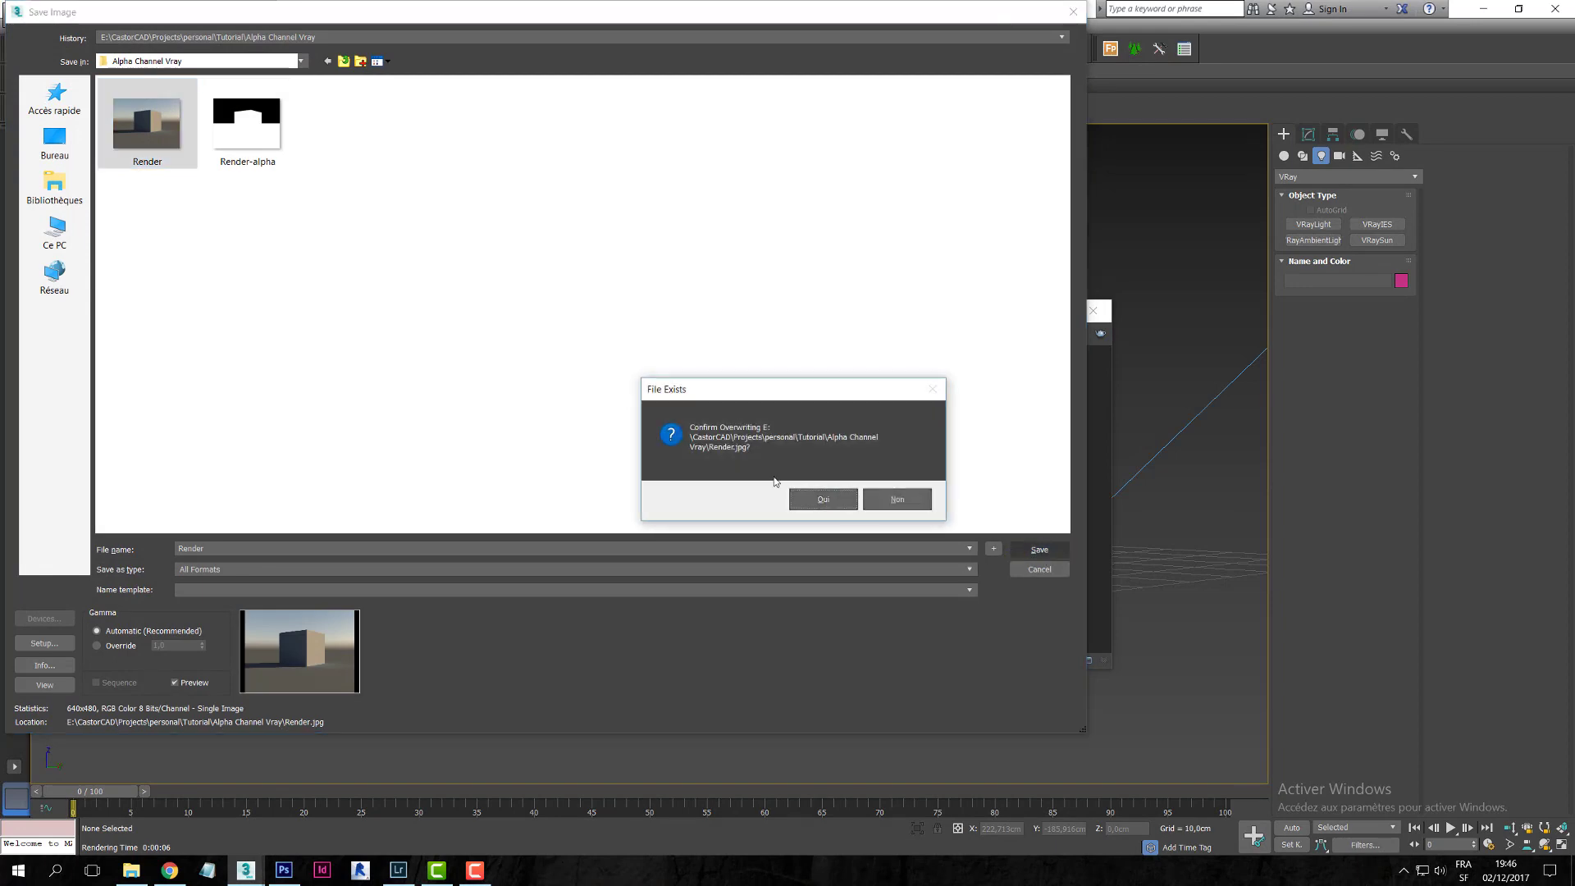
{"action": "left_click", "coordinate": [825, 497]}
{"action": "left_click", "coordinate": [498, 459]}
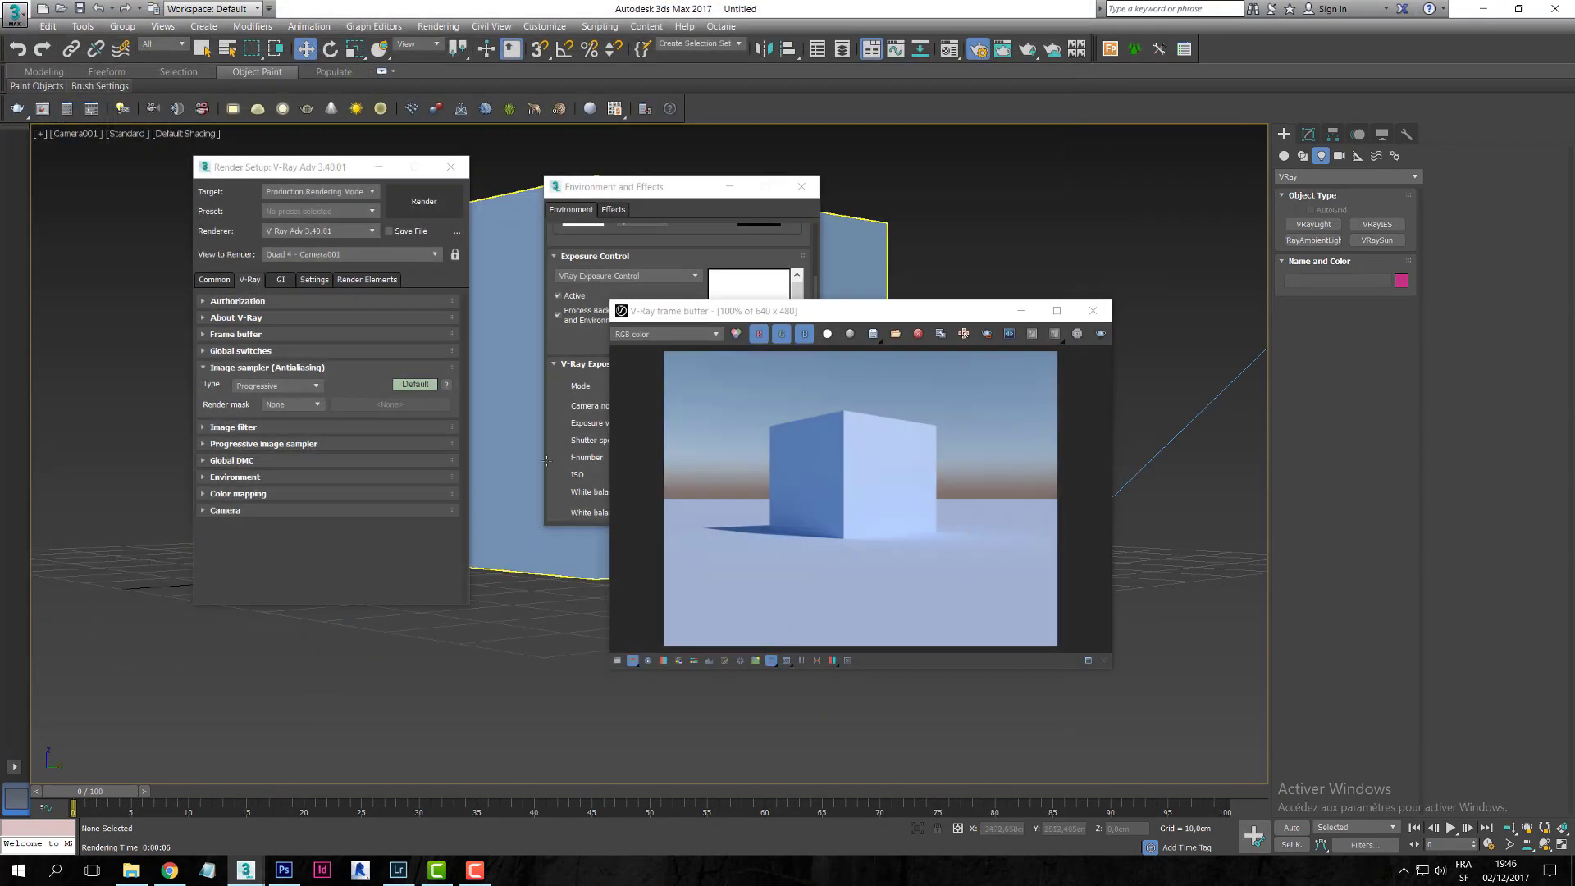
- Display the alpha channel and save it over Render-alpha.jpg at JPEG quality 95
{"action": "left_click", "coordinate": [717, 335]}
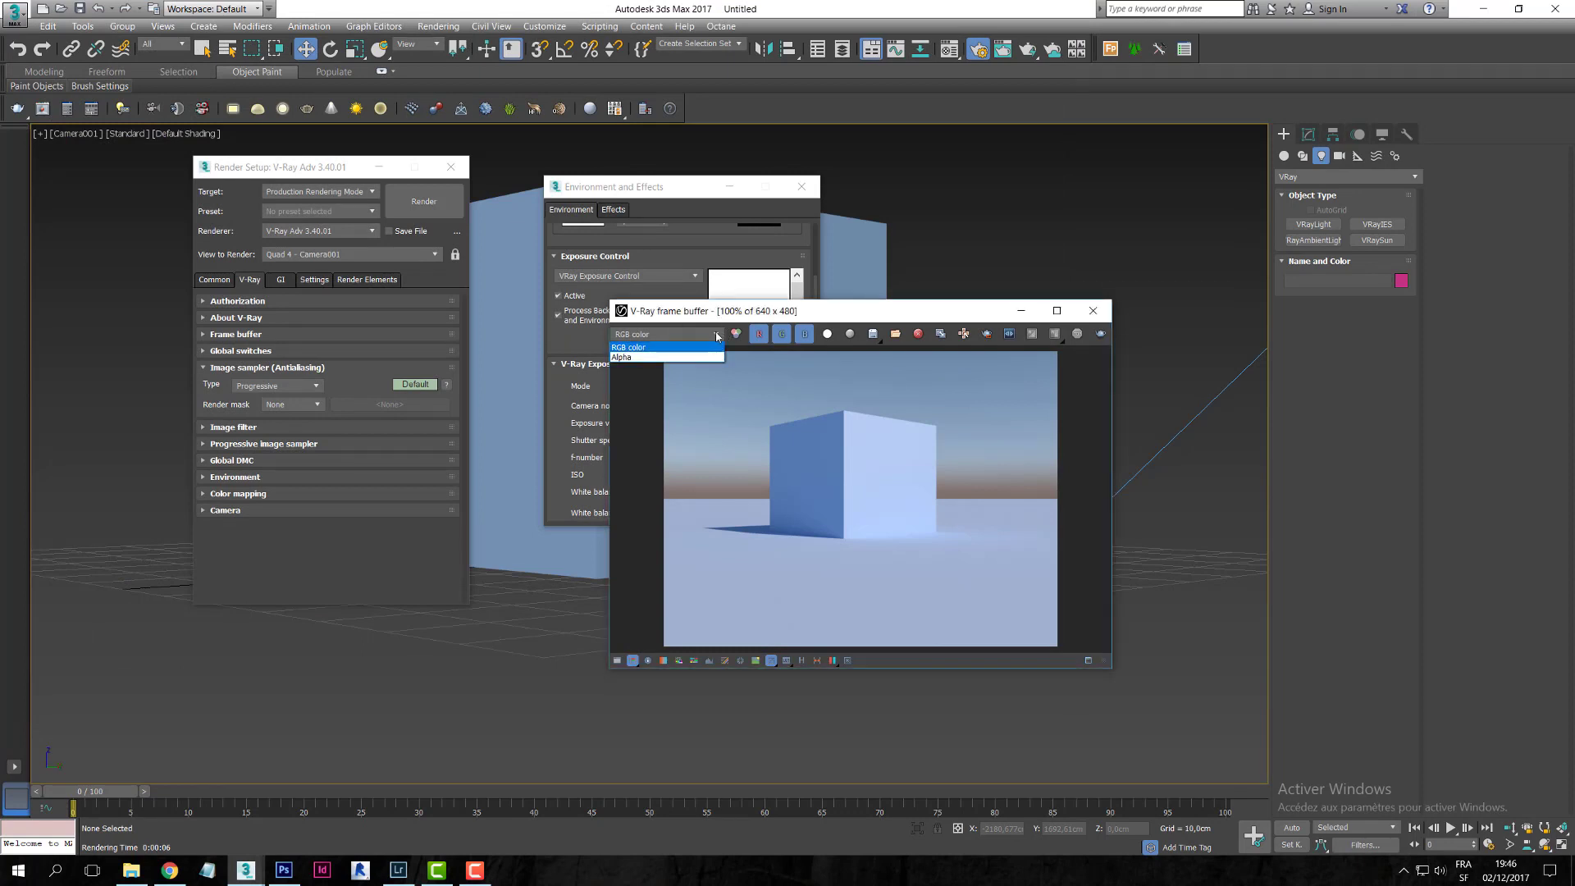
{"action": "left_click", "coordinate": [711, 358]}
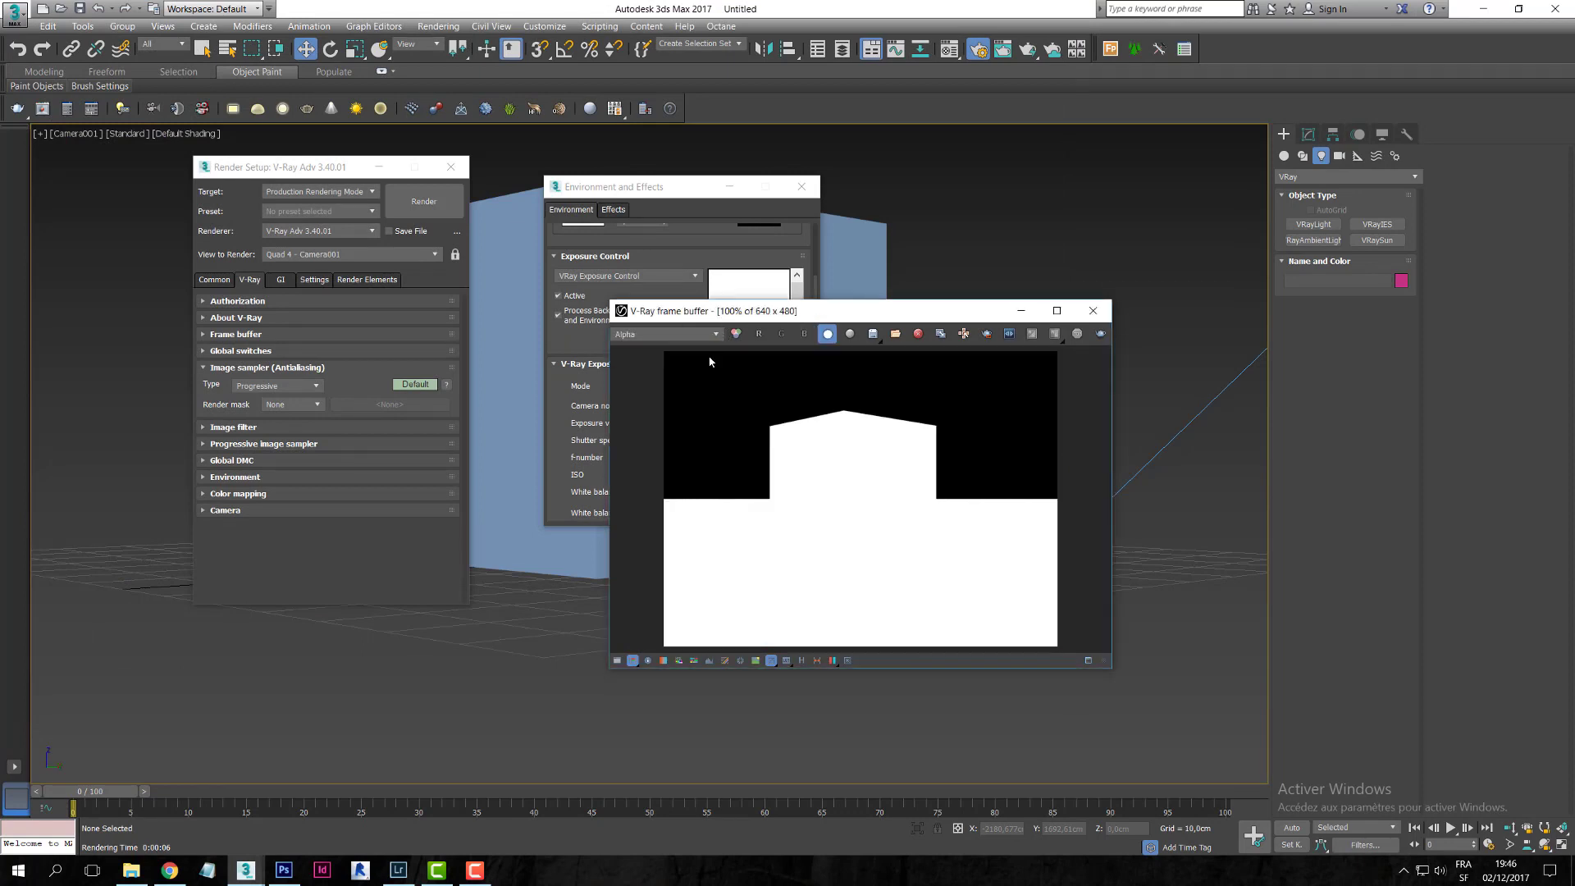
{"action": "left_click", "coordinate": [873, 334]}
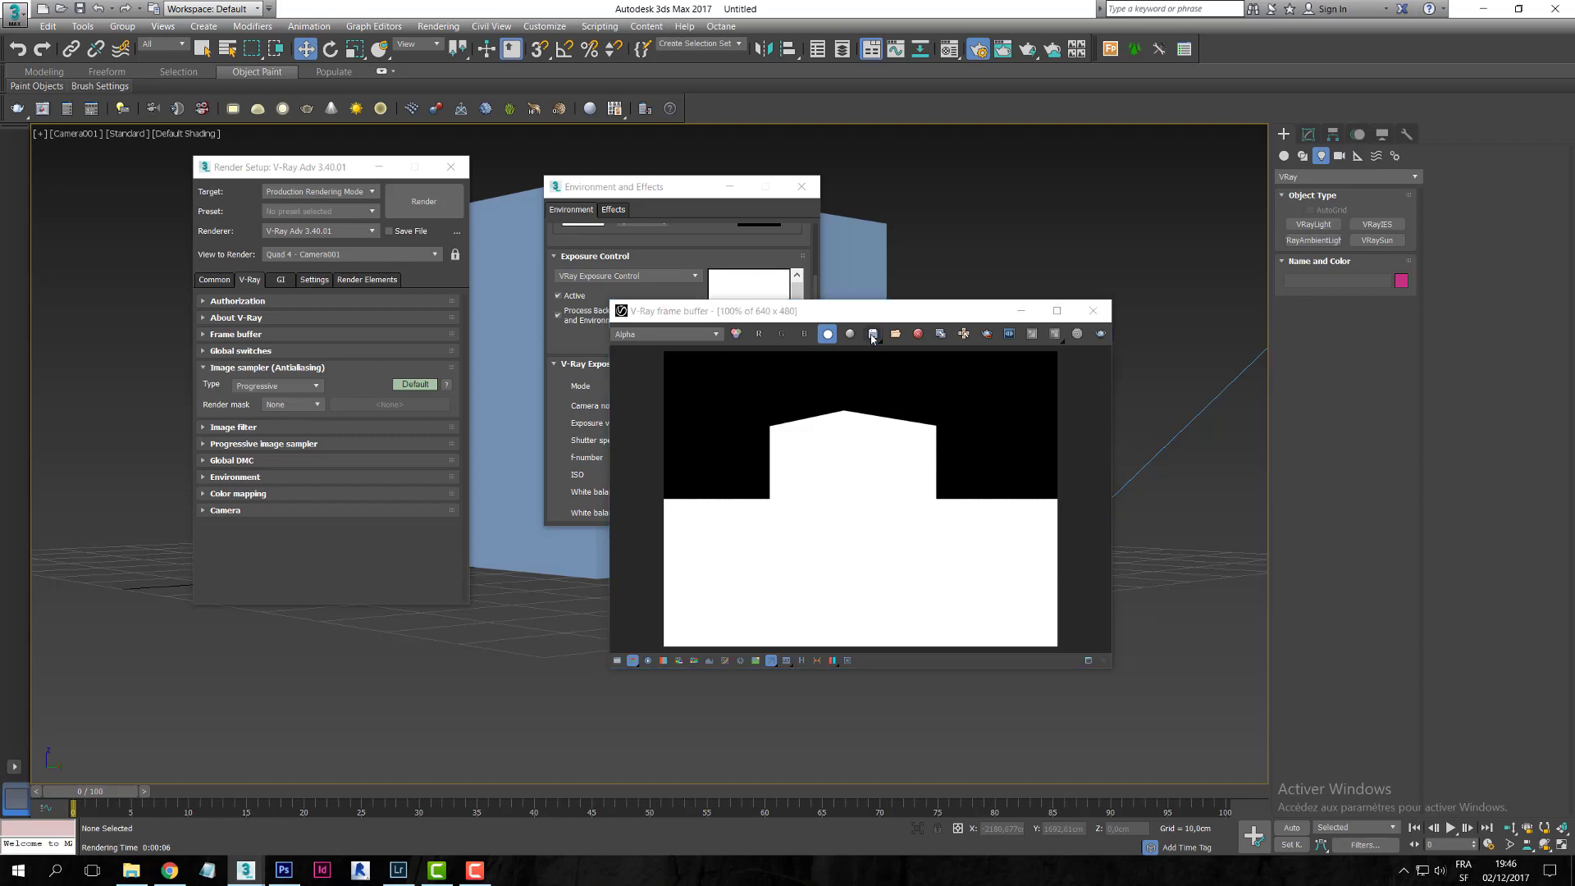
{"action": "left_click", "coordinate": [221, 155]}
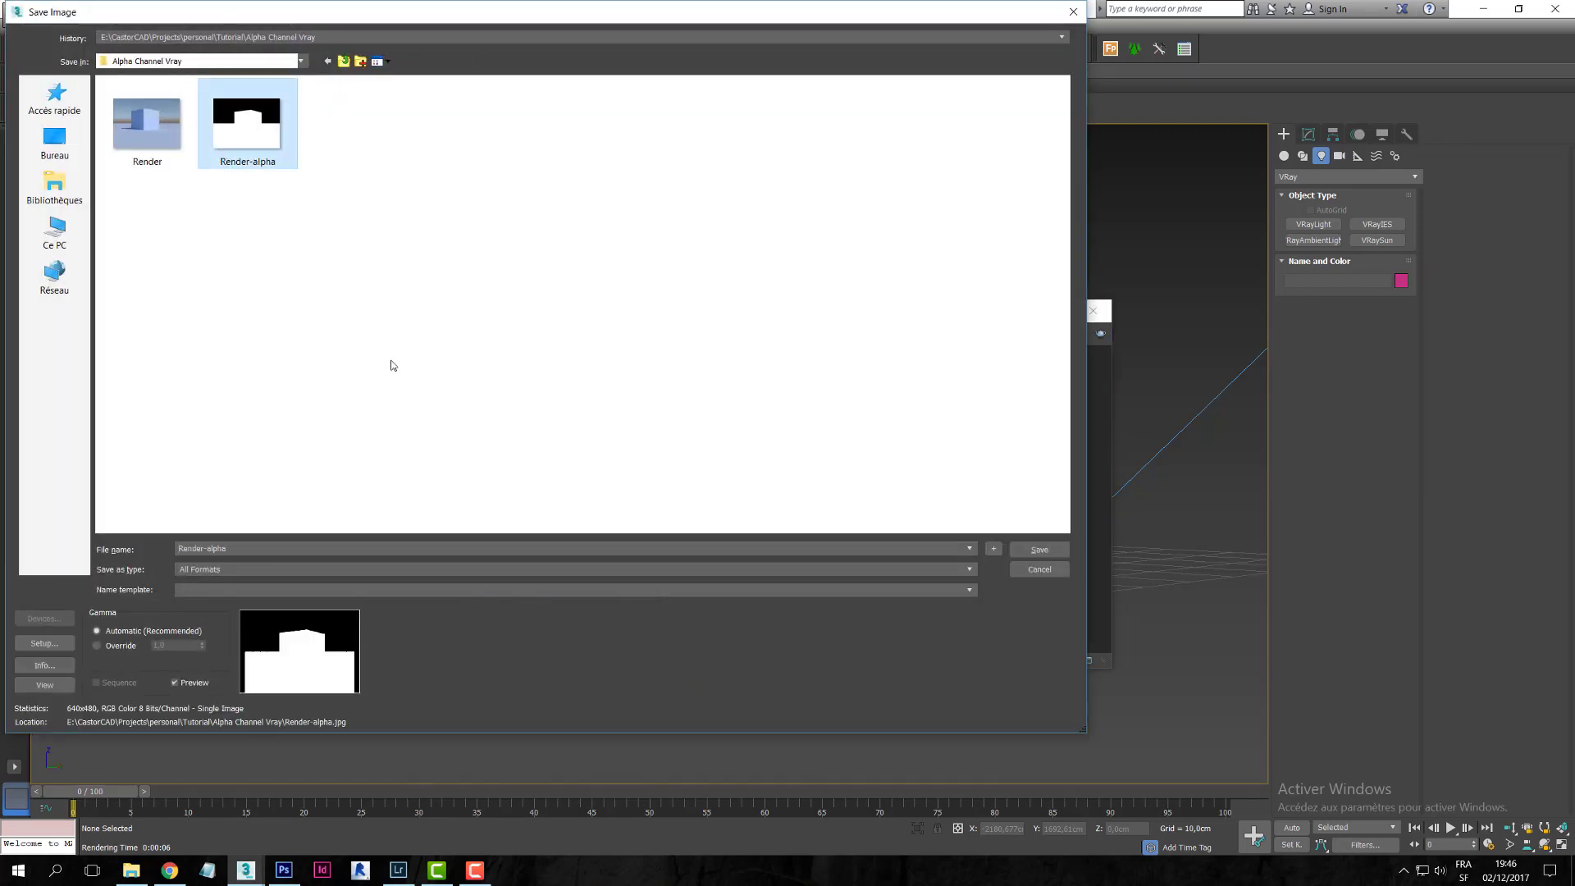
{"action": "left_click", "coordinate": [1040, 549]}
{"action": "left_click", "coordinate": [823, 499]}
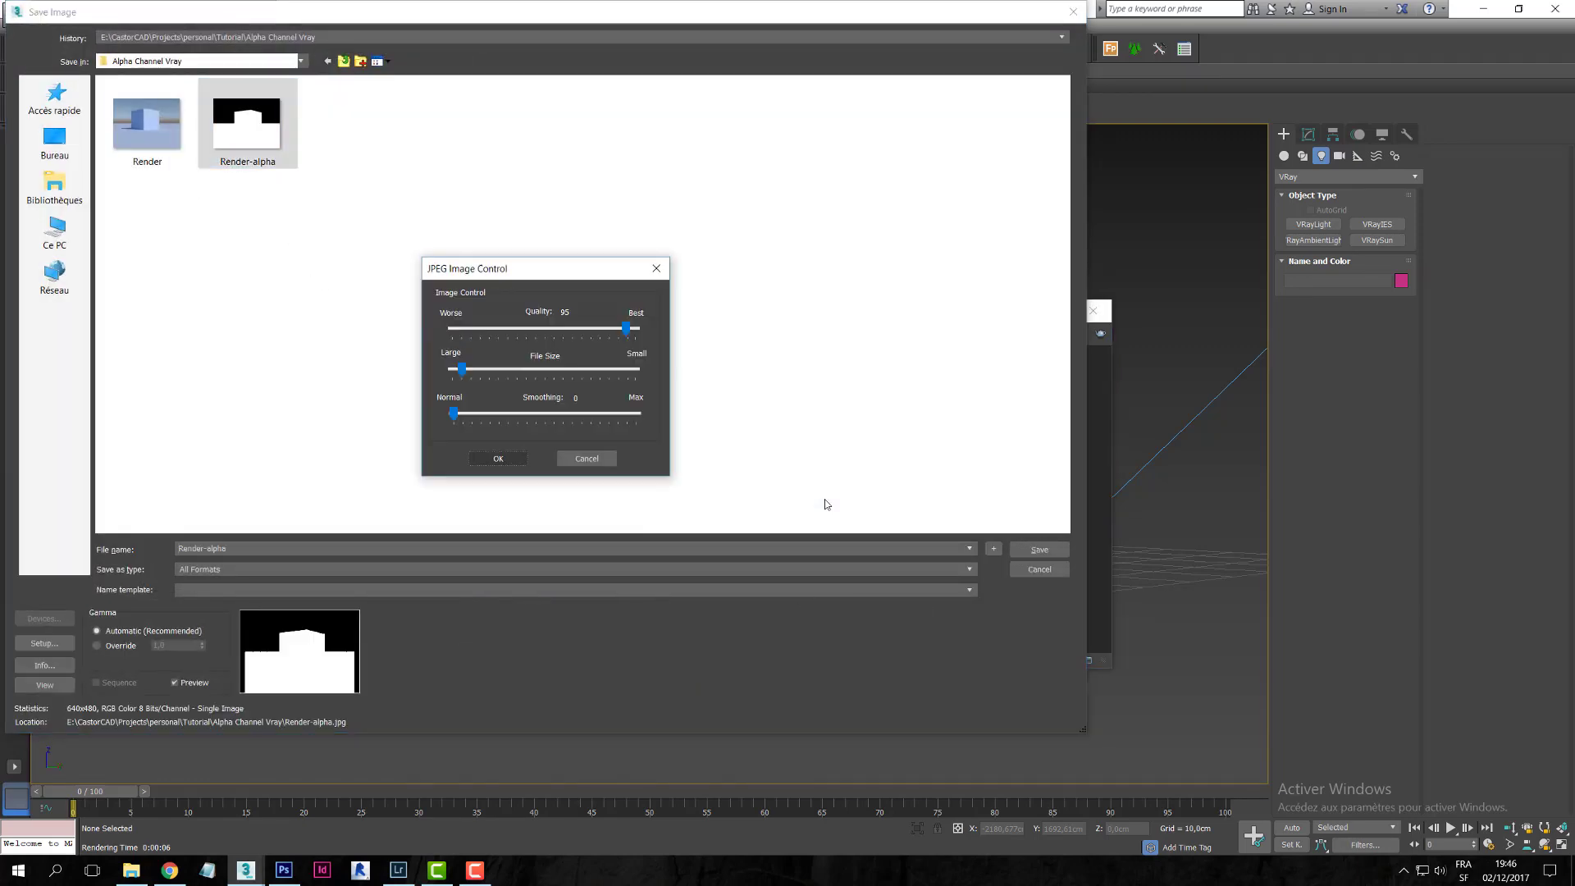
{"action": "left_click", "coordinate": [502, 460]}
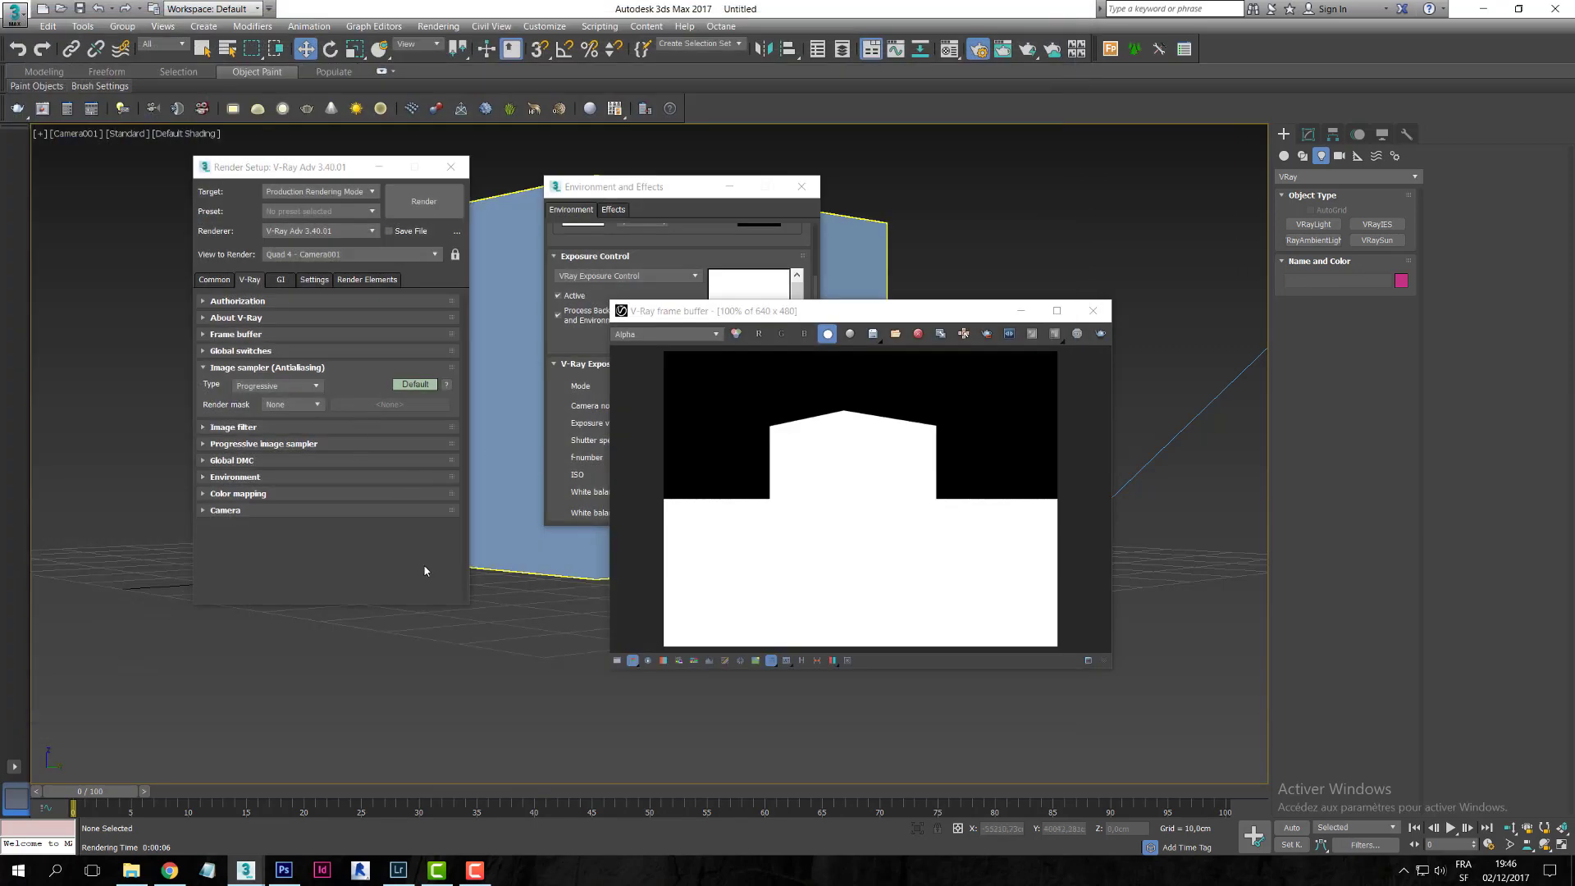
- In Photoshop, open Render.jpg and Render-alpha.jpg and select the whole alpha image
{"action": "mouse_move", "coordinate": [299, 869]}
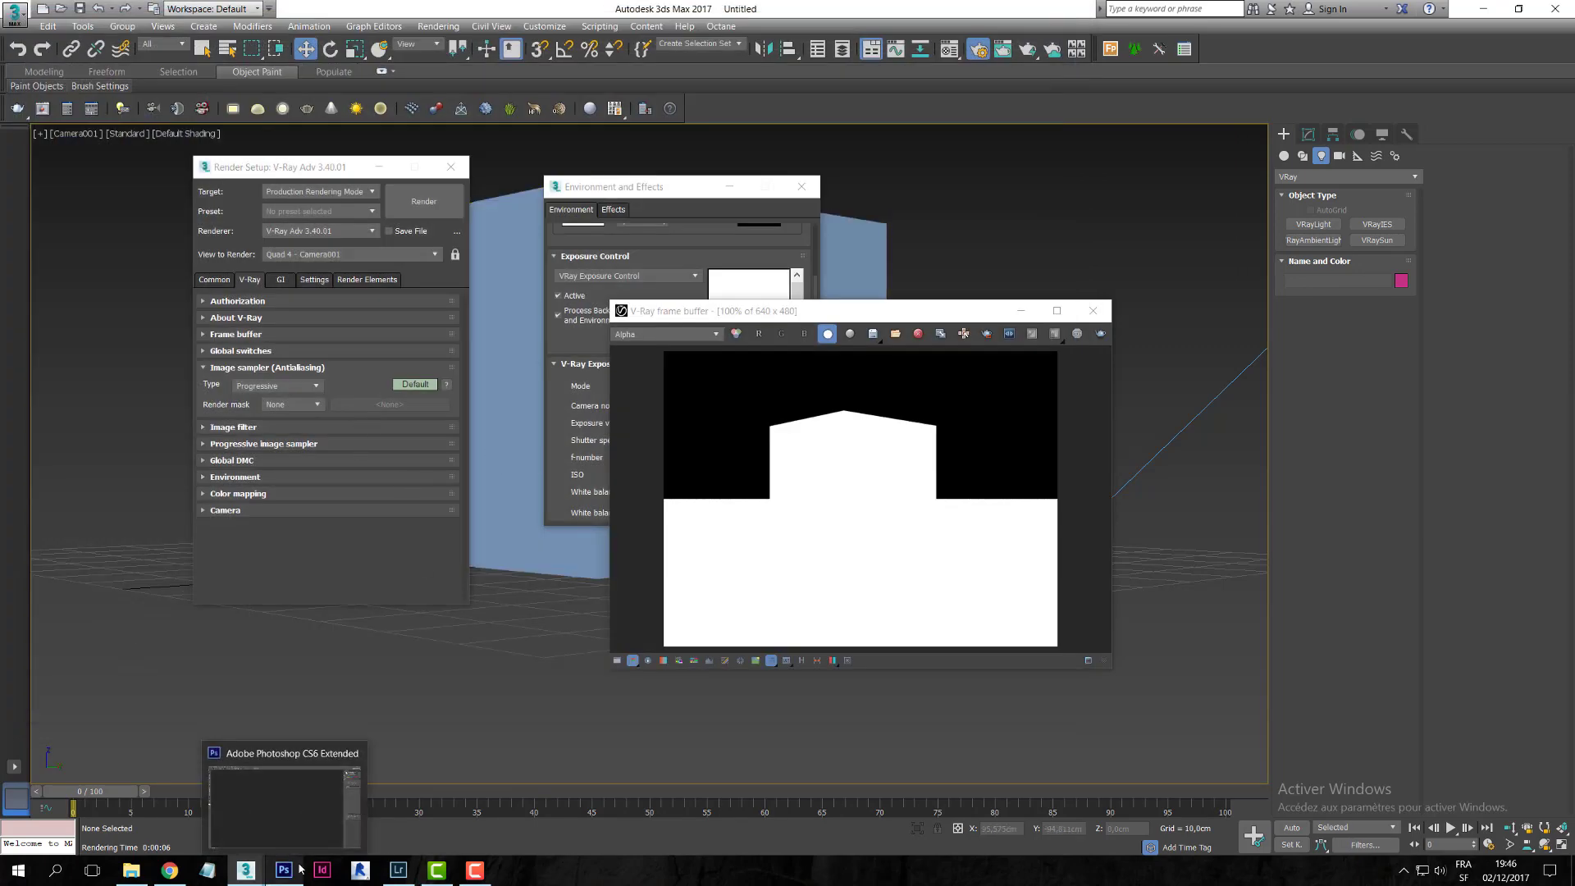
{"action": "left_click", "coordinate": [300, 868]}
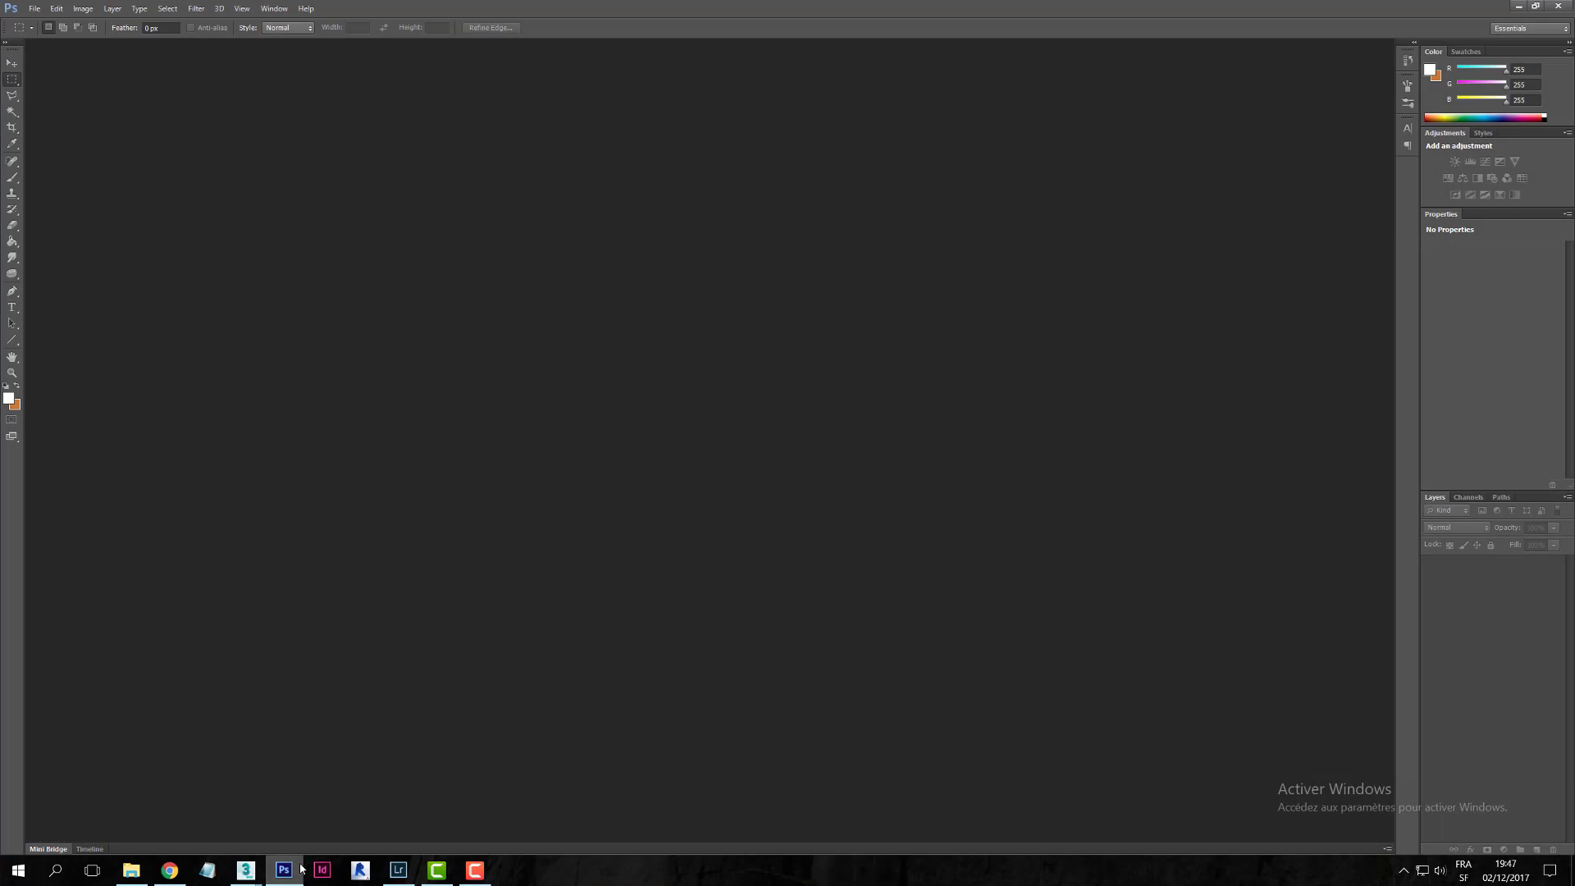
{"action": "double_click", "coordinate": [670, 400]}
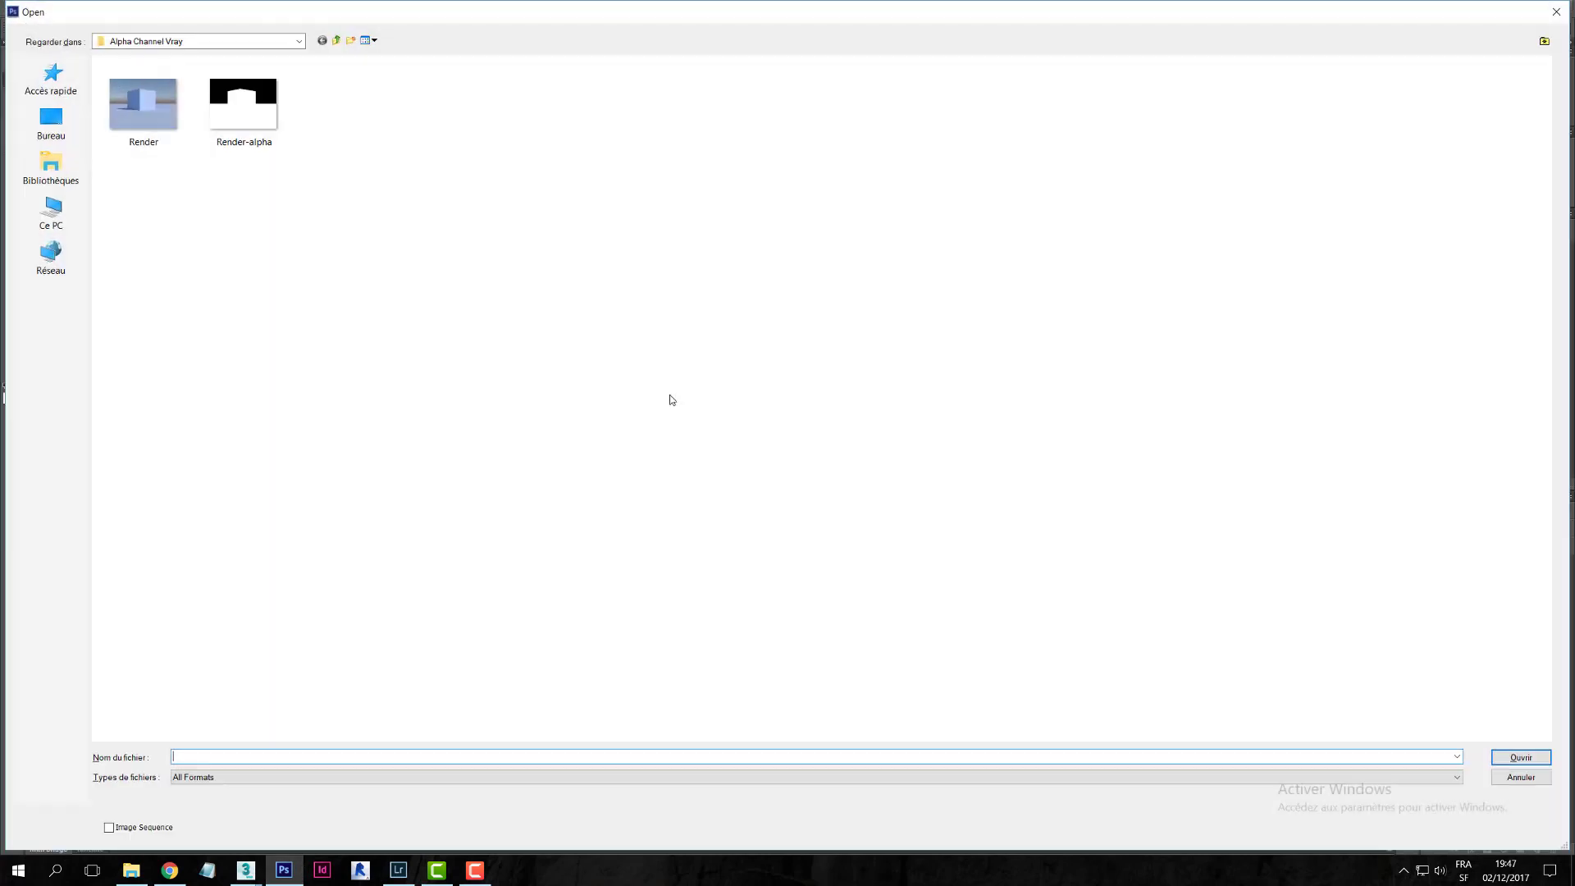
{"action": "left_click_drag", "start_coordinate": [386, 315], "coordinate": [160, 123]}
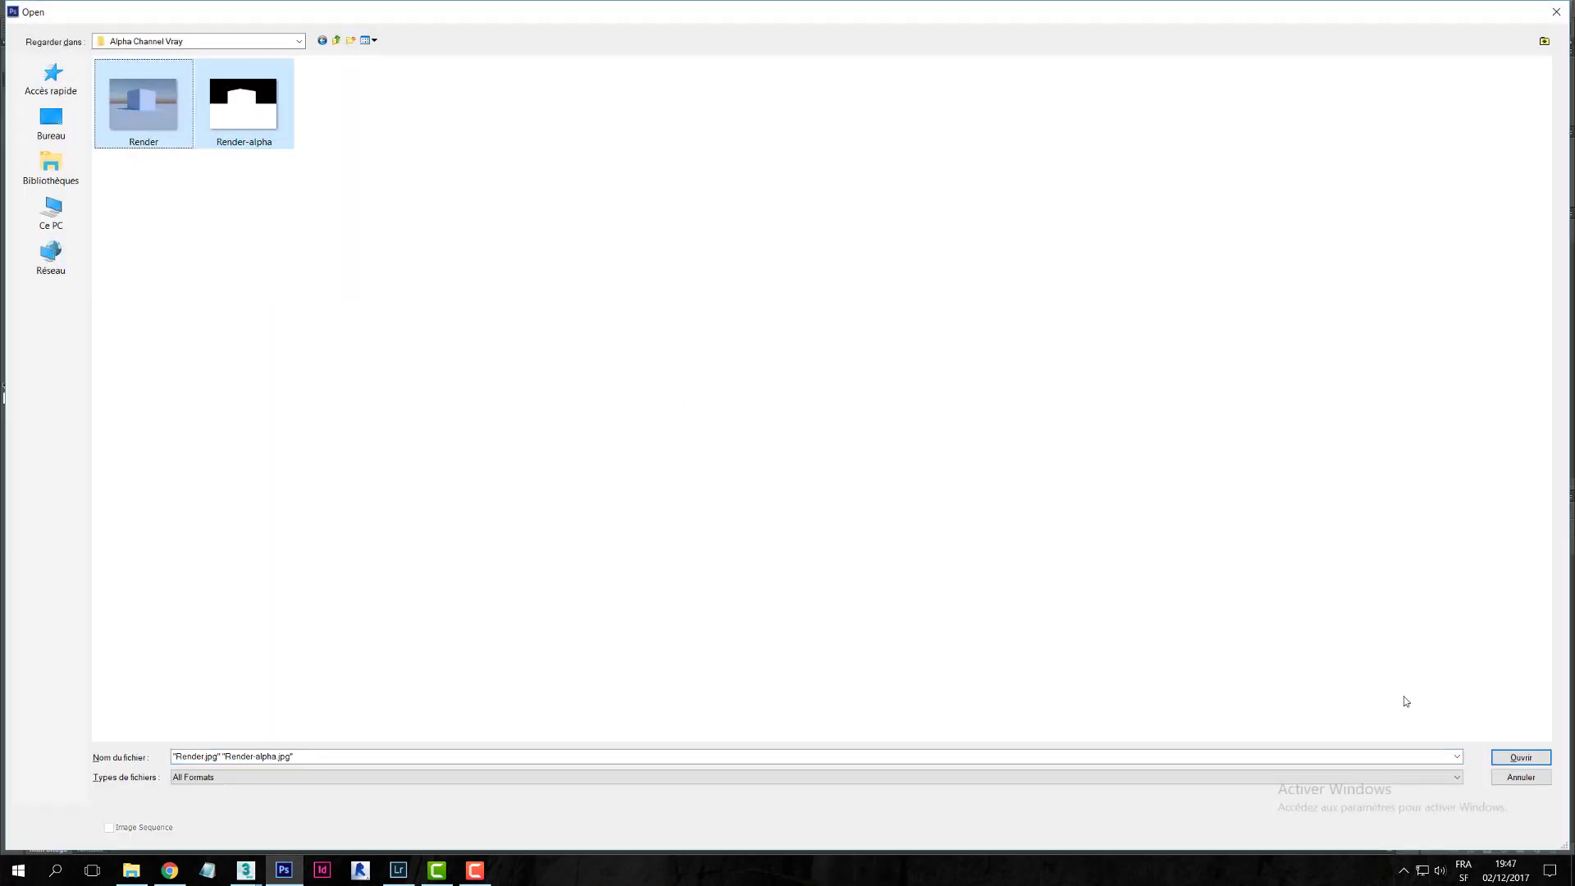
{"action": "left_click", "coordinate": [1522, 758]}
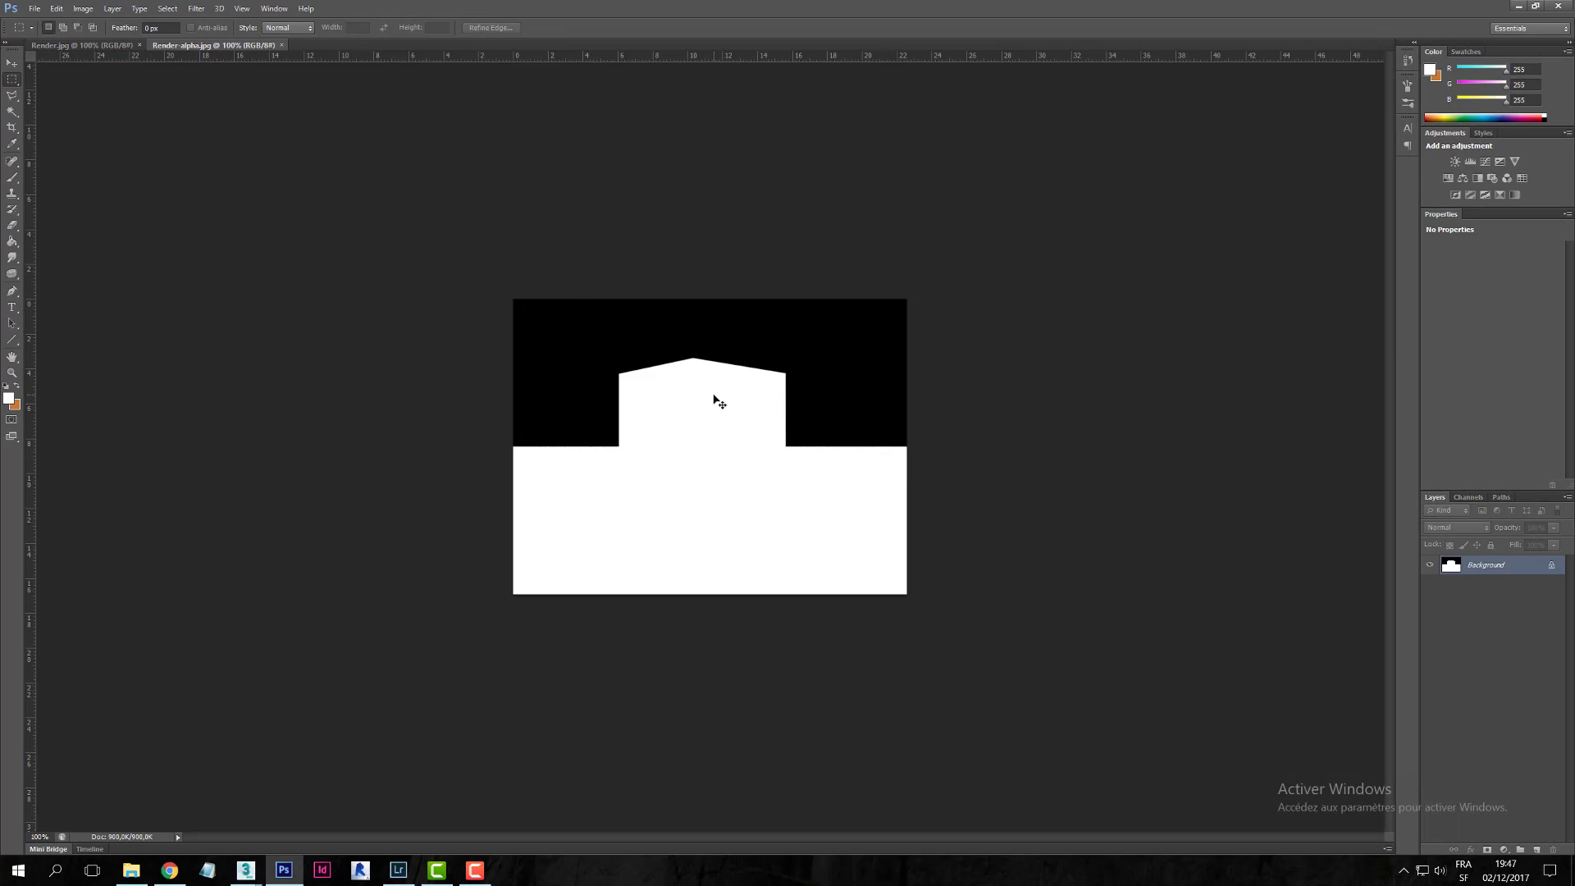
{"action": "key", "text": "ctrl+a"}
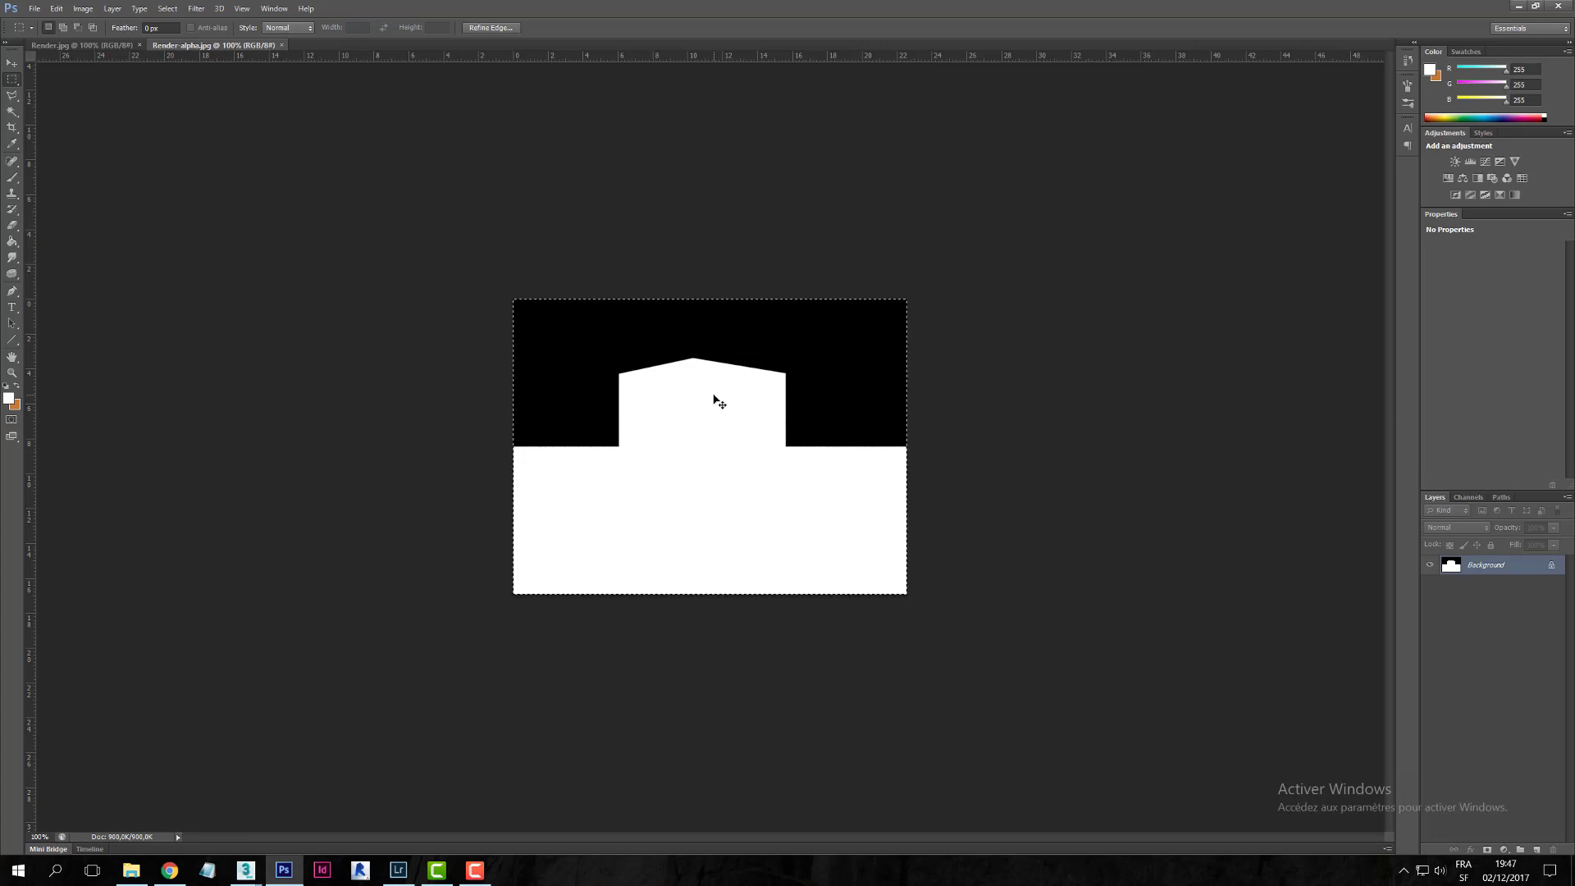
- Add a layer mask to Layer 0 in Render.jpg and paste the alpha silhouette into it
{"action": "left_click", "coordinate": [80, 46]}
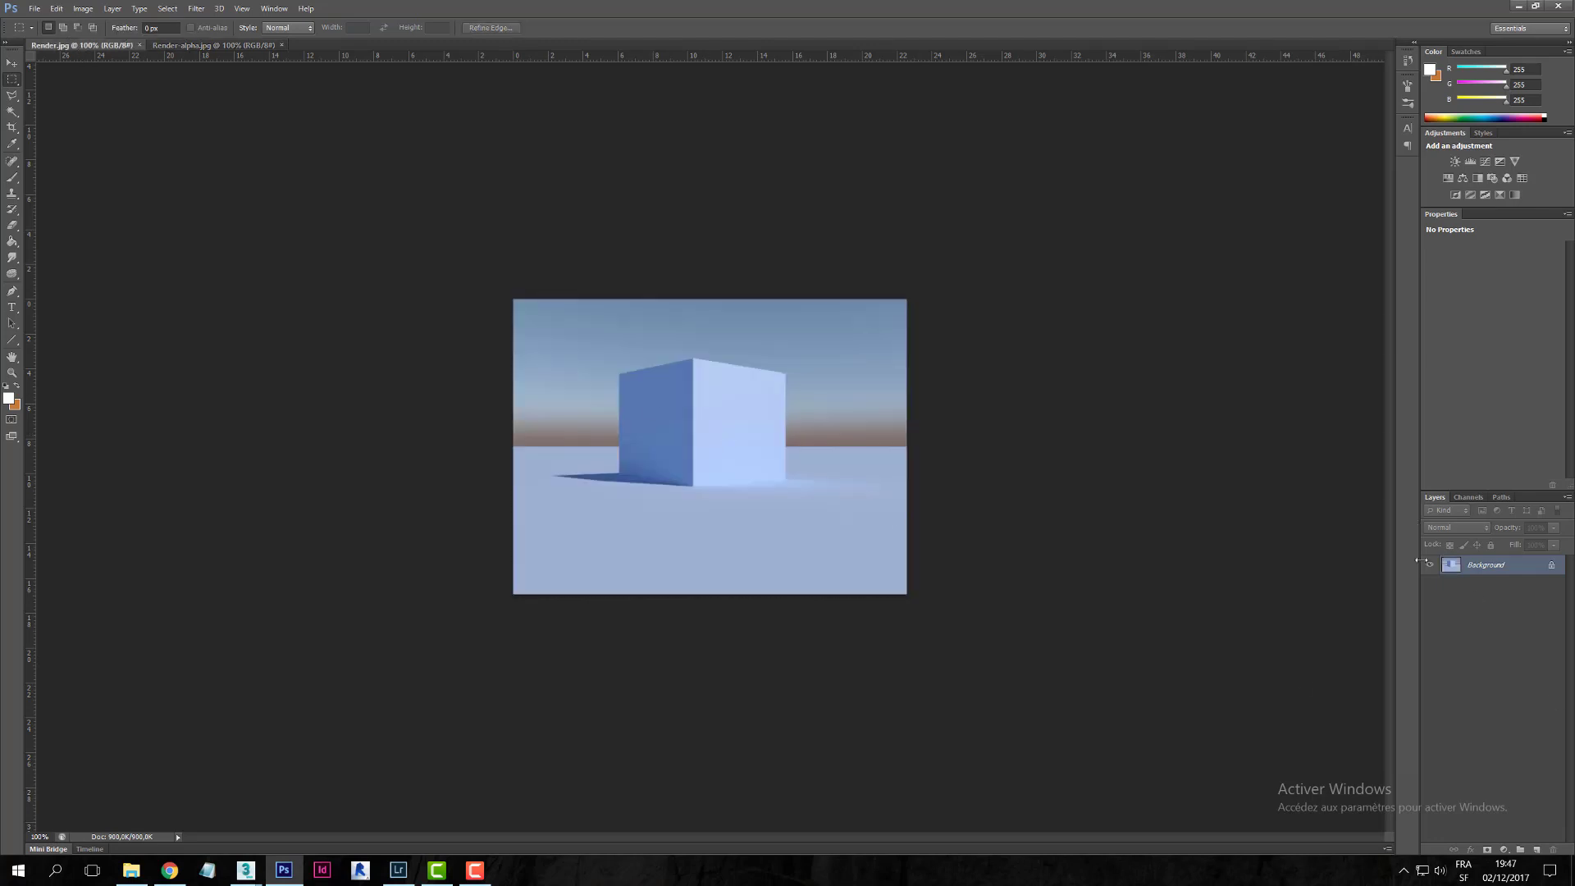
{"action": "left_click", "coordinate": [1488, 850]}
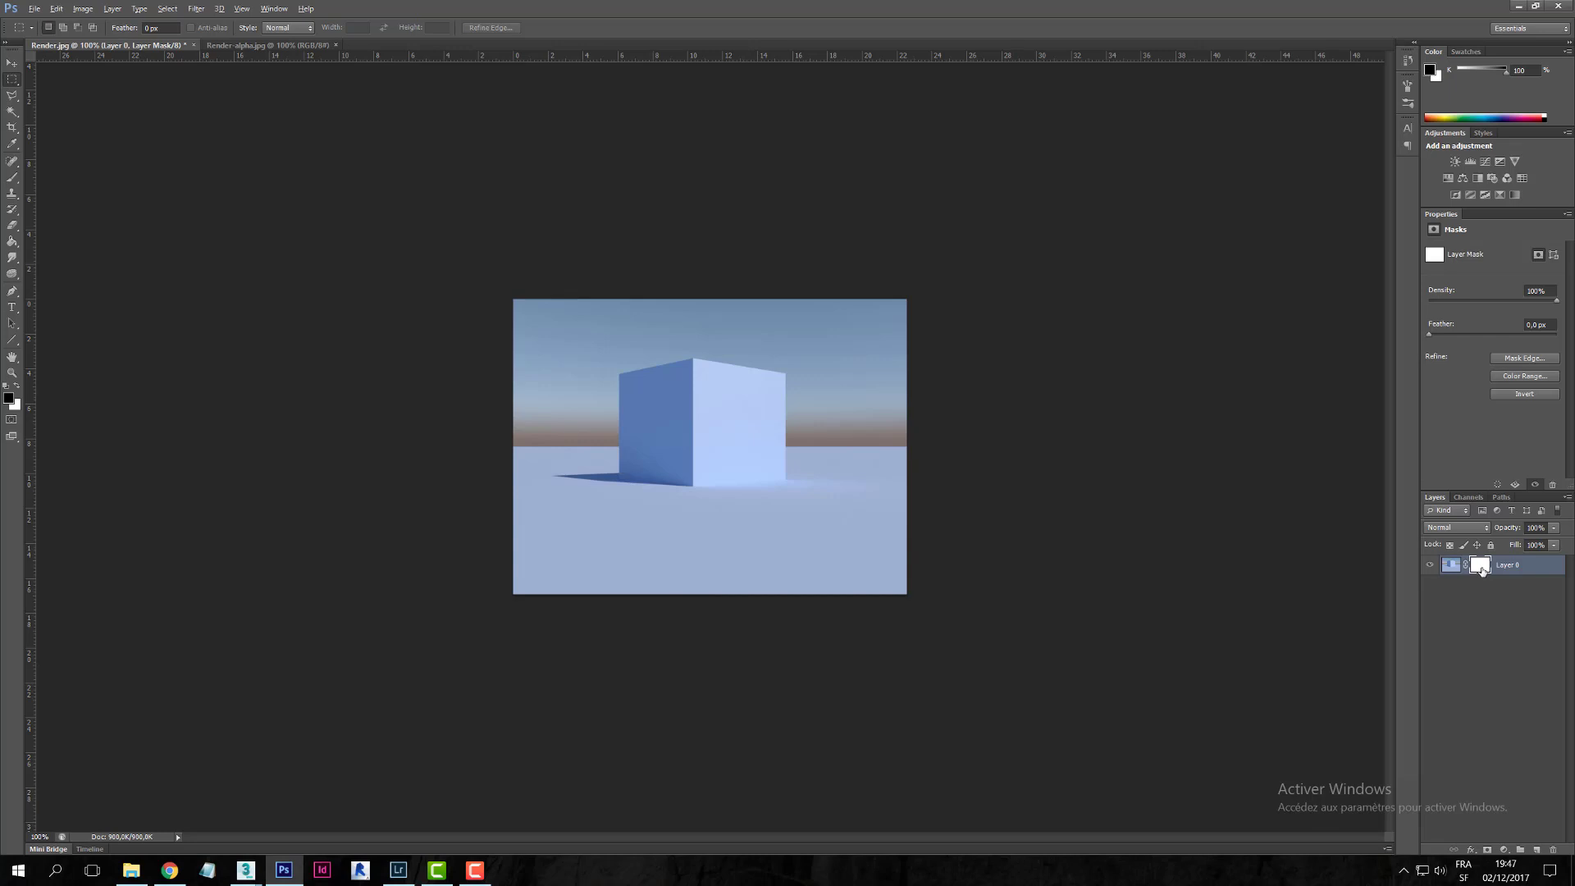
{"action": "left_click", "coordinate": [1481, 565], "text": "alt"}
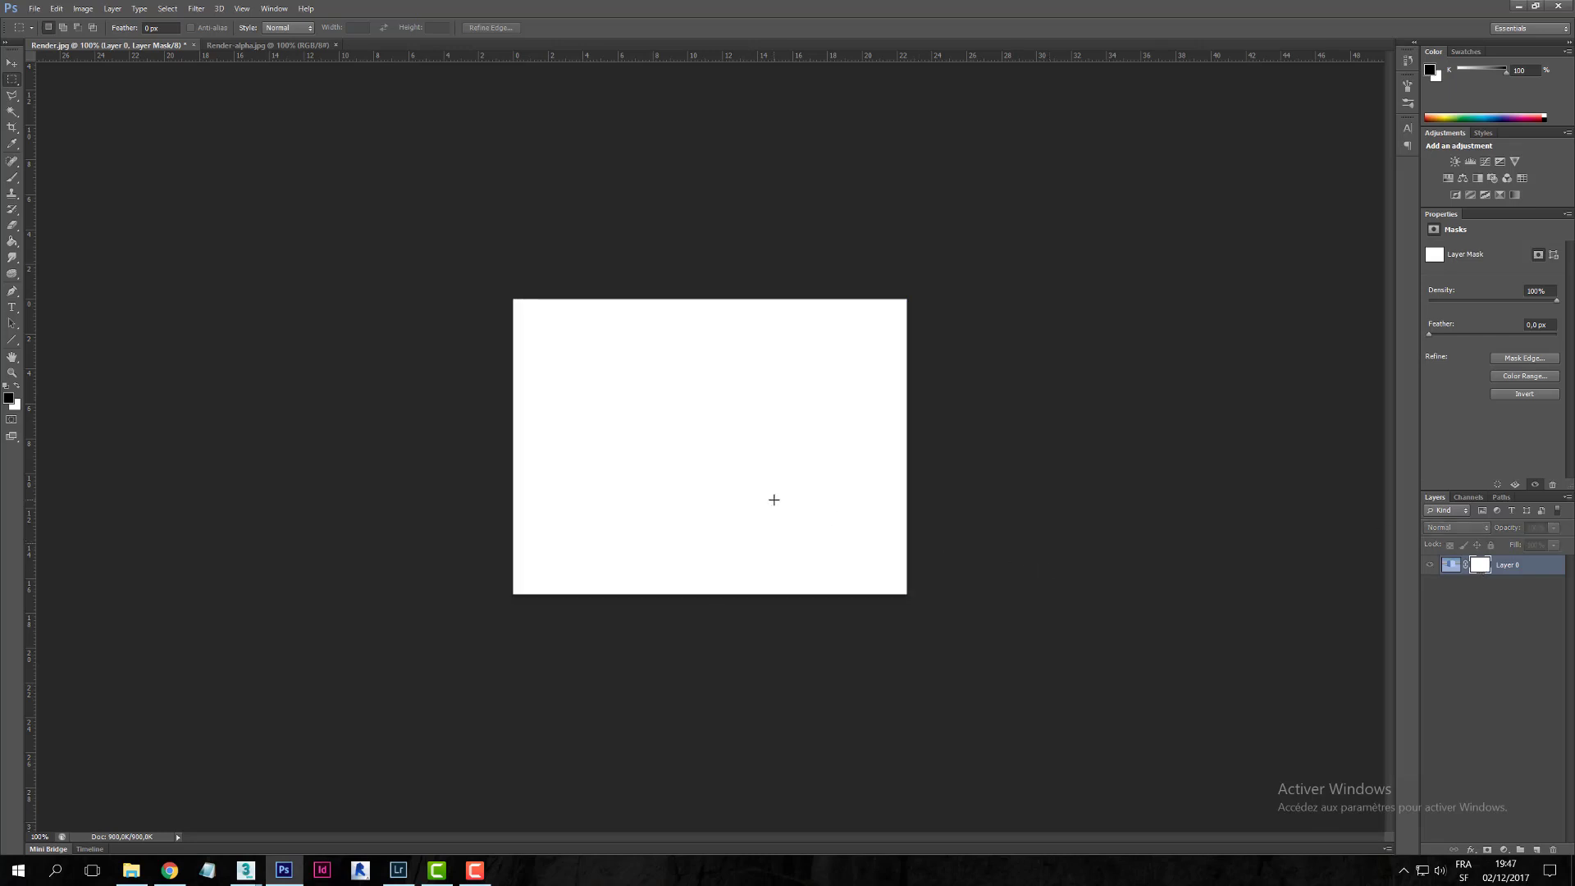
{"action": "key", "text": "ctrl+v"}
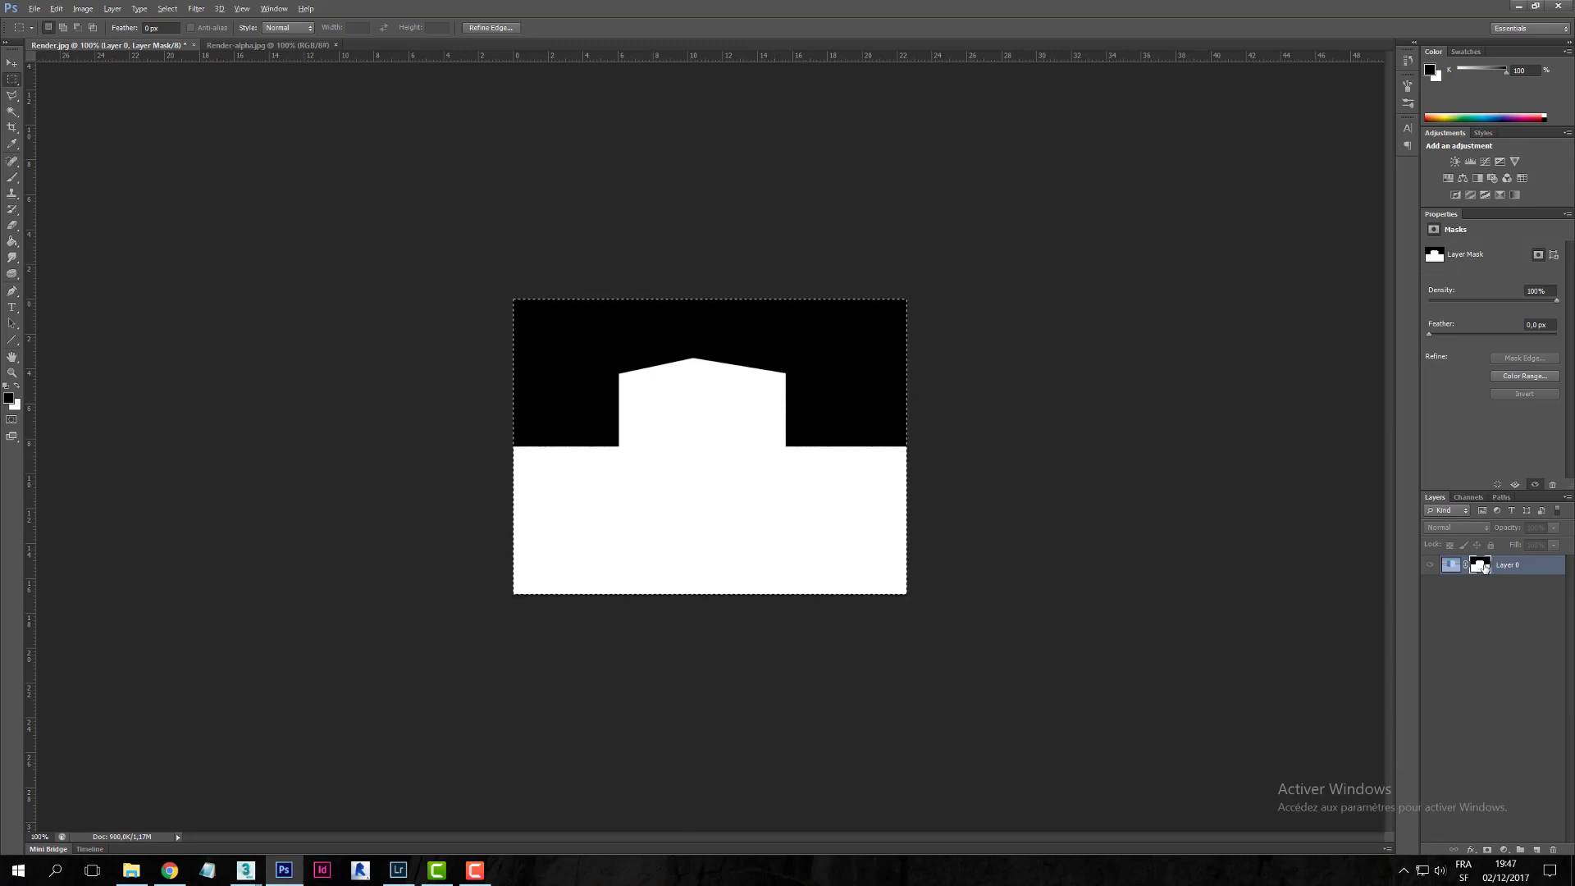
{"action": "left_click", "coordinate": [1482, 566], "text": "alt"}
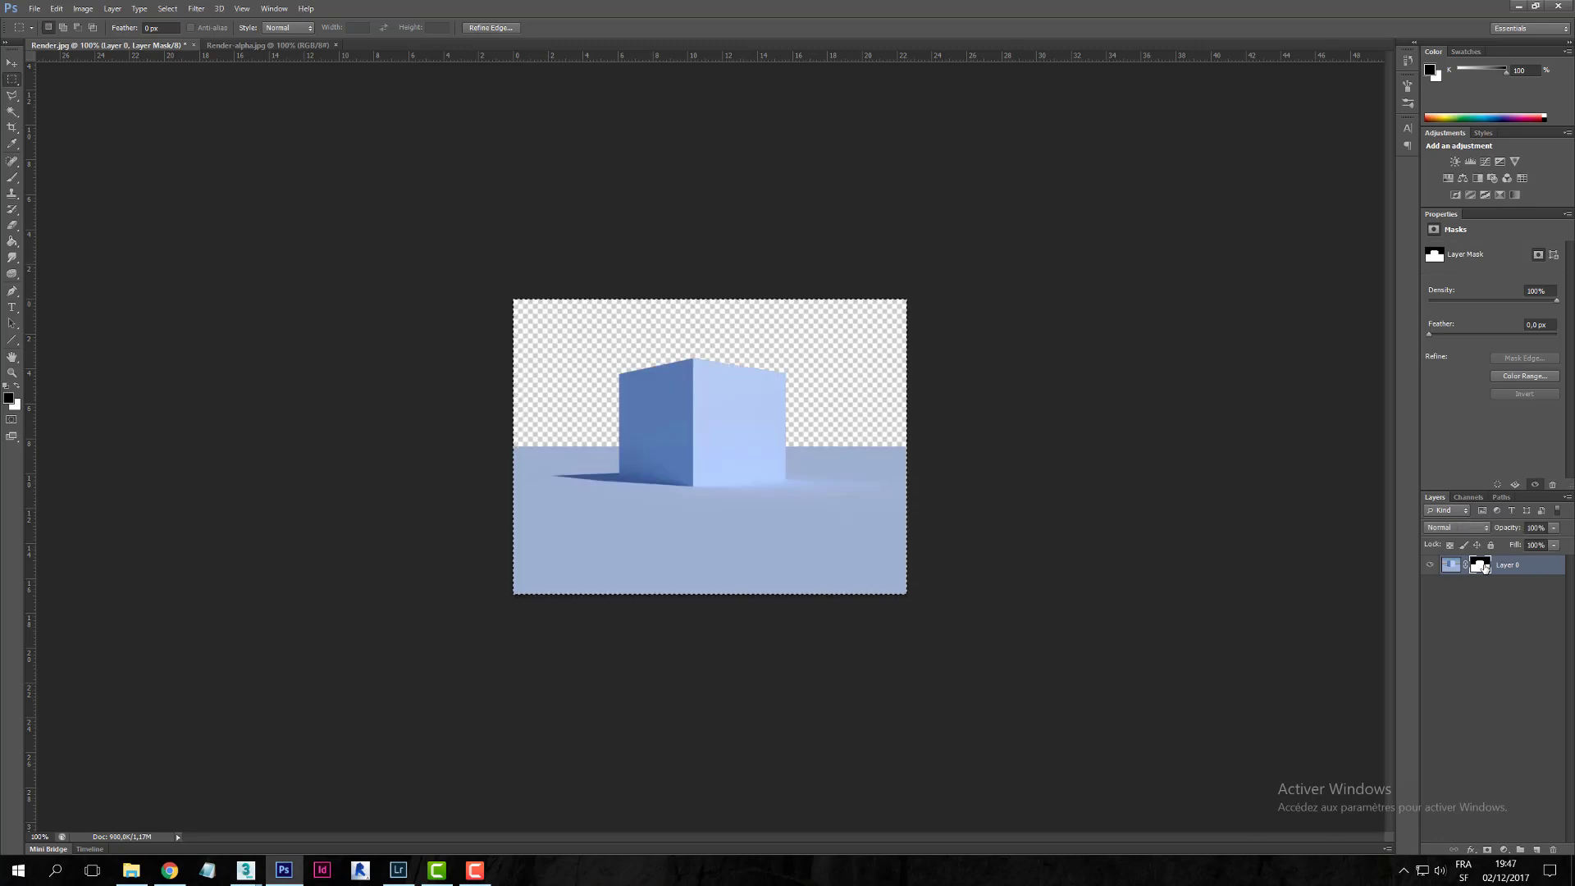
{"action": "key", "text": "ctrl+d"}
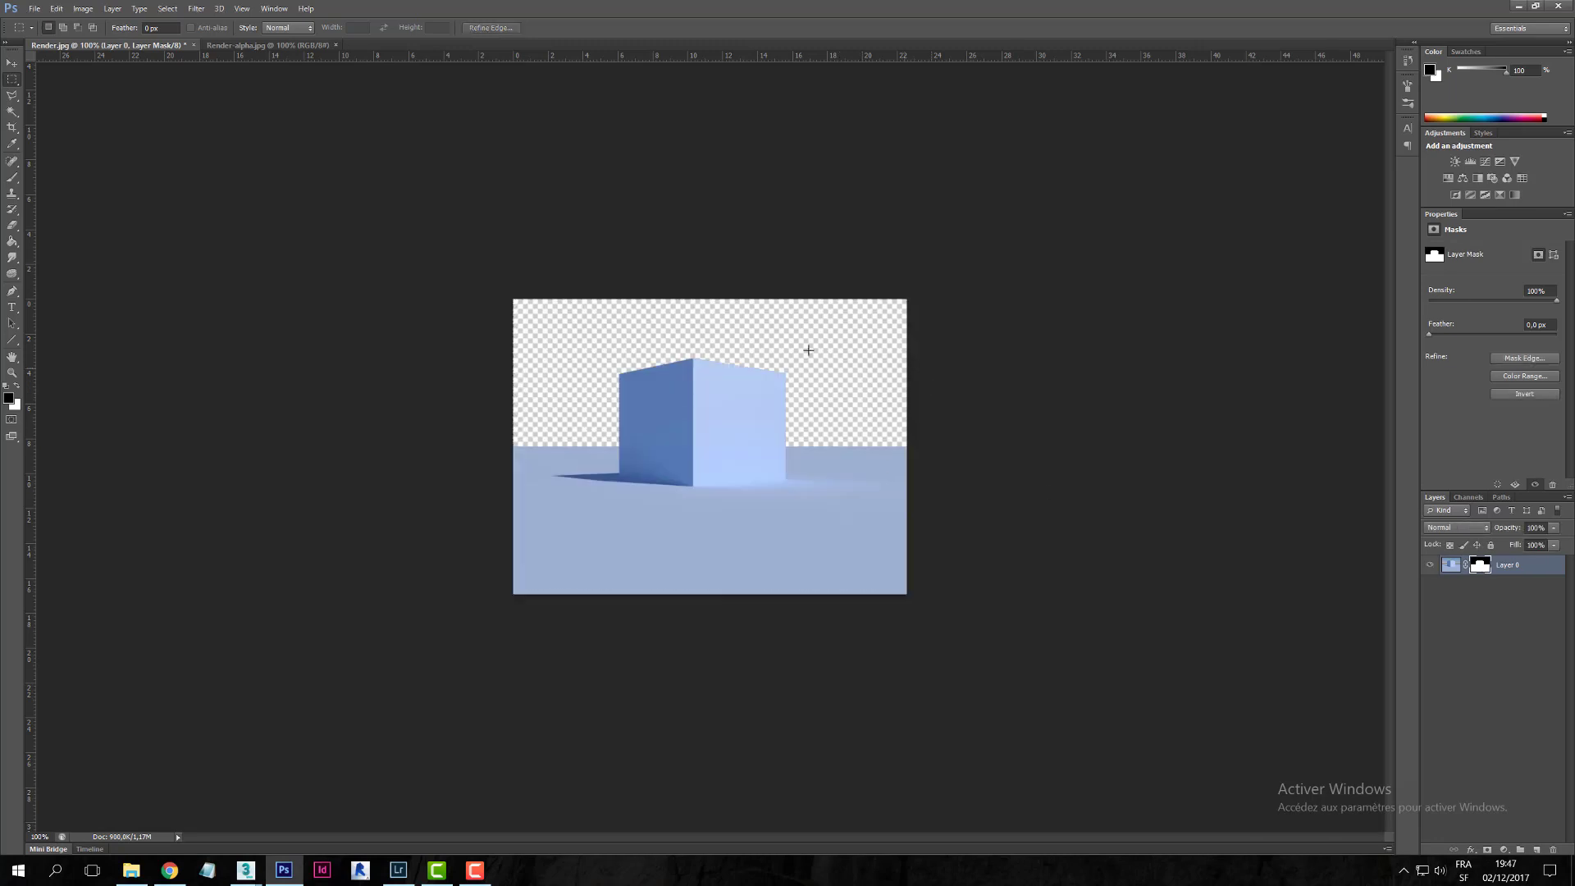
{"action": "scroll", "coordinate": [737, 341], "scroll_direction": "up", "scroll_amount": 5, "text": "alt"}
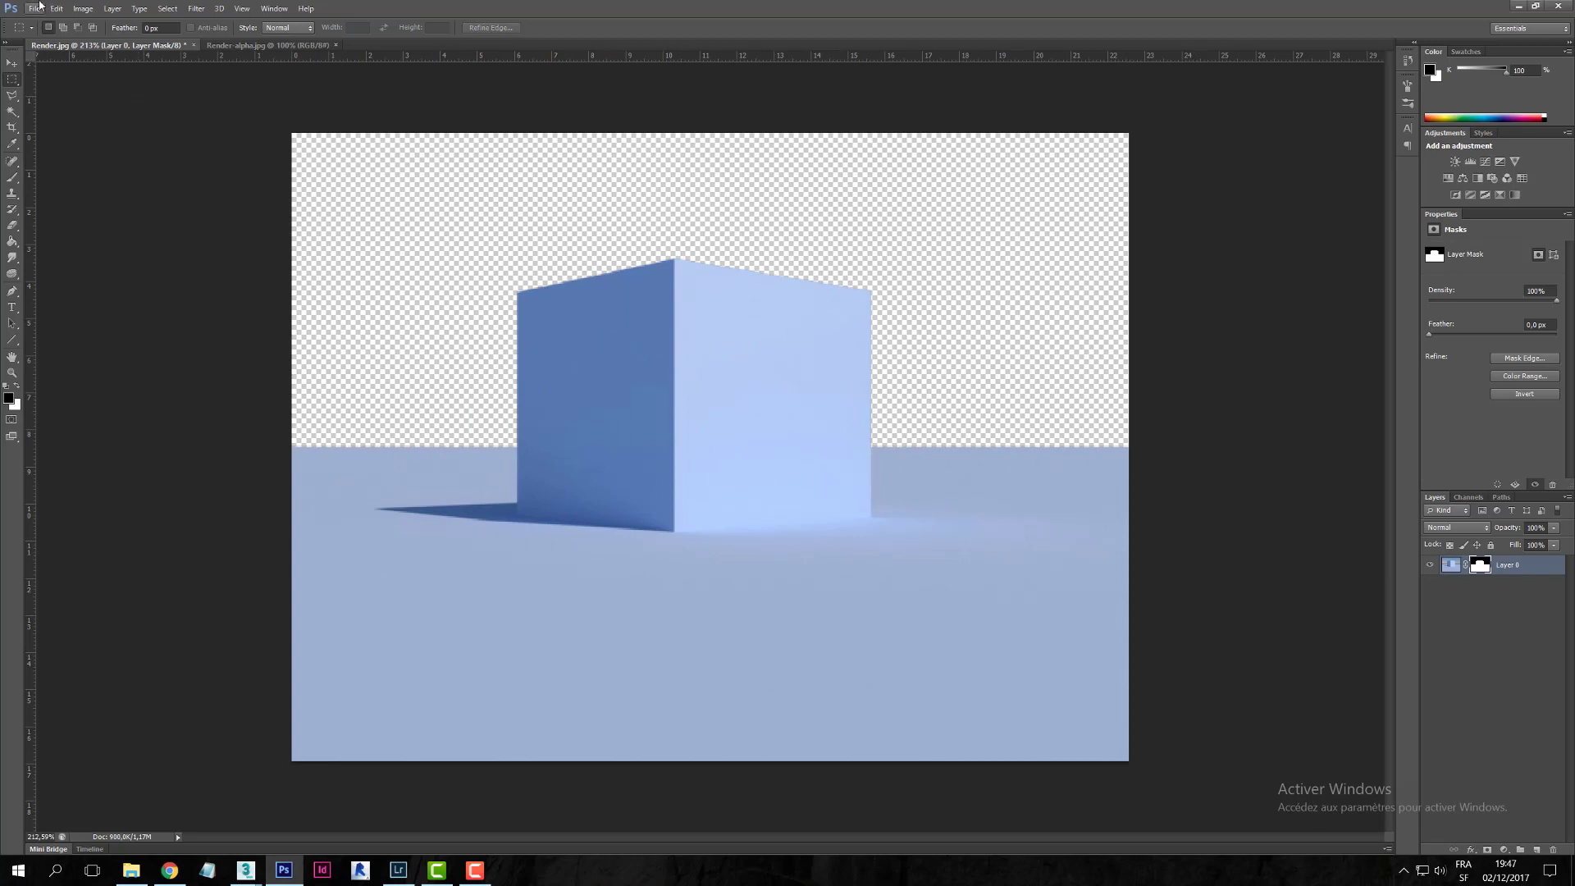
- Place the vp_sky_v1_024 photo into Render.jpg on a layer beneath the render
{"action": "left_click", "coordinate": [129, 871]}
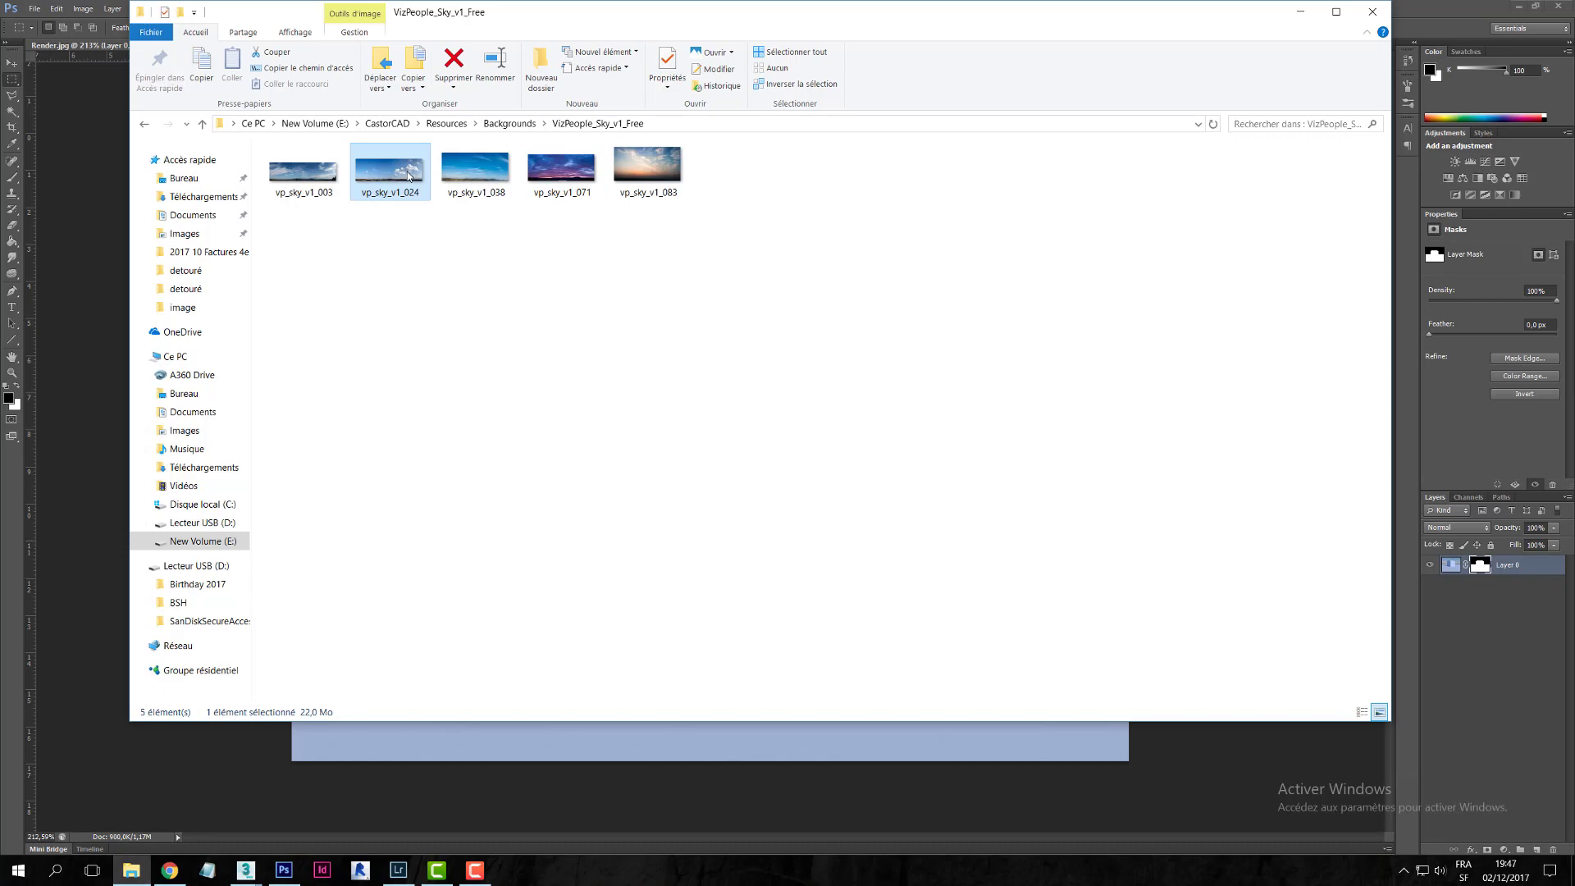
{"action": "left_click_drag", "start_coordinate": [390, 174], "coordinate": [563, 332]}
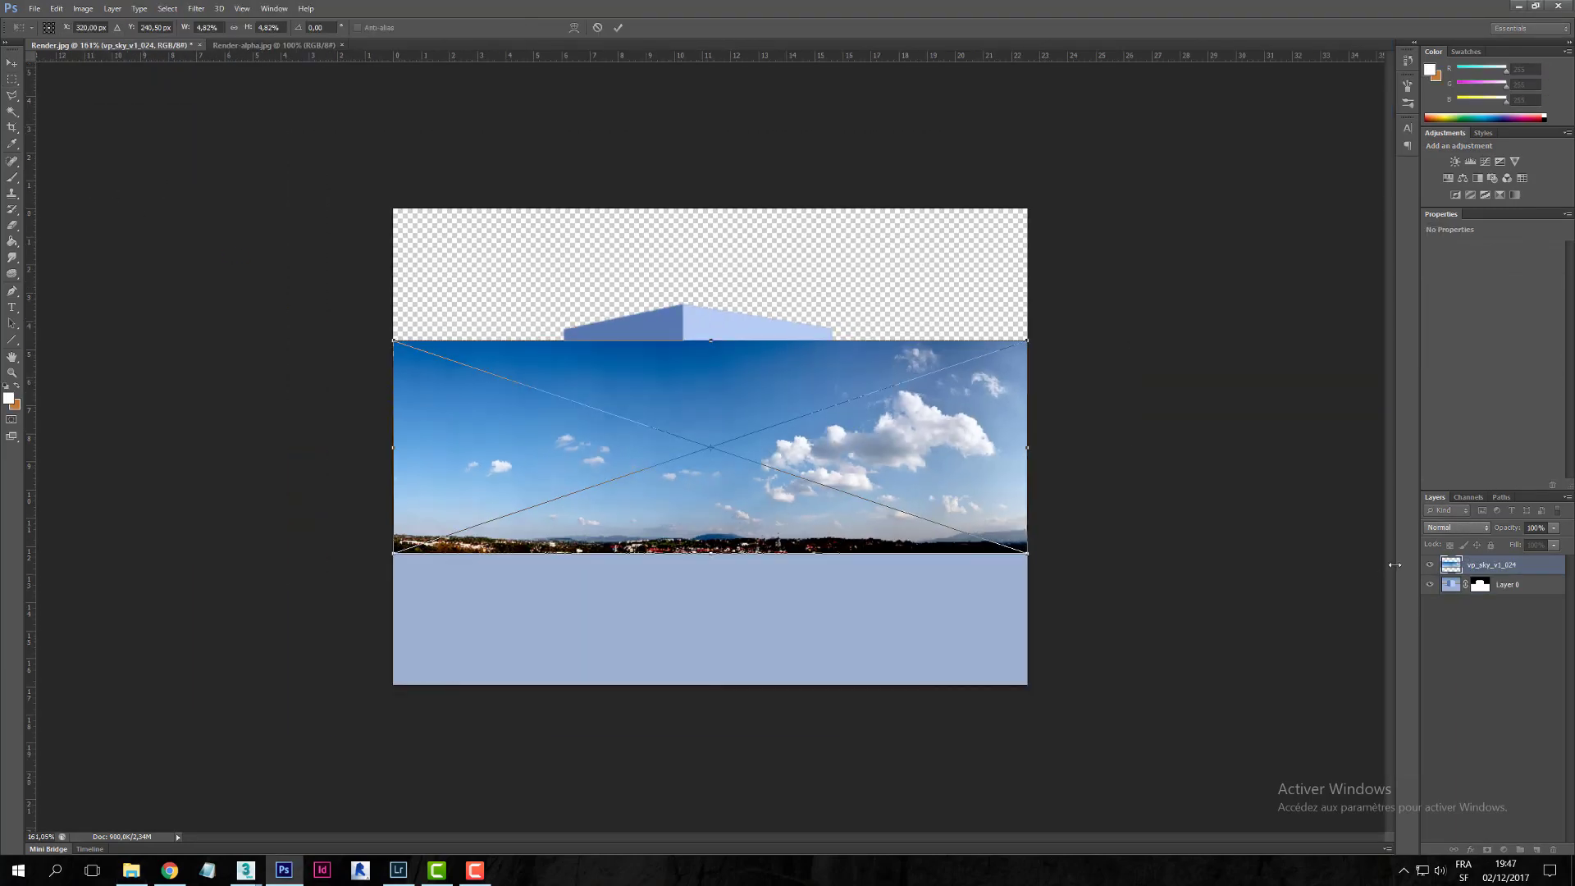
{"action": "left_click", "coordinate": [618, 28]}
{"action": "left_click_drag", "start_coordinate": [1492, 565], "coordinate": [1495, 603]}
- Move and enlarge the sky photo to fill the background behind the cube
{"action": "key", "text": "v"}
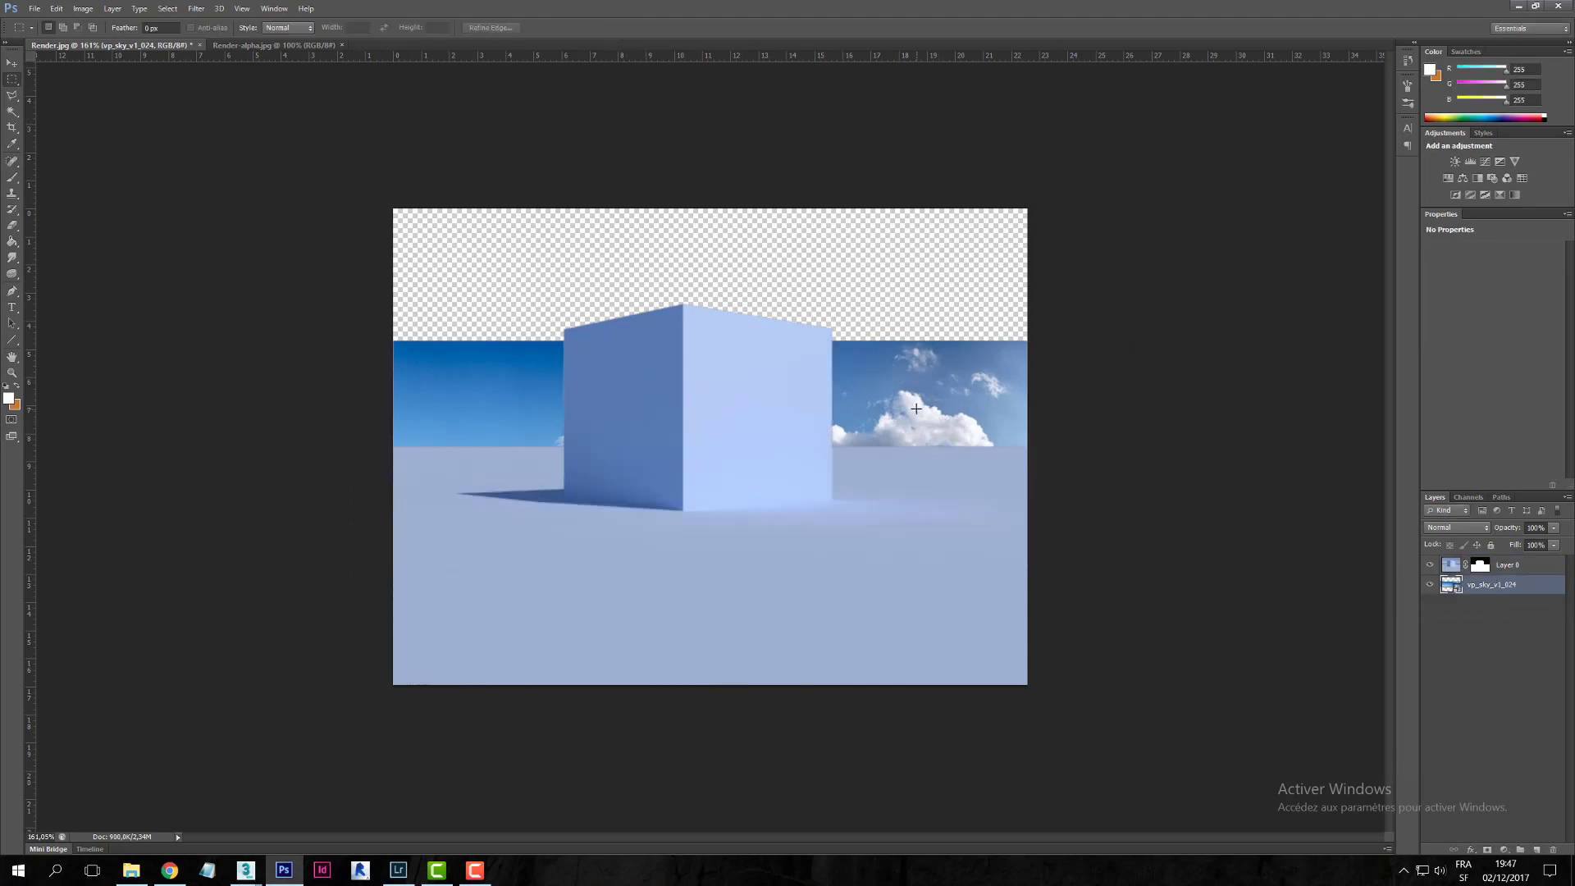
{"action": "left_click_drag", "start_coordinate": [940, 424], "coordinate": [956, 311]}
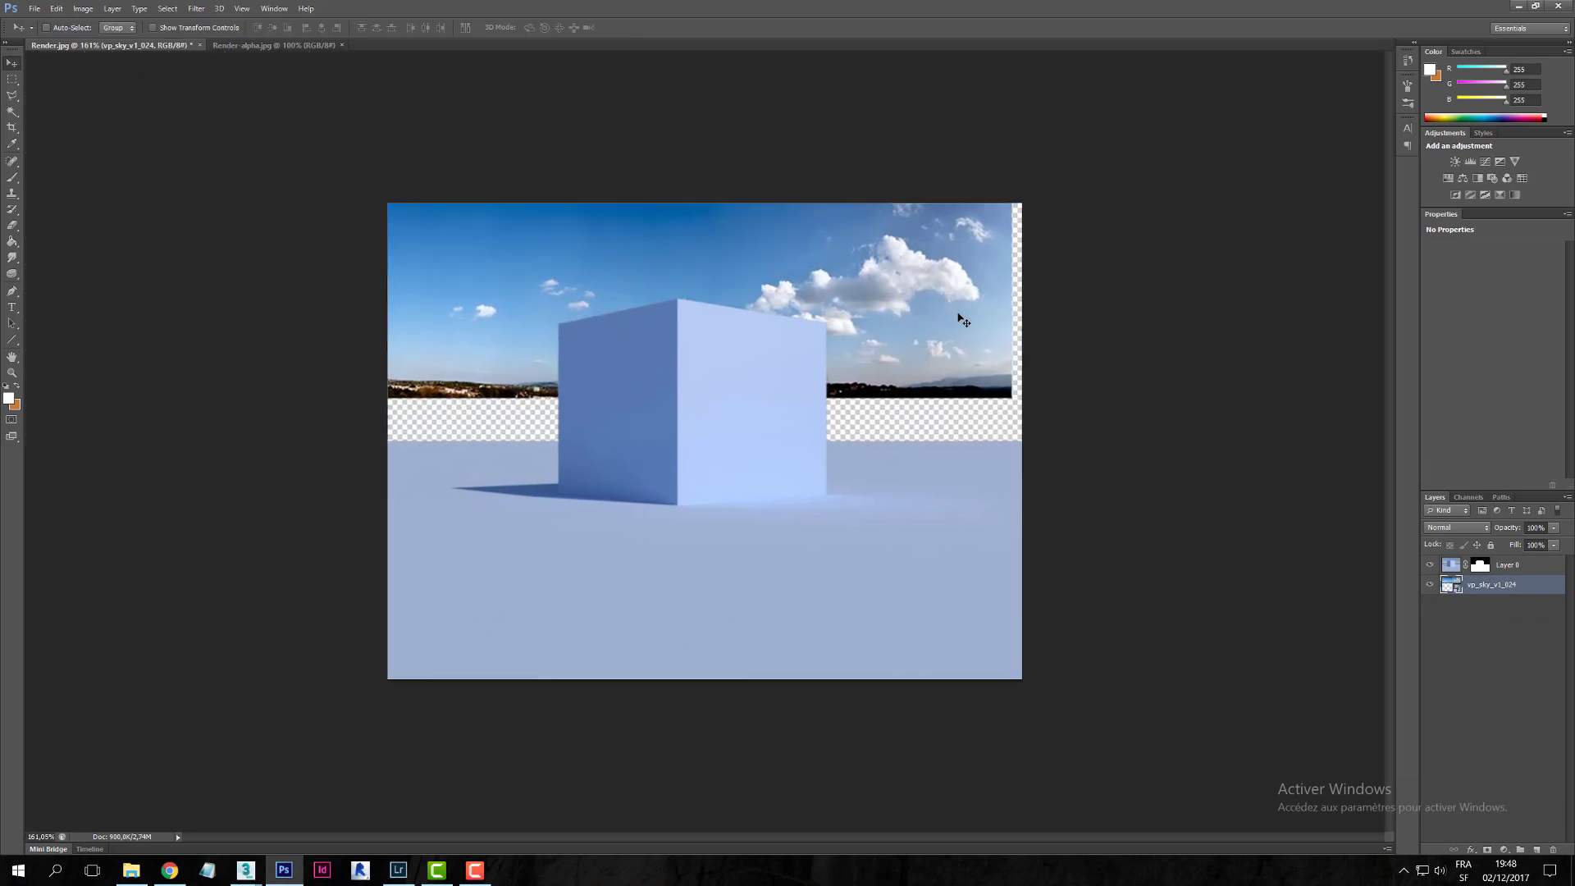
{"action": "key", "text": "ctrl+t"}
{"action": "left_click_drag", "start_coordinate": [1012, 398], "coordinate": [1283, 482]}
{"action": "left_click_drag", "start_coordinate": [967, 415], "coordinate": [844, 403]}
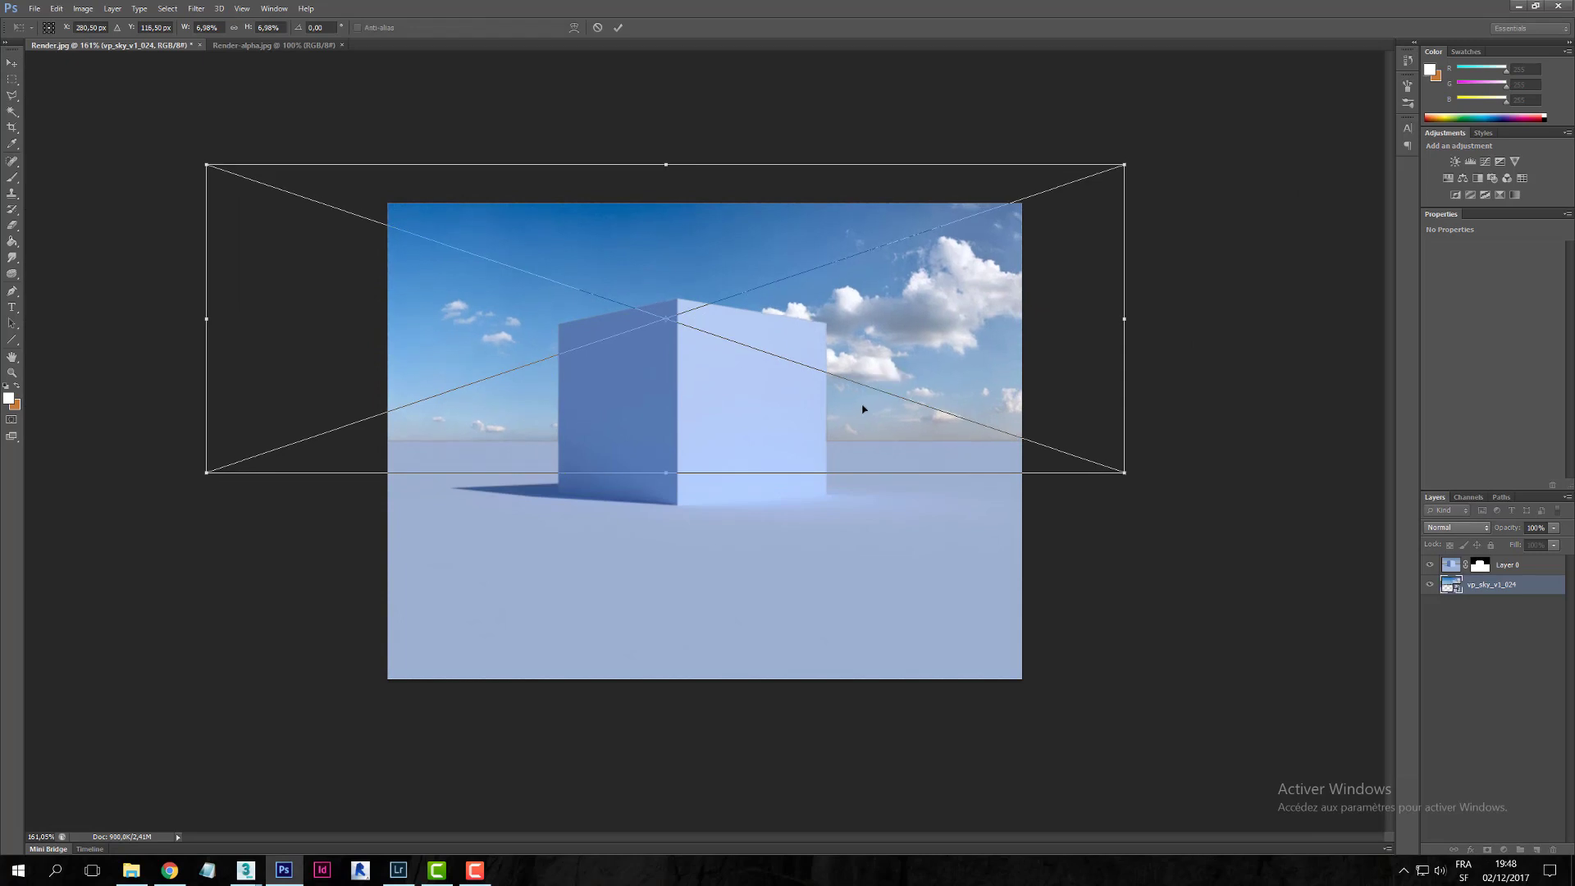
{"action": "left_click", "coordinate": [618, 27]}
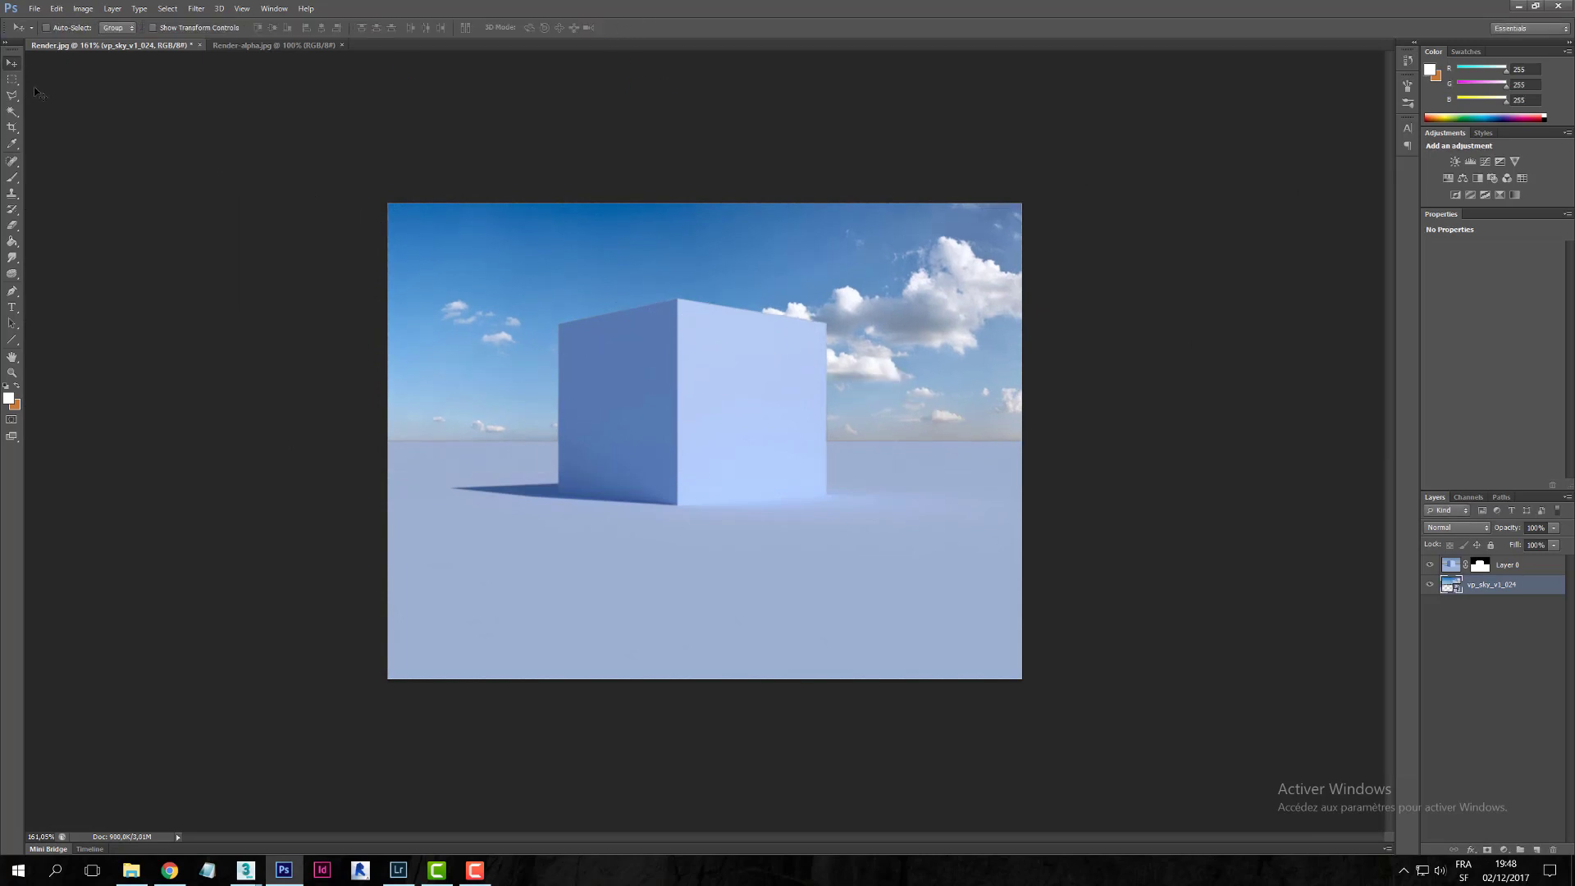
{"action": "left_click", "coordinate": [12, 79]}
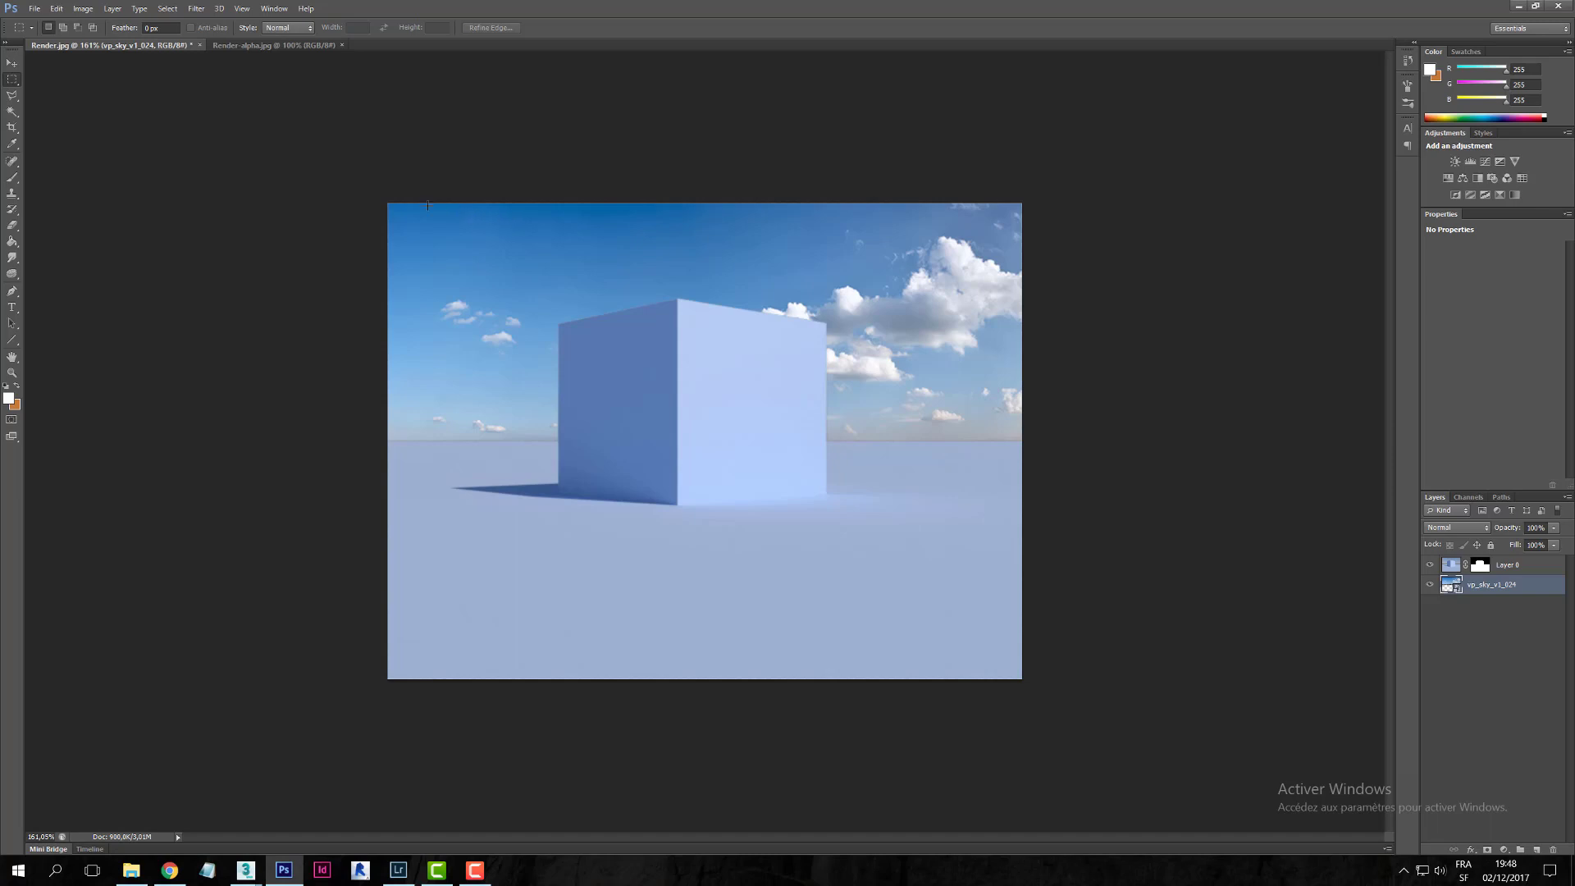
{"action": "left_click_drag", "start_coordinate": [381, 197], "coordinate": [224, 190]}
{"action": "left_click", "coordinate": [1185, 742]}
{"action": "left_click", "coordinate": [243, 173]}
{"action": "left_click", "coordinate": [475, 870]}
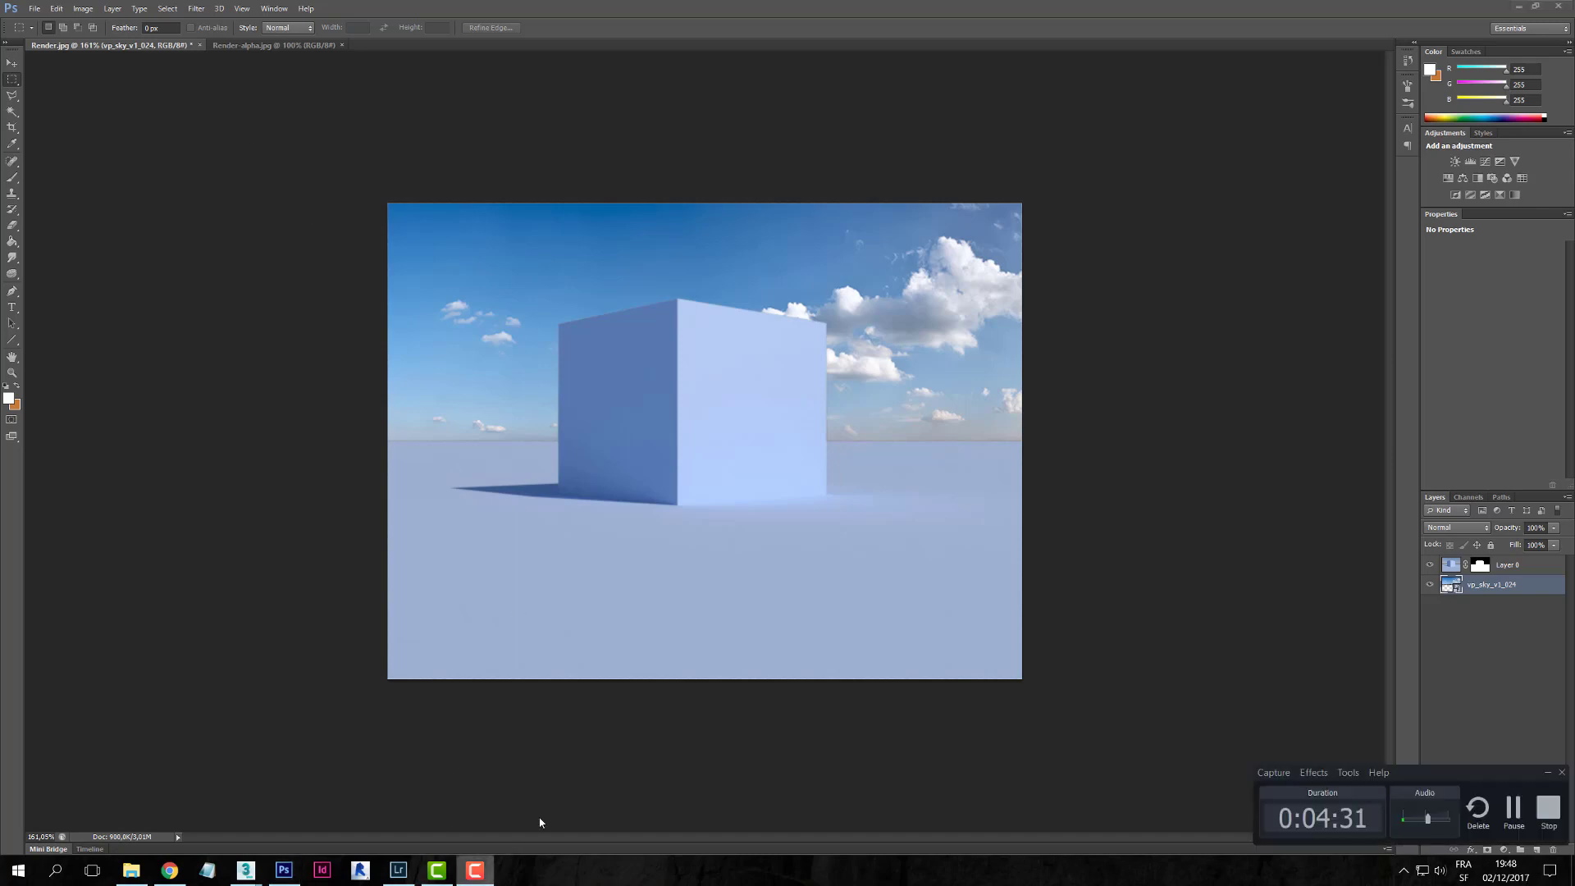
{"action": "left_click", "coordinate": [484, 868]}
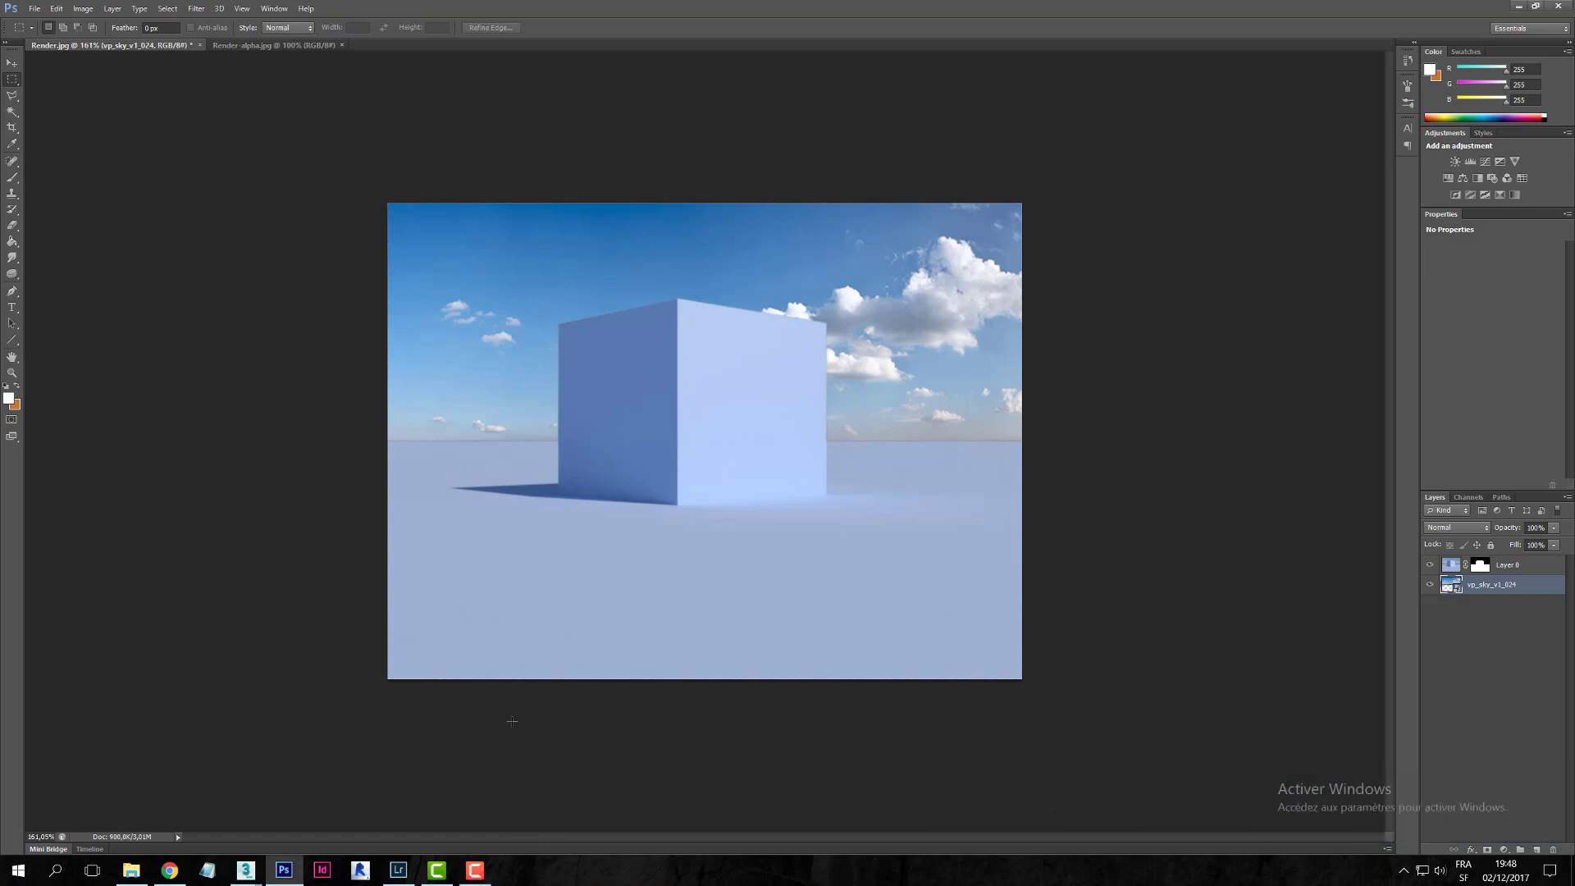